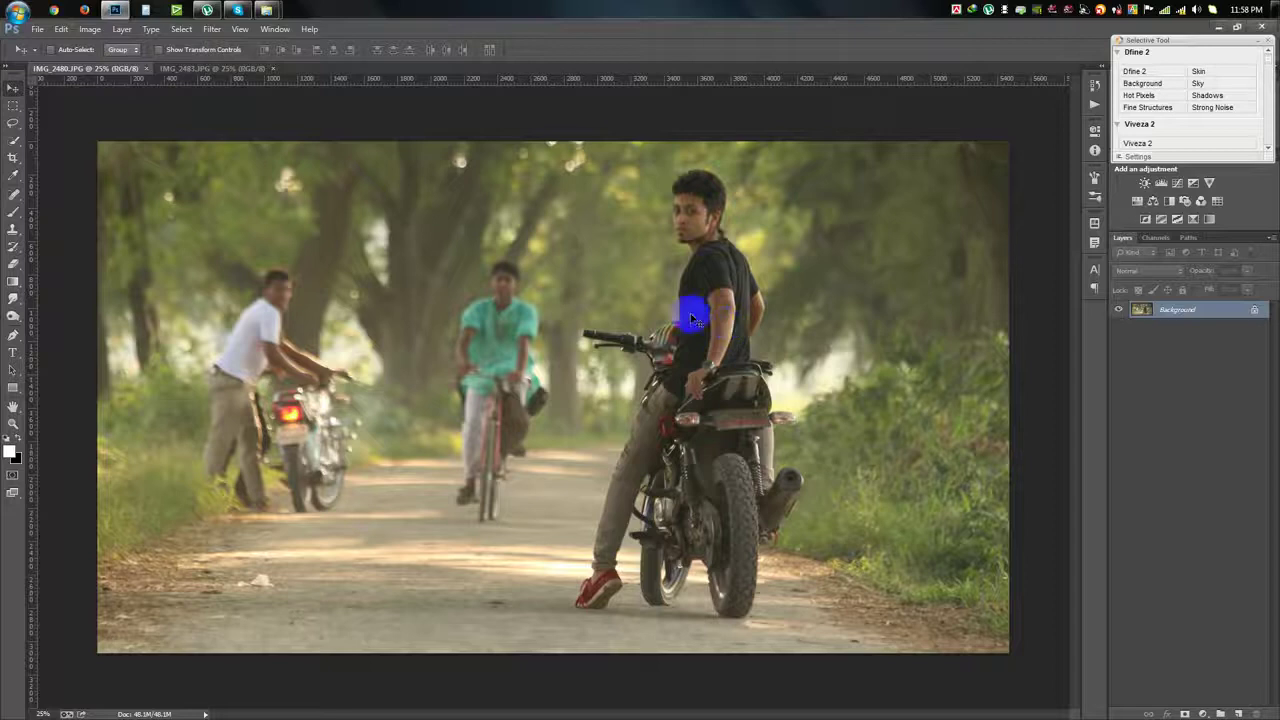
Patch the white paper litter off the foreground dirt road with clean road texture, then deselect.
click(13, 194)
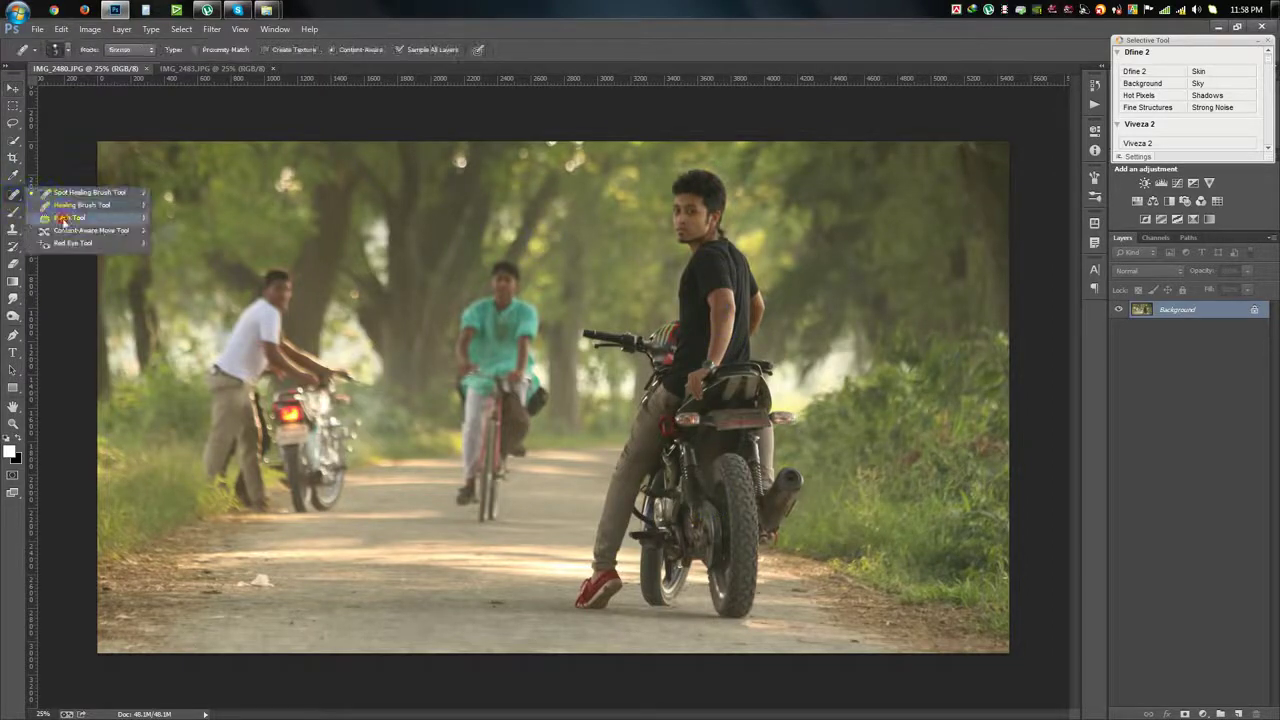
click(69, 217)
scroll(551, 643, up, 2)
scroll(514, 623, up, 3)
mouse_move(509, 623)
mouse_down()
mouse_move(663, 457)
mouse_move(877, 414)
mouse_up()
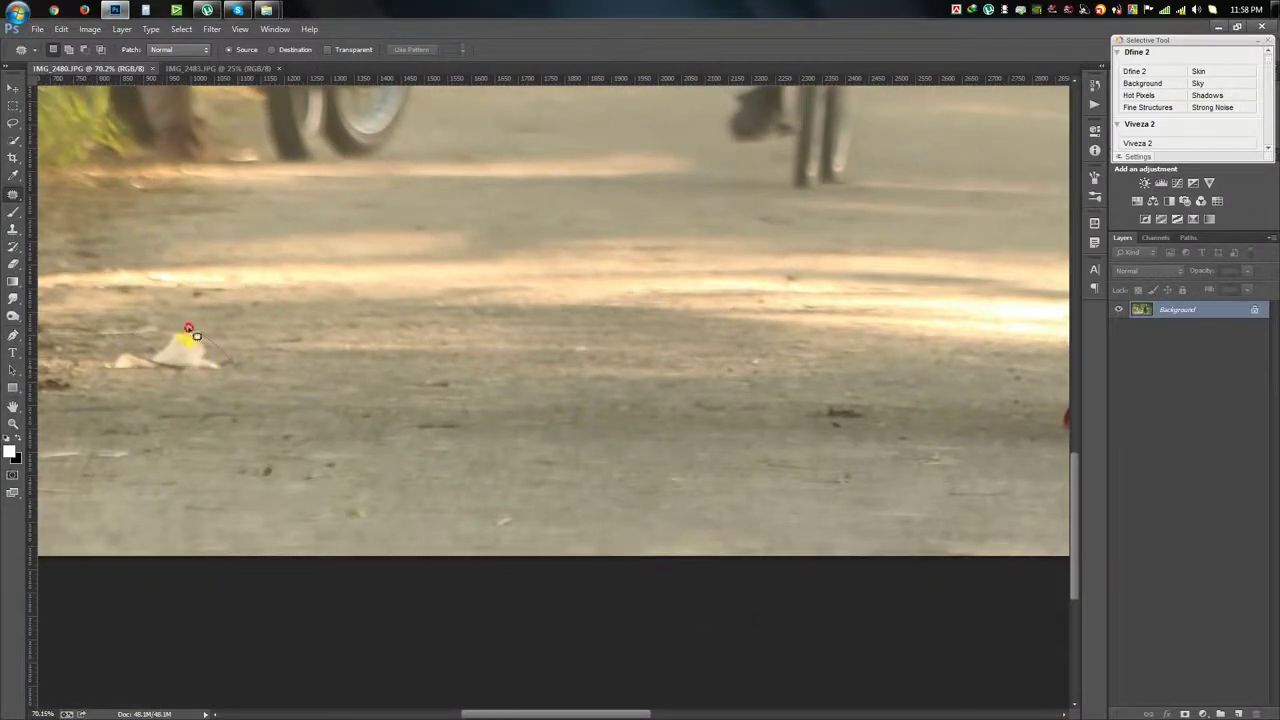
drag(185, 381, 571, 291)
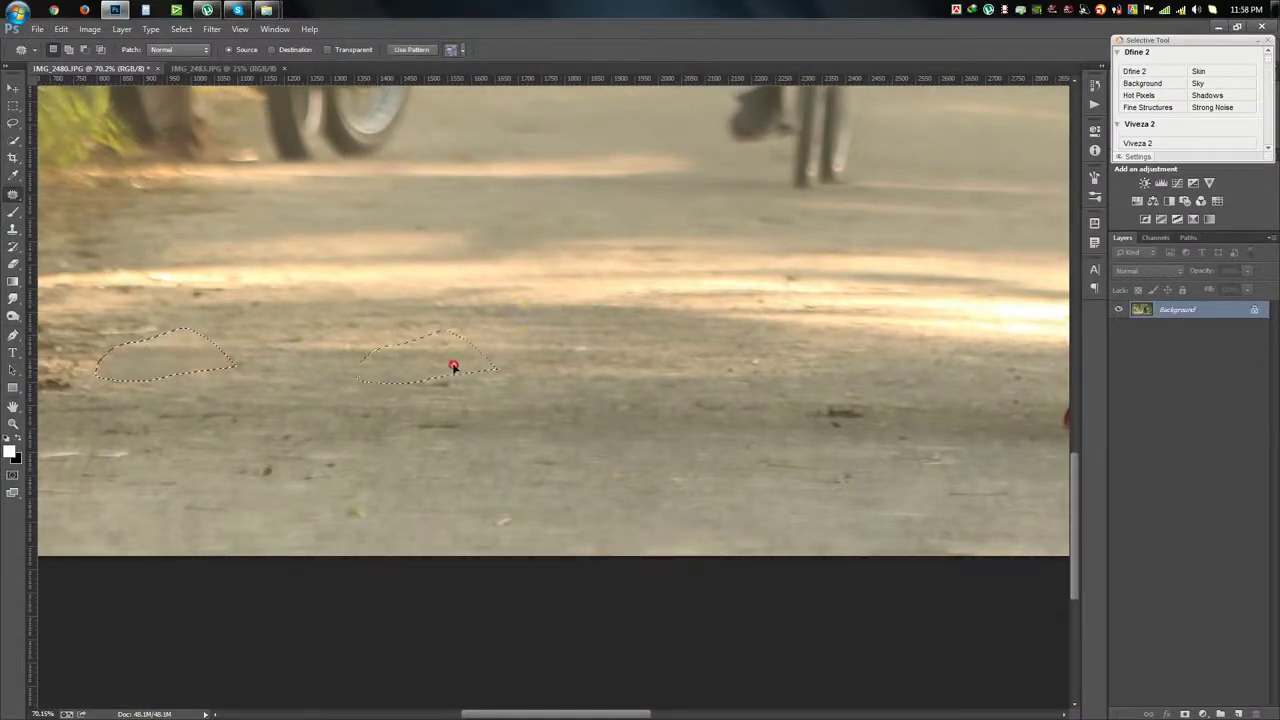
mouse_move(421, 379)
mouse_down()
mouse_move(380, 380)
mouse_move(840, 366)
mouse_up()
key(ctrl+d)
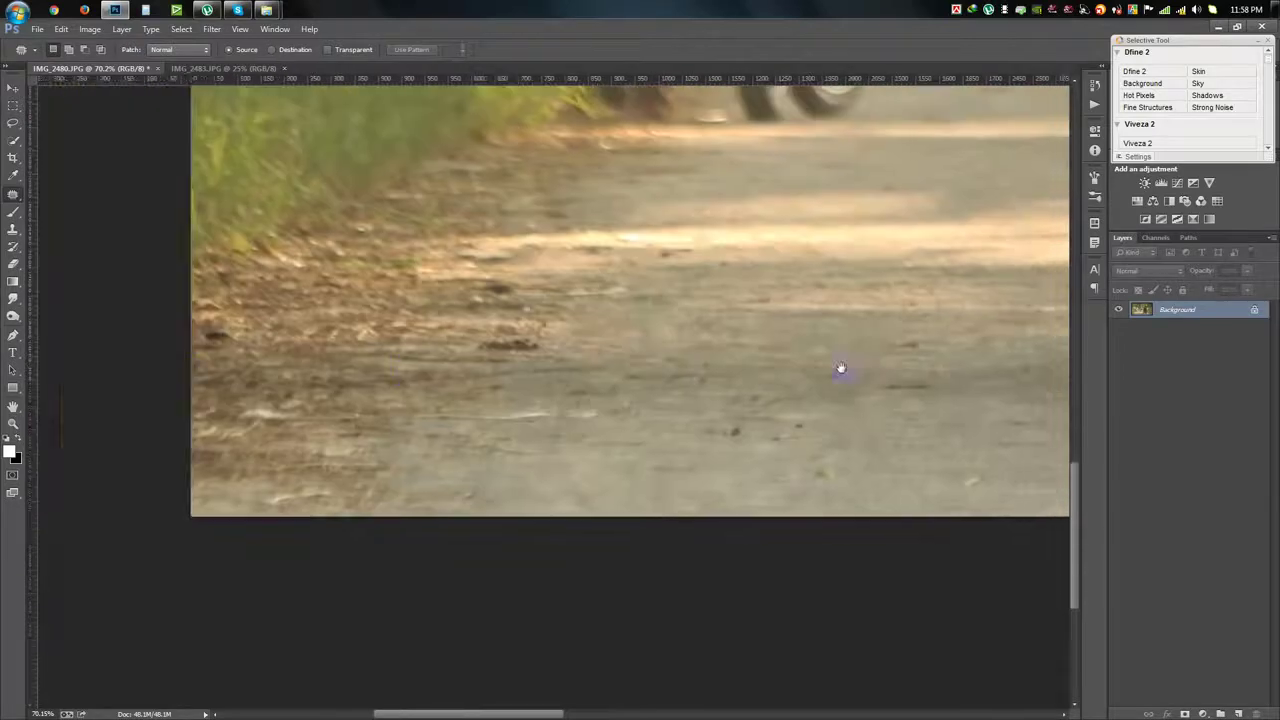
Switch to the Content-Aware Spot Healing Brush, set its size, and heal a road-edge blemish.
right_click(13, 194)
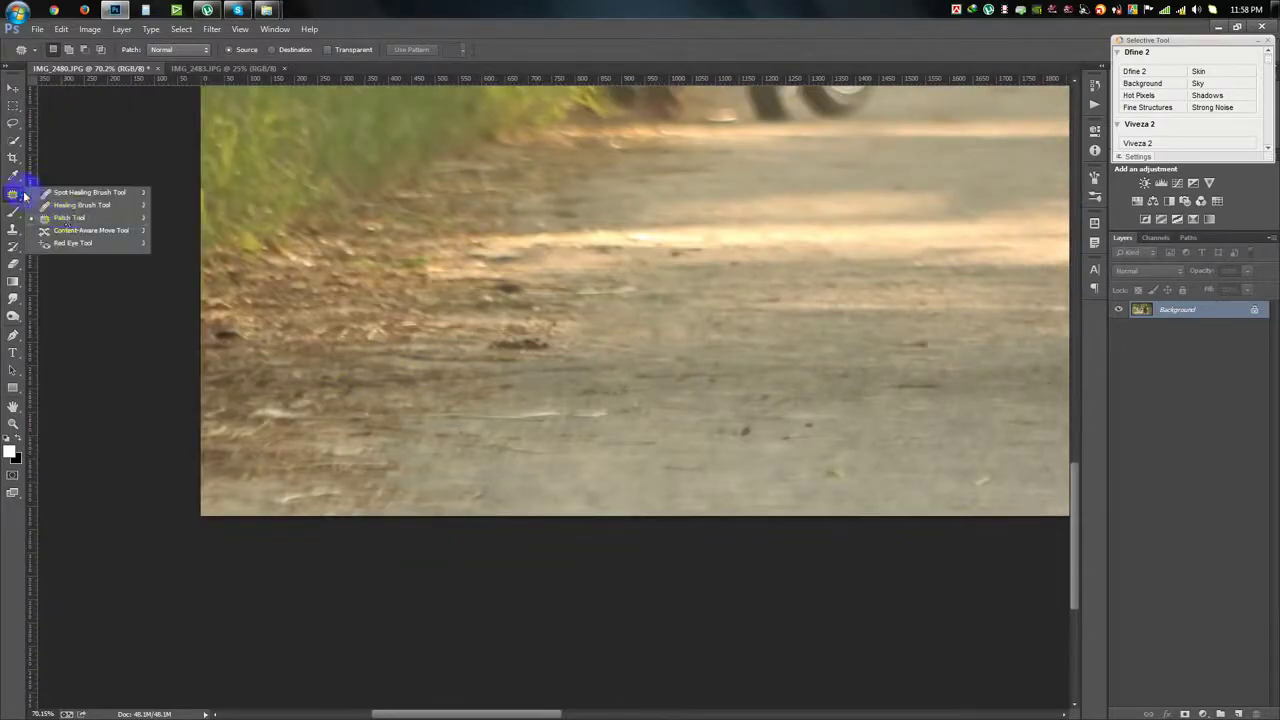
click(60, 214)
right_click(13, 194)
click(60, 188)
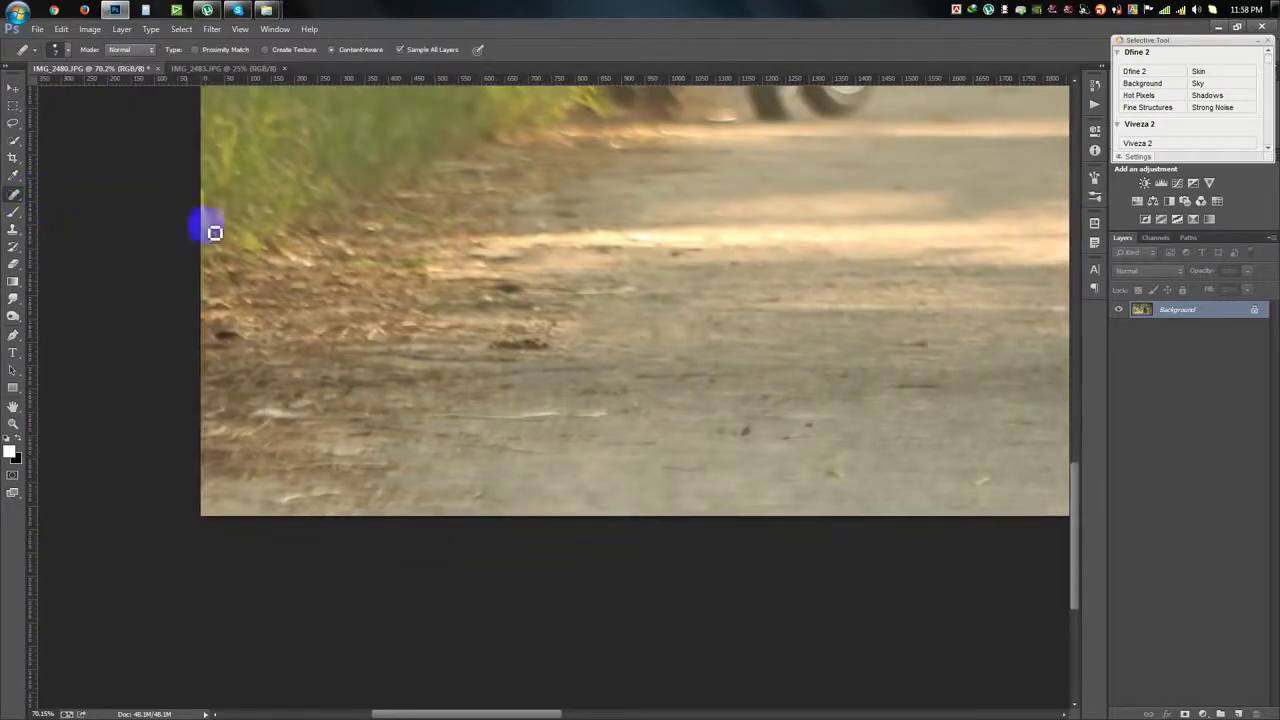
drag(281, 307, 294, 331)
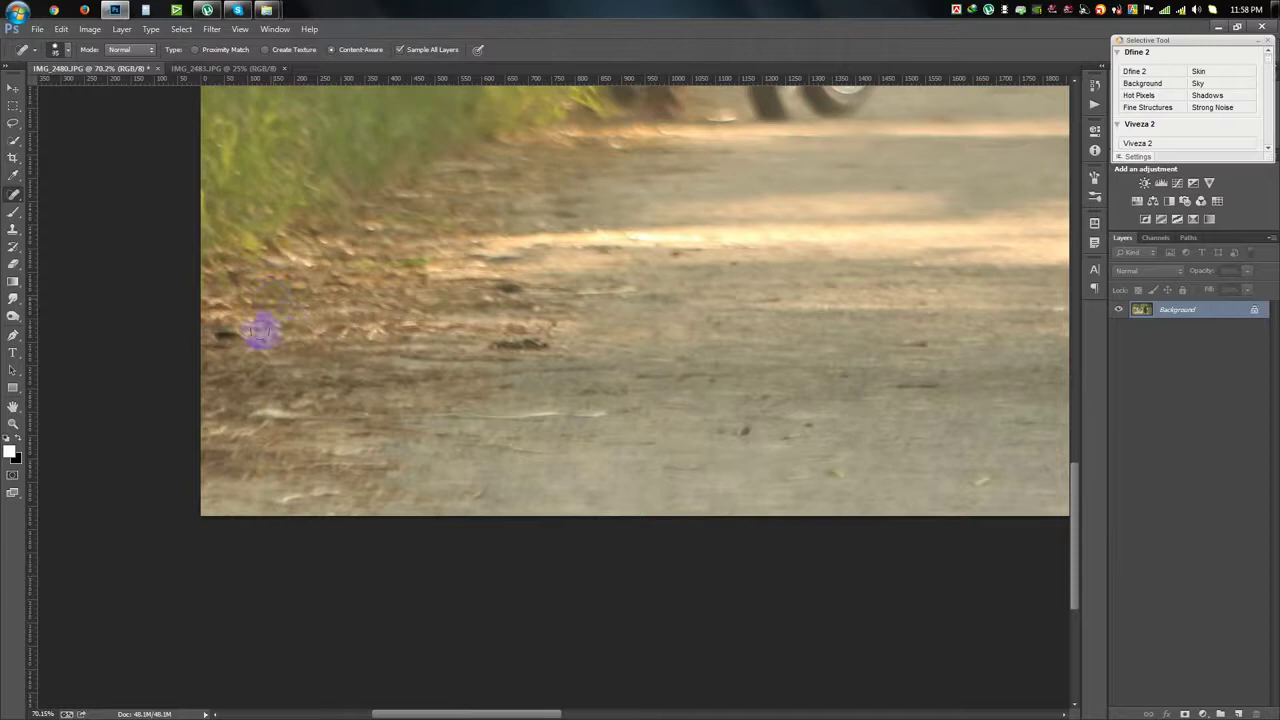
right_click(312, 340)
click(258, 336)
Heal the marks, streaks and dark specks along the left edge and middle of the road.
drag(212, 316, 271, 383)
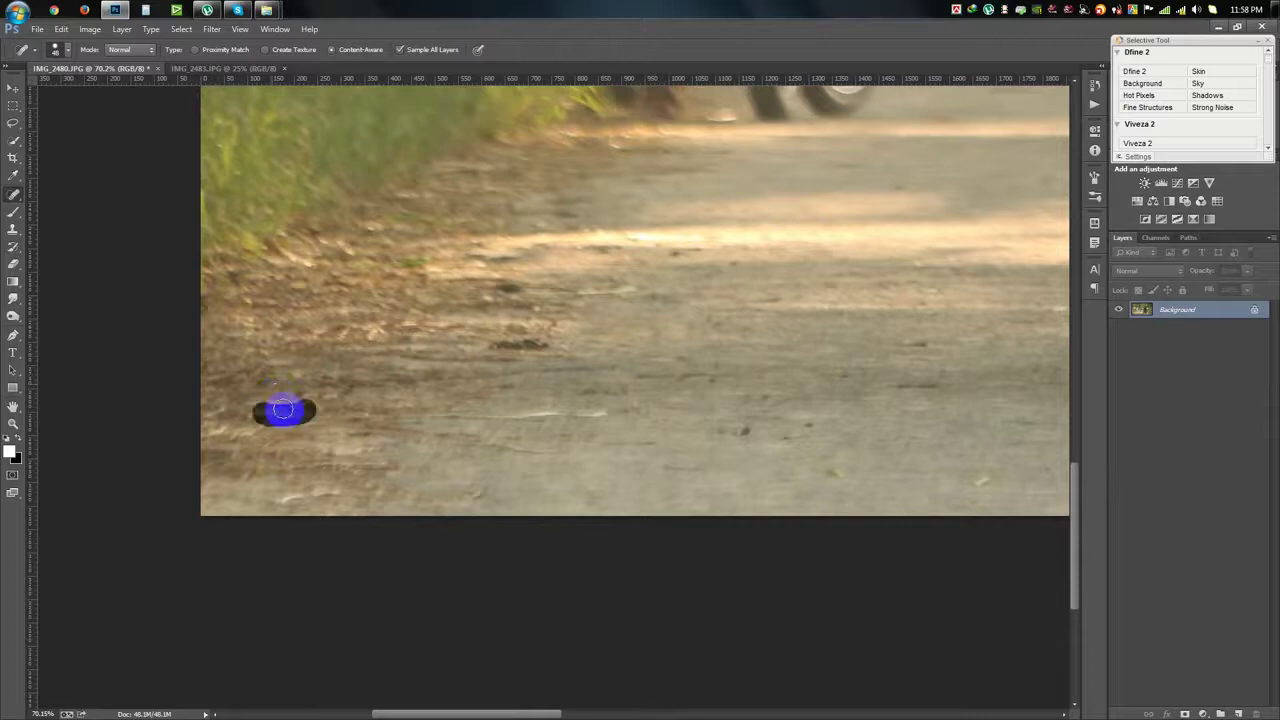
drag(264, 428, 204, 427)
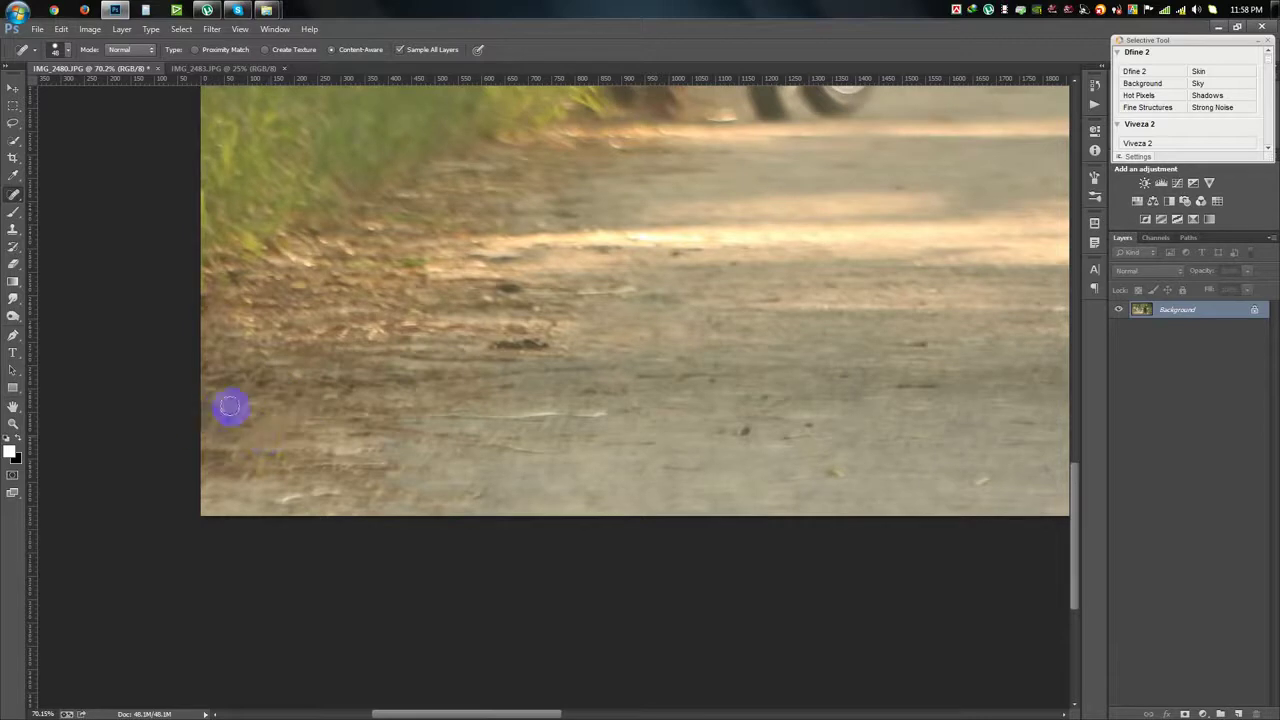
drag(535, 357, 500, 343)
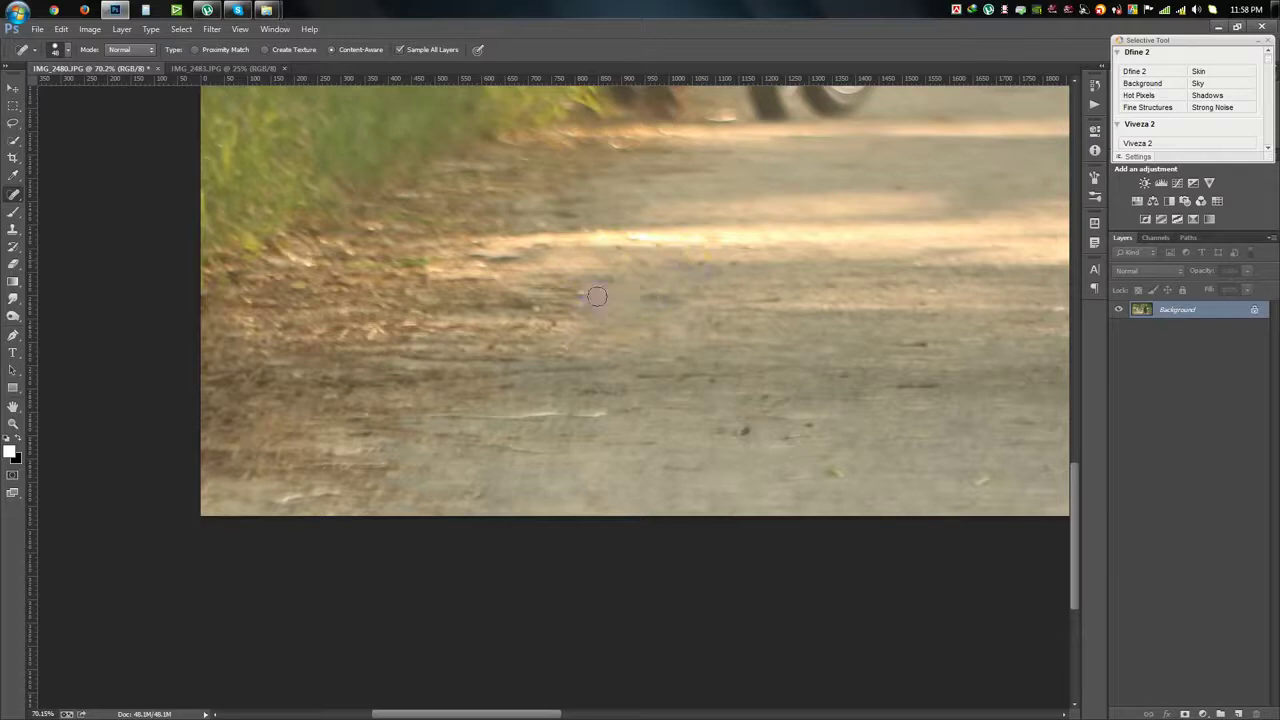
drag(597, 296, 428, 277)
drag(491, 251, 530, 258)
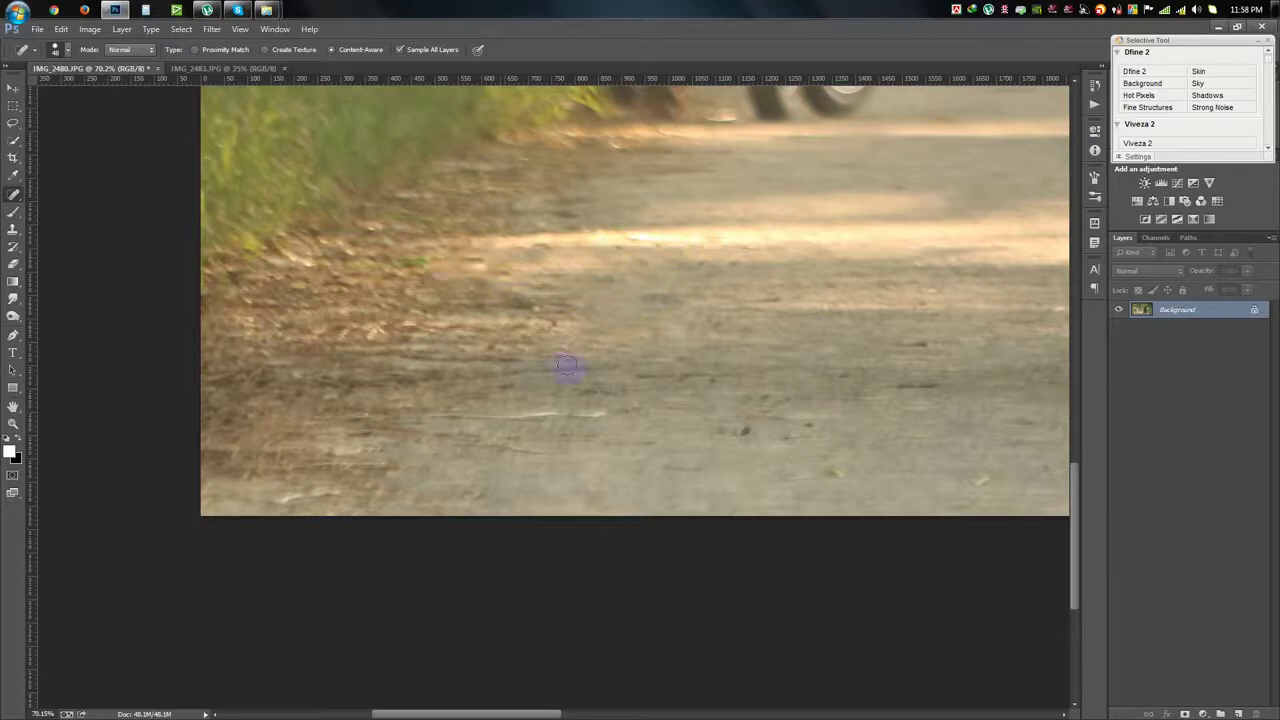
drag(596, 414, 366, 409)
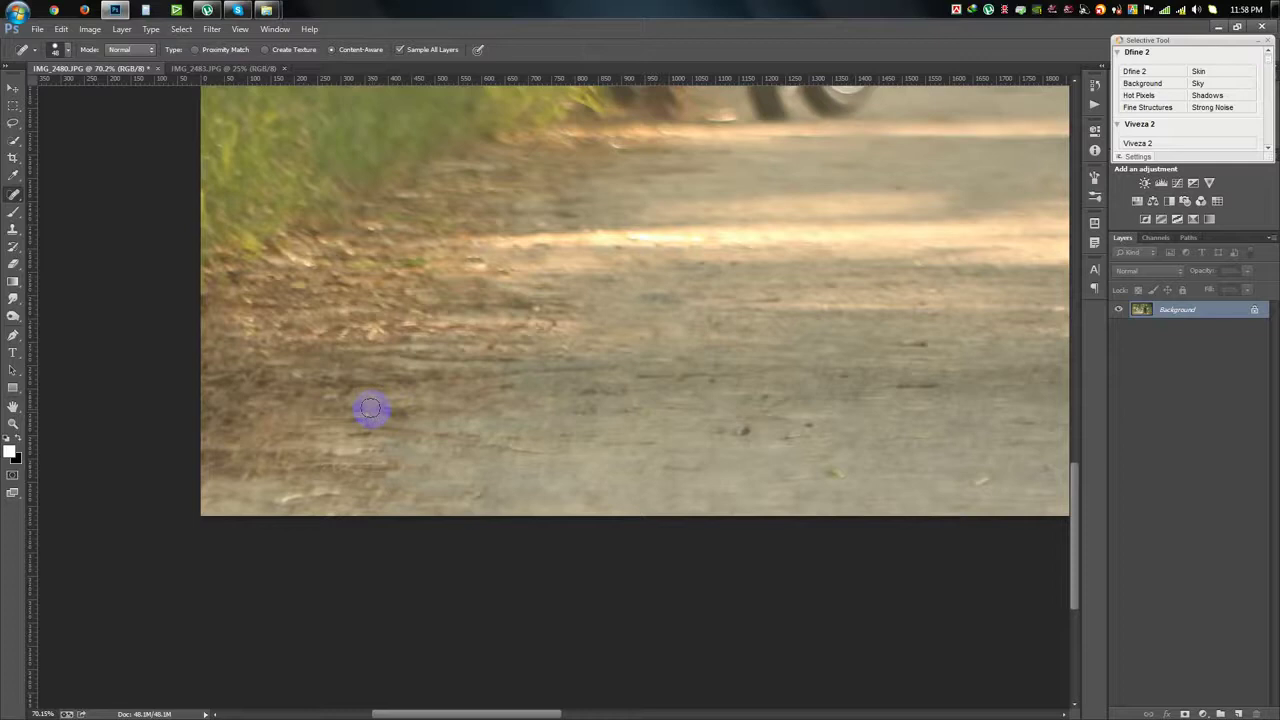
drag(337, 471, 251, 517)
drag(284, 467, 402, 468)
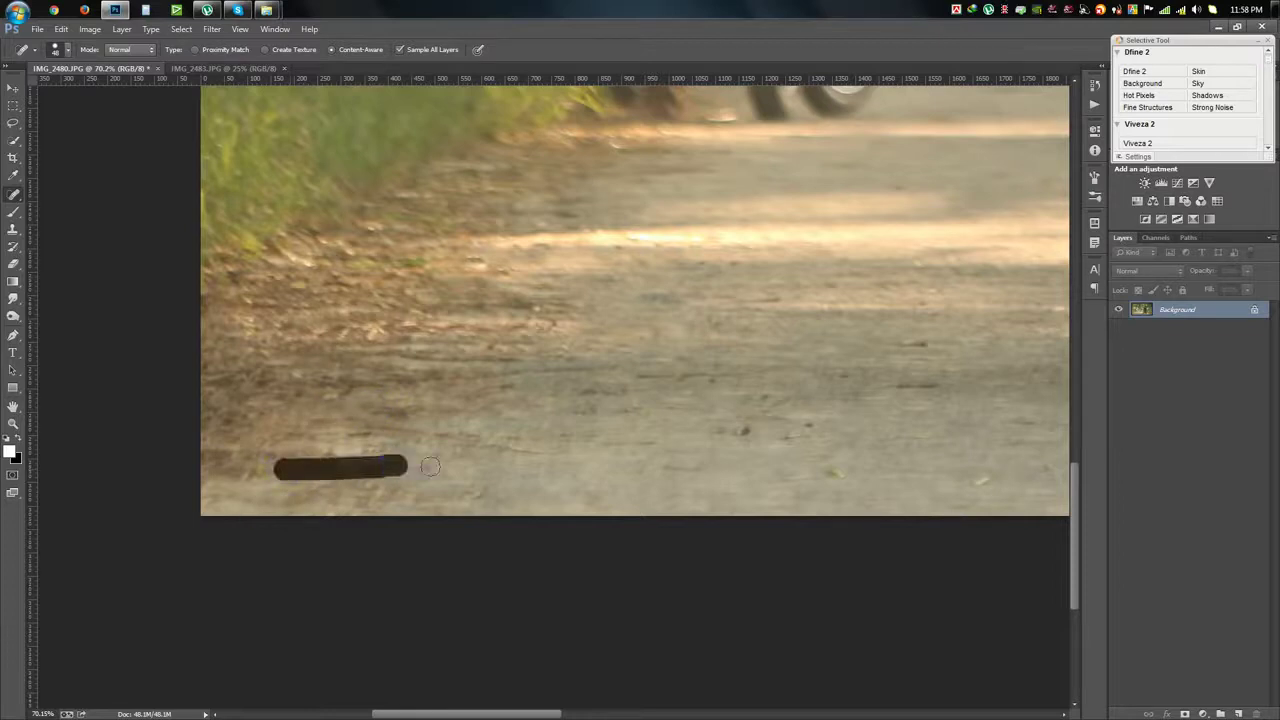
drag(829, 438, 710, 435)
click(816, 460)
drag(937, 383, 930, 351)
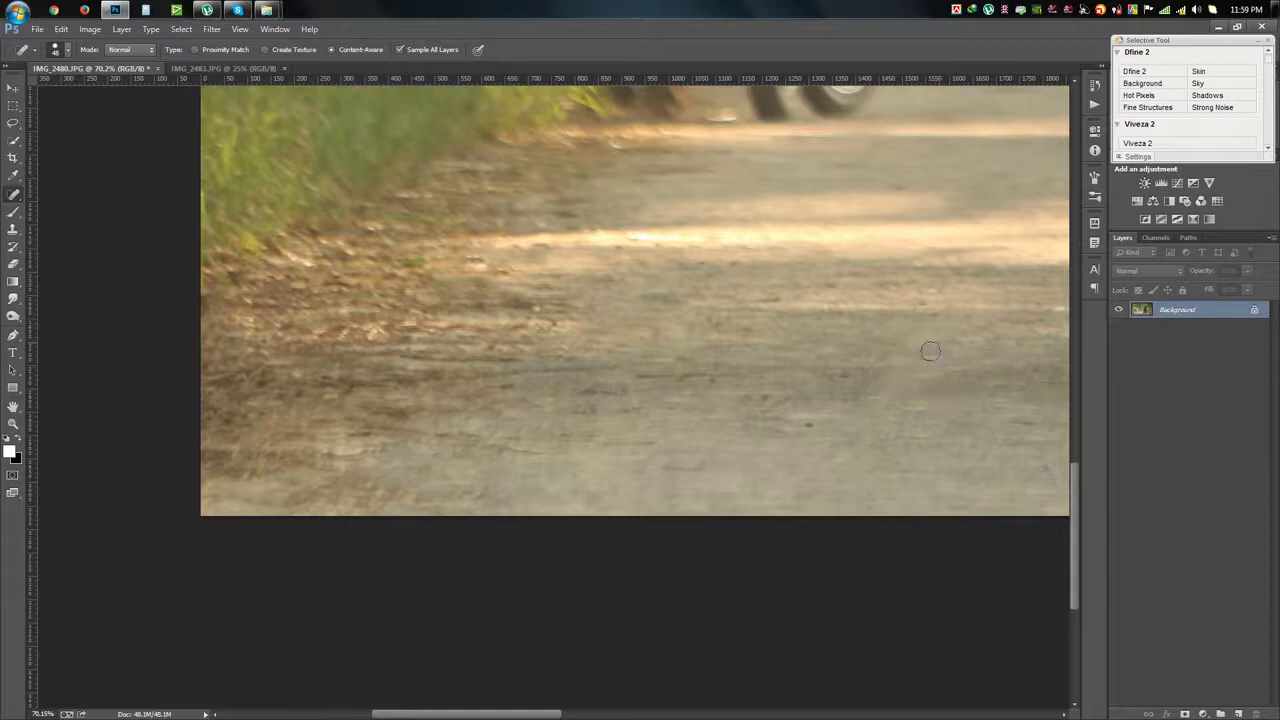
click(791, 428)
Heal the spots and streaks on the road around the red shoe.
drag(457, 262, 378, 268)
scroll(677, 349, right, 10)
click(425, 370)
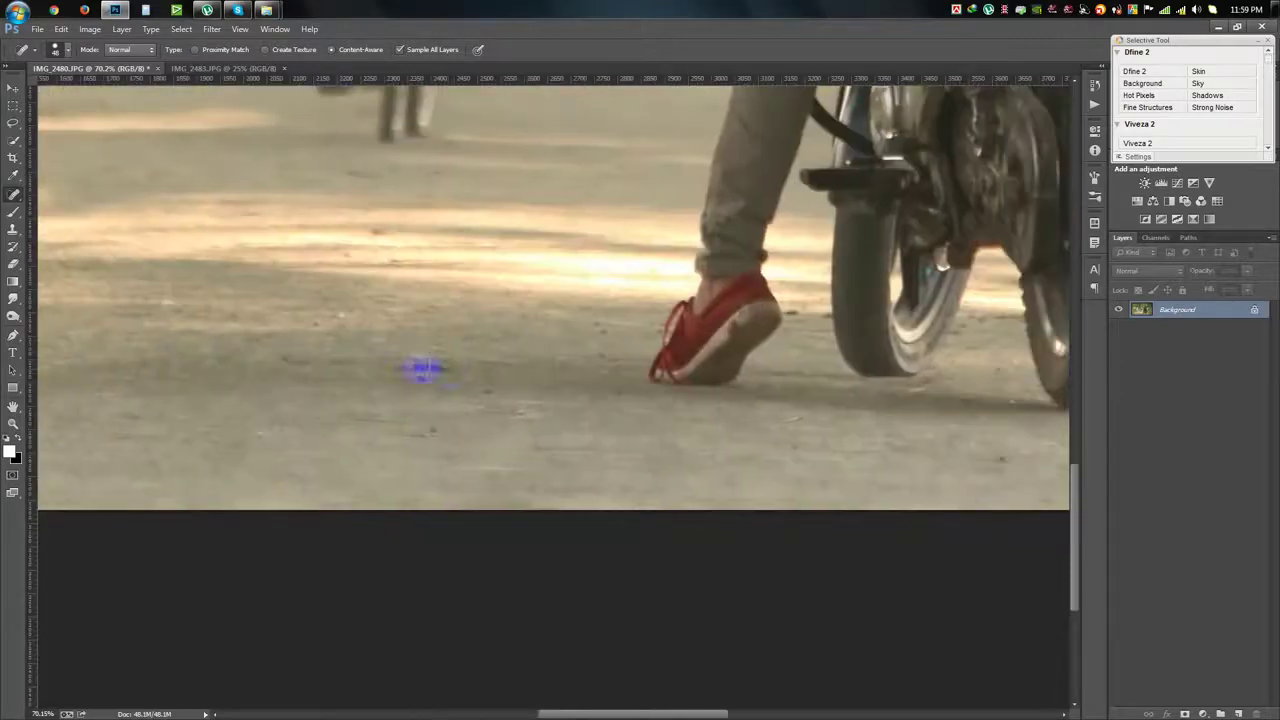
drag(425, 370, 471, 364)
click(486, 392)
mouse_move(457, 427)
mouse_down()
mouse_move(380, 437)
mouse_move(248, 352)
mouse_up()
drag(330, 340, 390, 370)
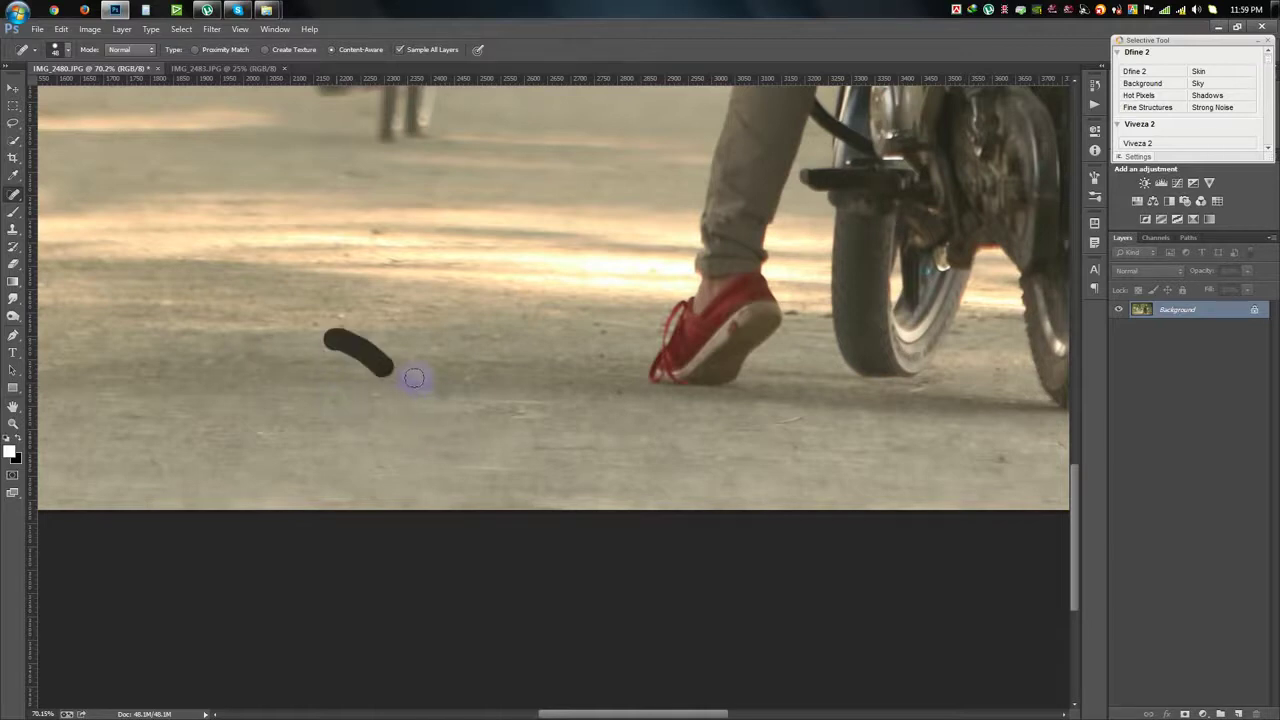
drag(606, 324, 596, 351)
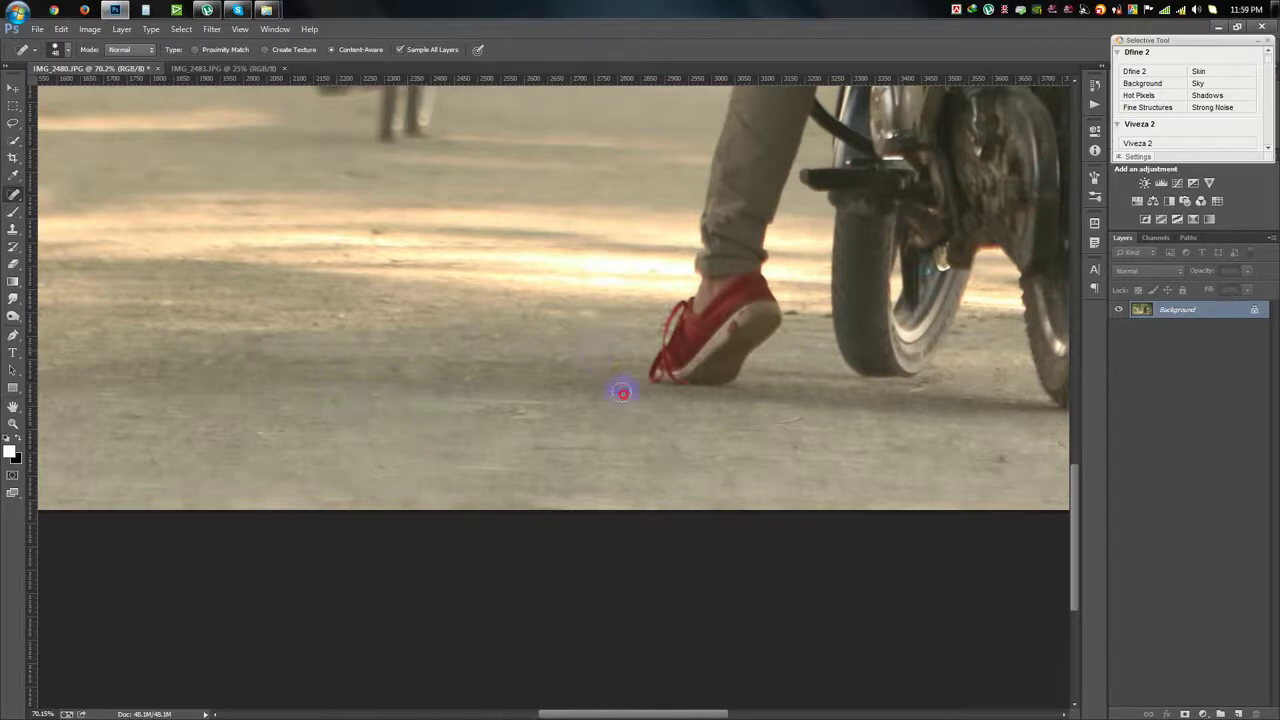
drag(448, 394, 540, 414)
Heal the dark specks and debris on the road beside the rear wheel, then fit the photo on screen.
mouse_move(500, 286)
mouse_down()
mouse_move(556, 499)
mouse_move(610, 576)
mouse_up()
drag(743, 557, 450, 380)
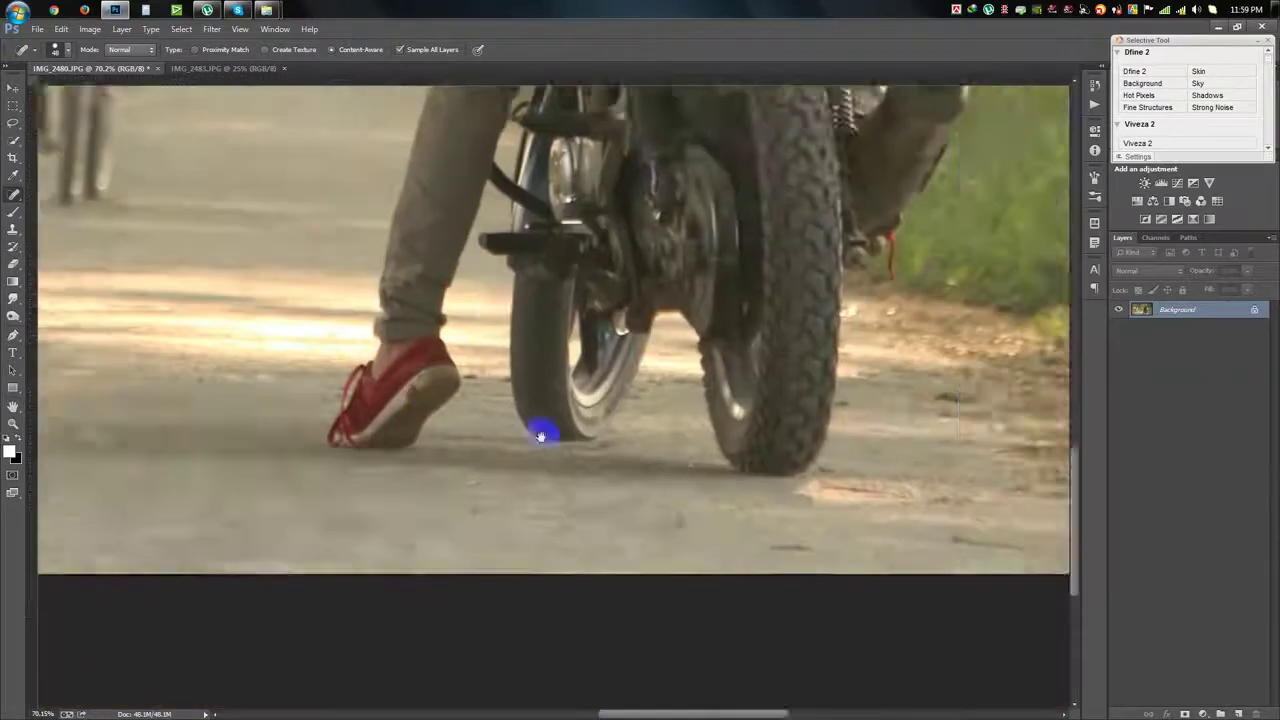
drag(1034, 404, 683, 409)
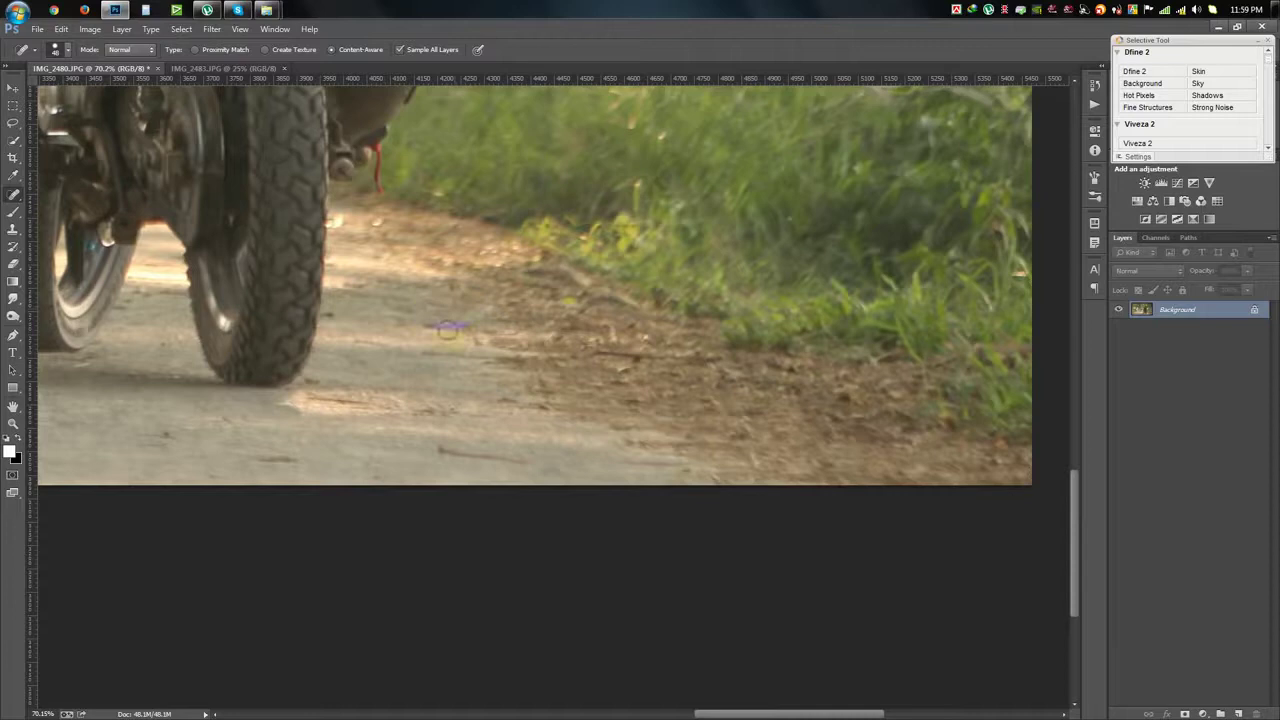
click(382, 222)
drag(390, 397, 340, 400)
click(314, 400)
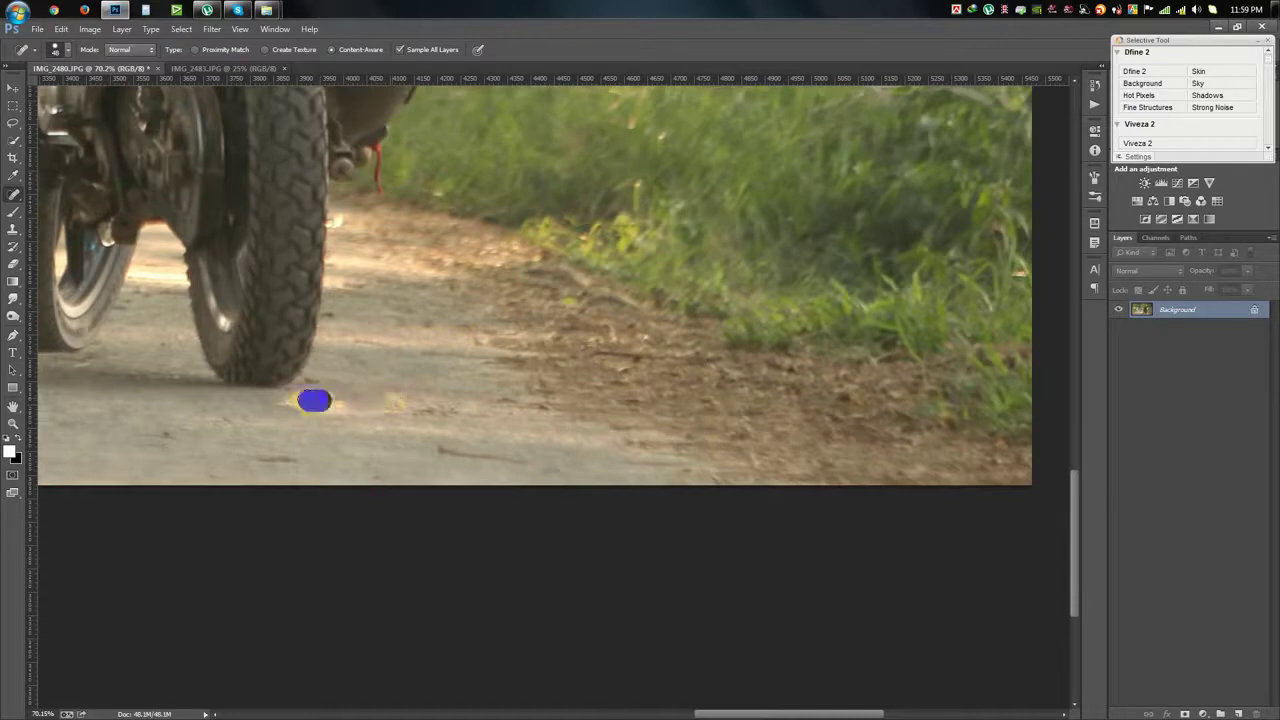
drag(302, 453, 143, 429)
click(217, 424)
click(243, 466)
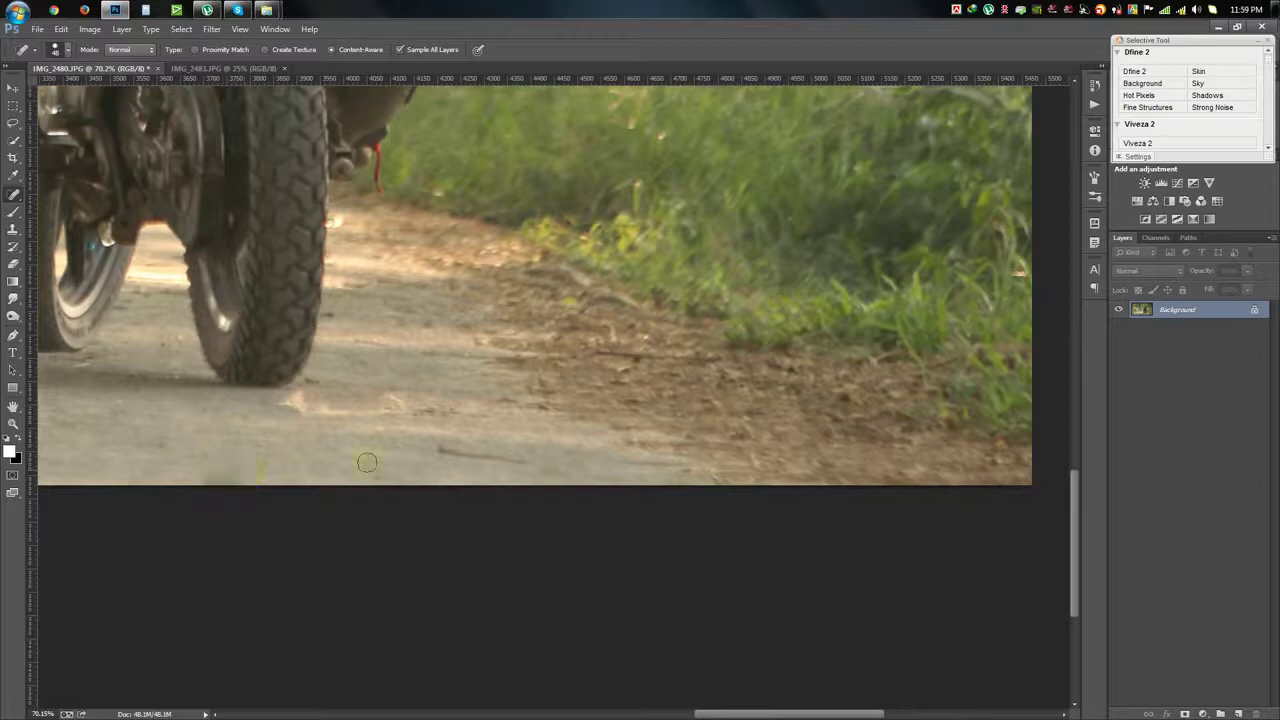
drag(410, 452, 534, 464)
drag(440, 414, 555, 391)
key(ctrl+0)
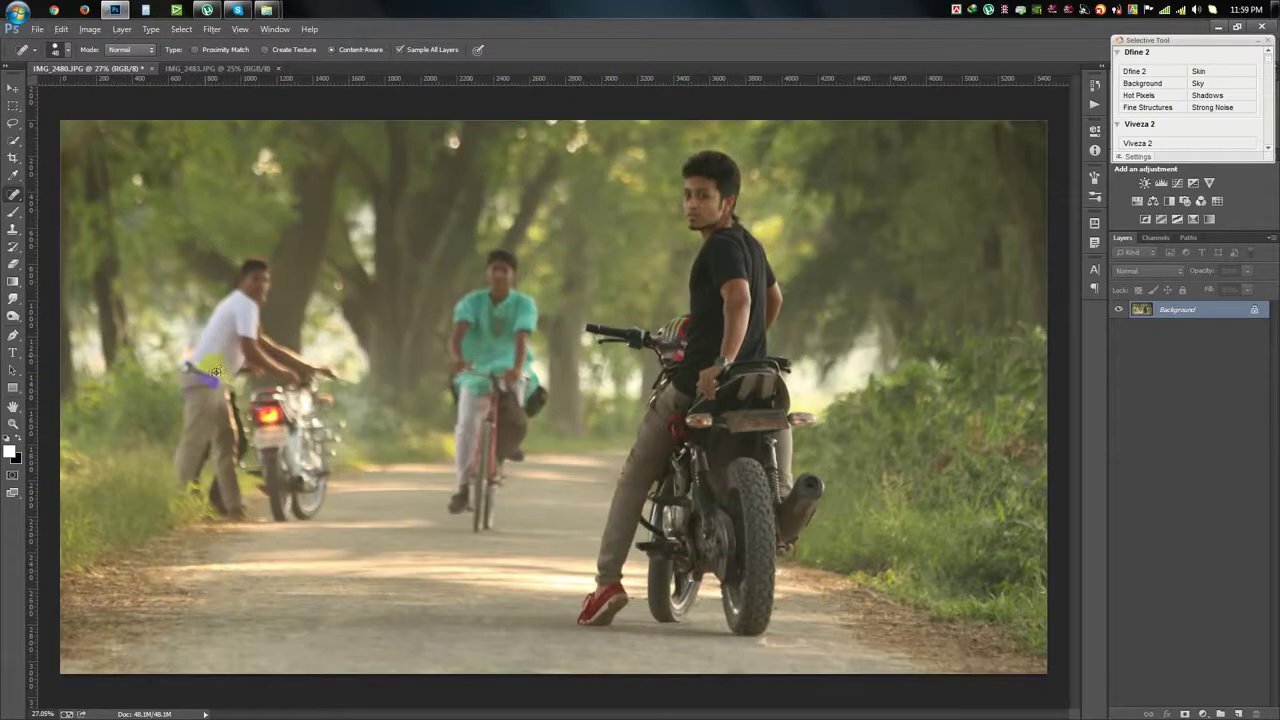
Lasso around the cyclist in the middle of the road.
scroll(216, 370, up, 1)
scroll(625, 290, up, 1)
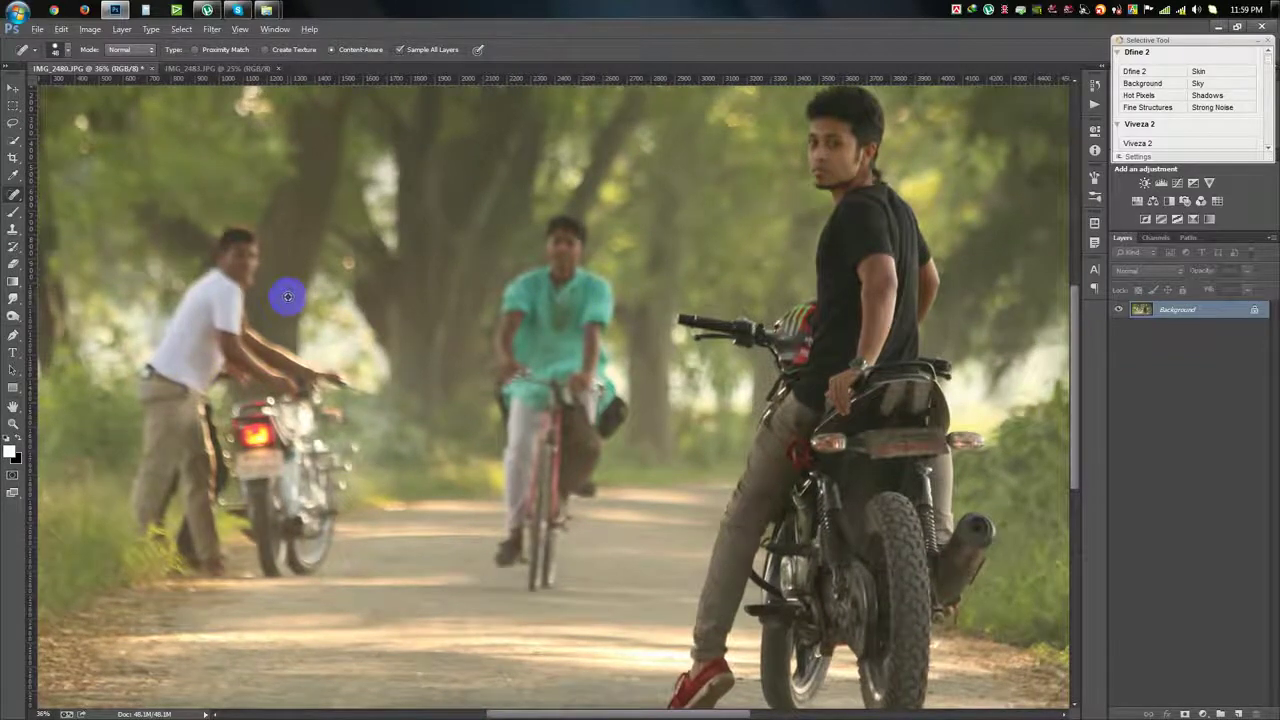
scroll(286, 294, up, 1)
scroll(540, 320, up, 2)
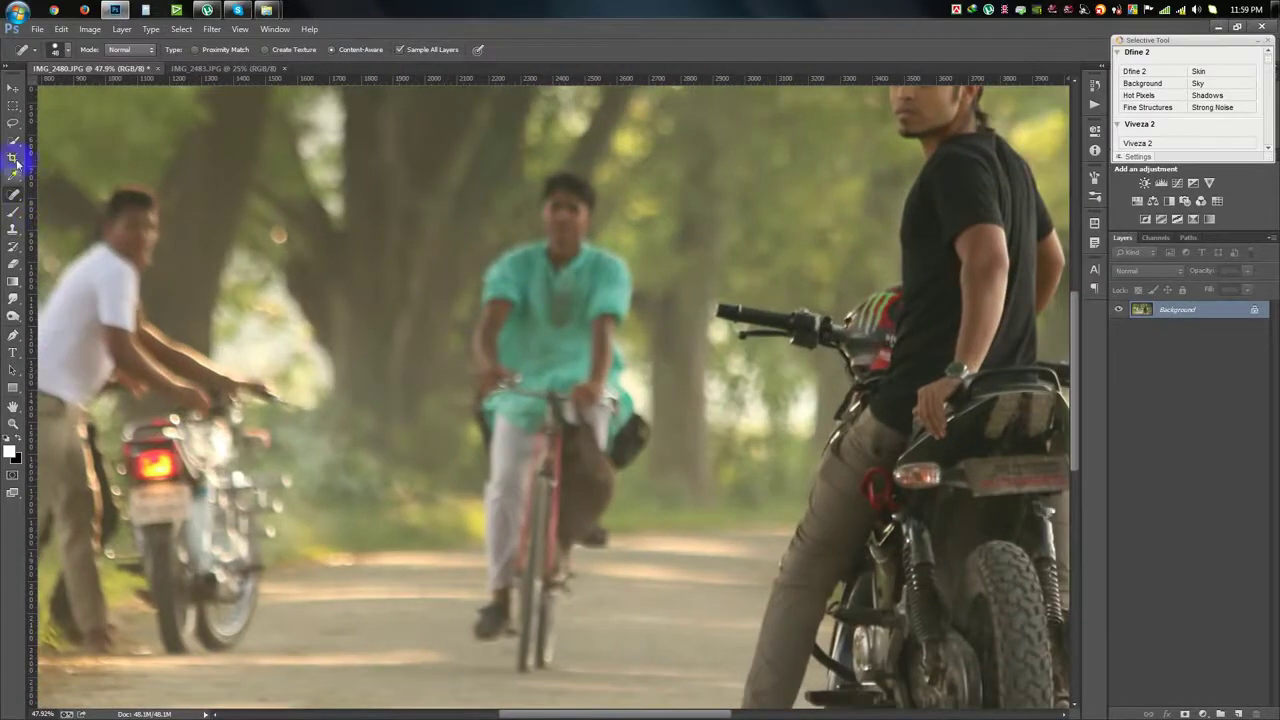
drag(13, 122, 64, 131)
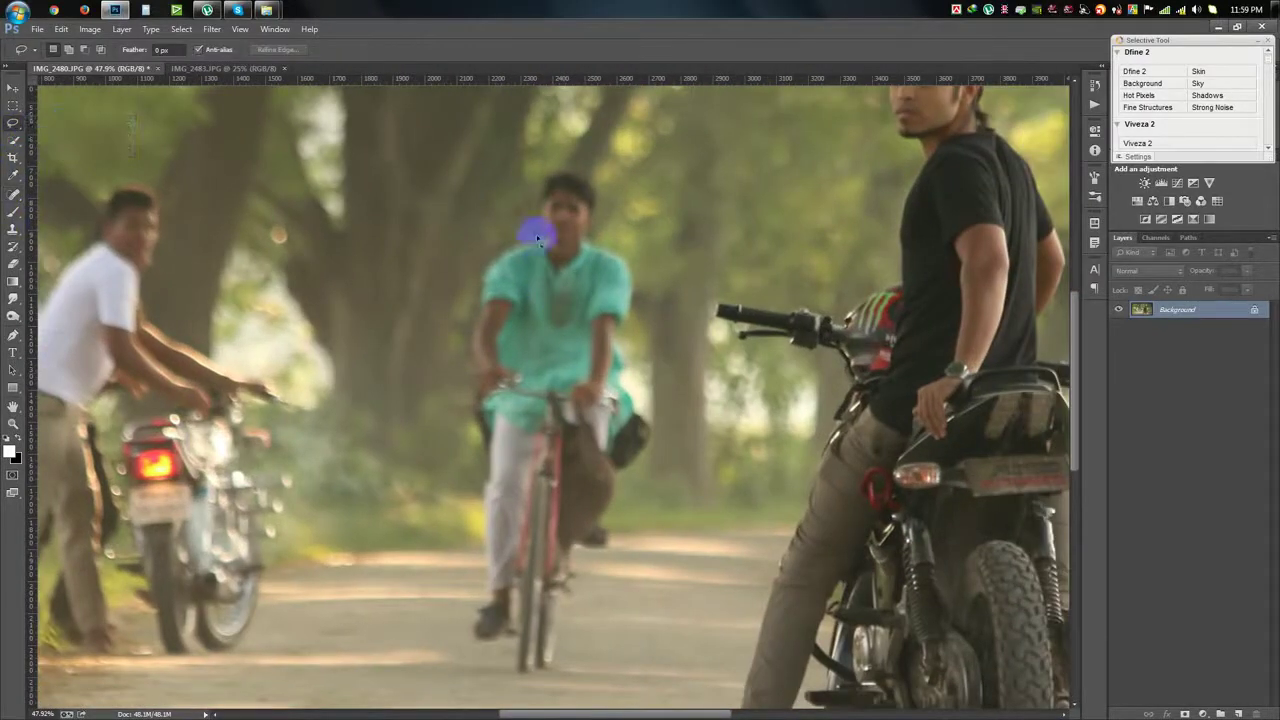
mouse_move(530, 222)
mouse_down()
mouse_move(604, 190)
mouse_move(637, 326)
mouse_up()
mouse_move(632, 380)
mouse_down()
mouse_move(654, 453)
mouse_move(629, 497)
mouse_up()
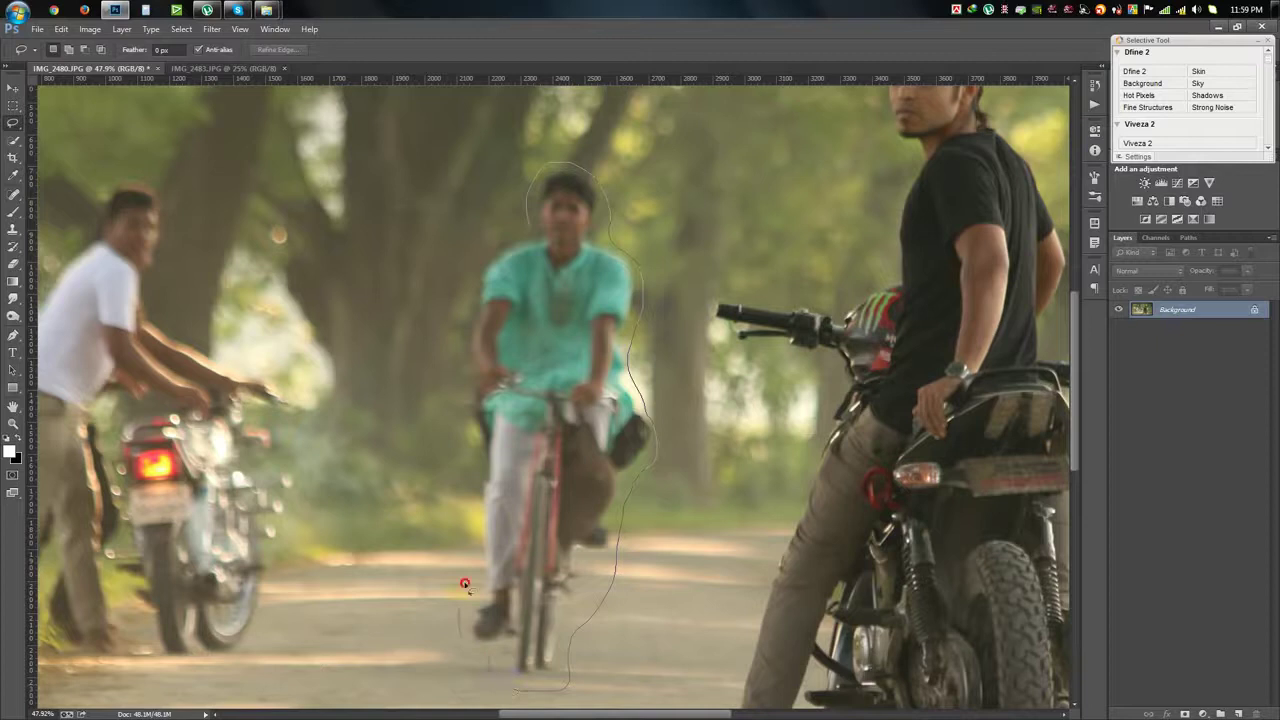
mouse_move(465, 583)
mouse_down()
mouse_move(478, 460)
mouse_move(460, 366)
mouse_move(477, 243)
mouse_move(528, 228)
mouse_up()
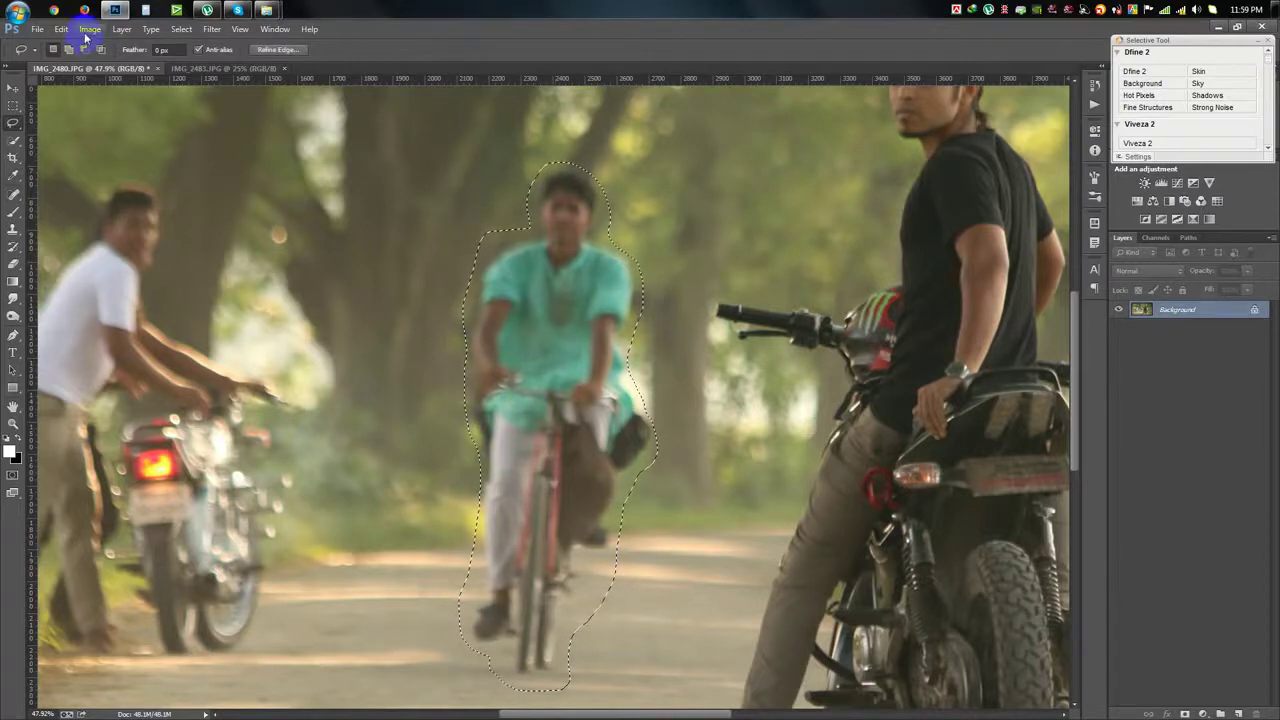
Content-Aware Fill the selection to remove the cyclist.
click(61, 29)
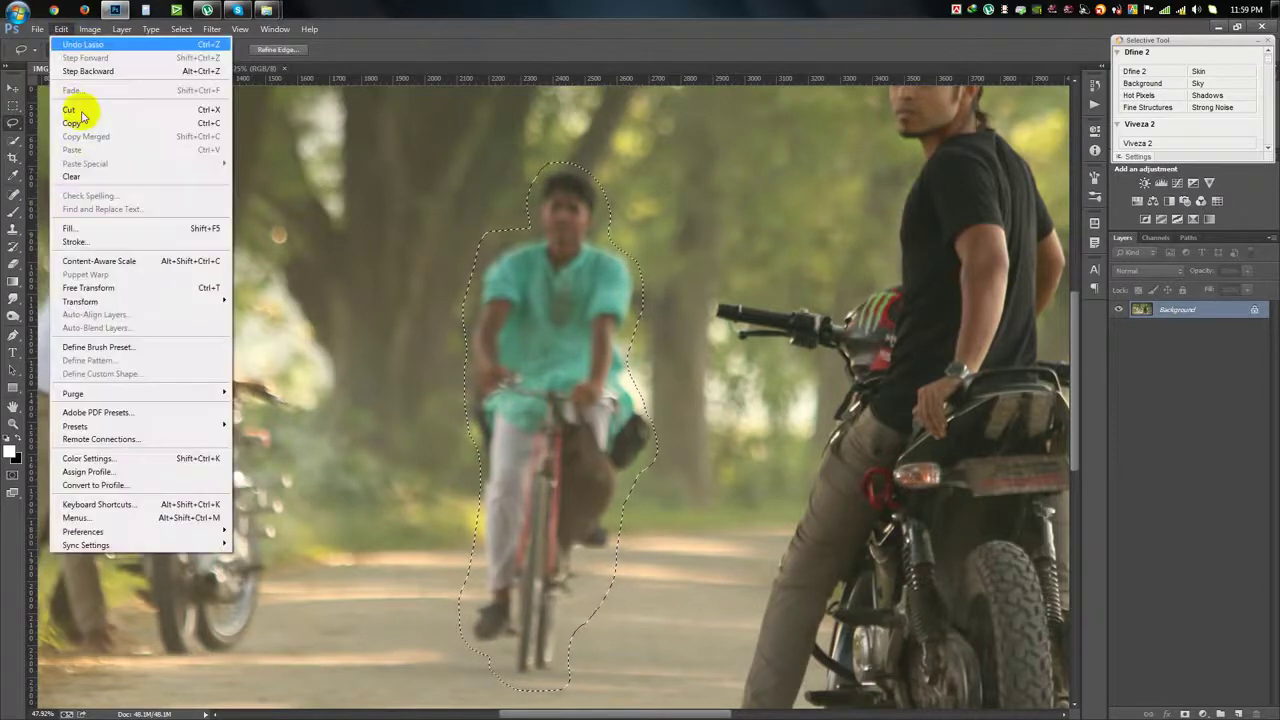
click(72, 229)
click(605, 217)
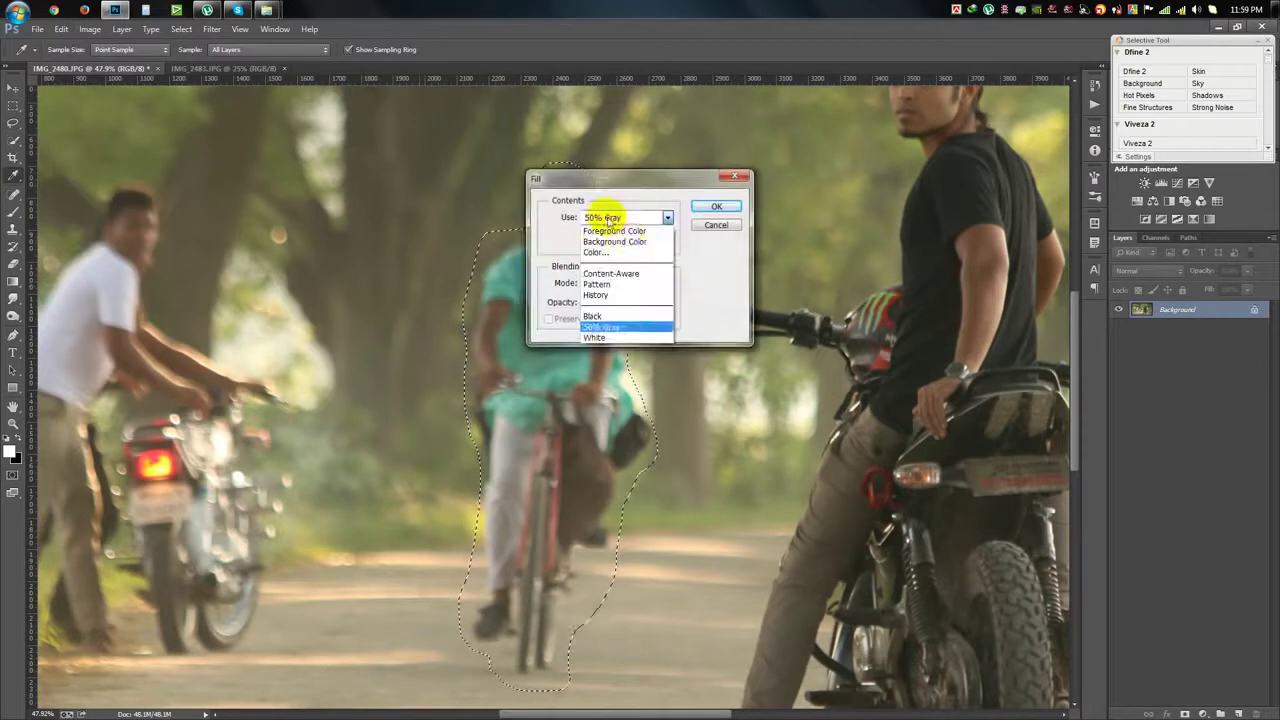
click(624, 274)
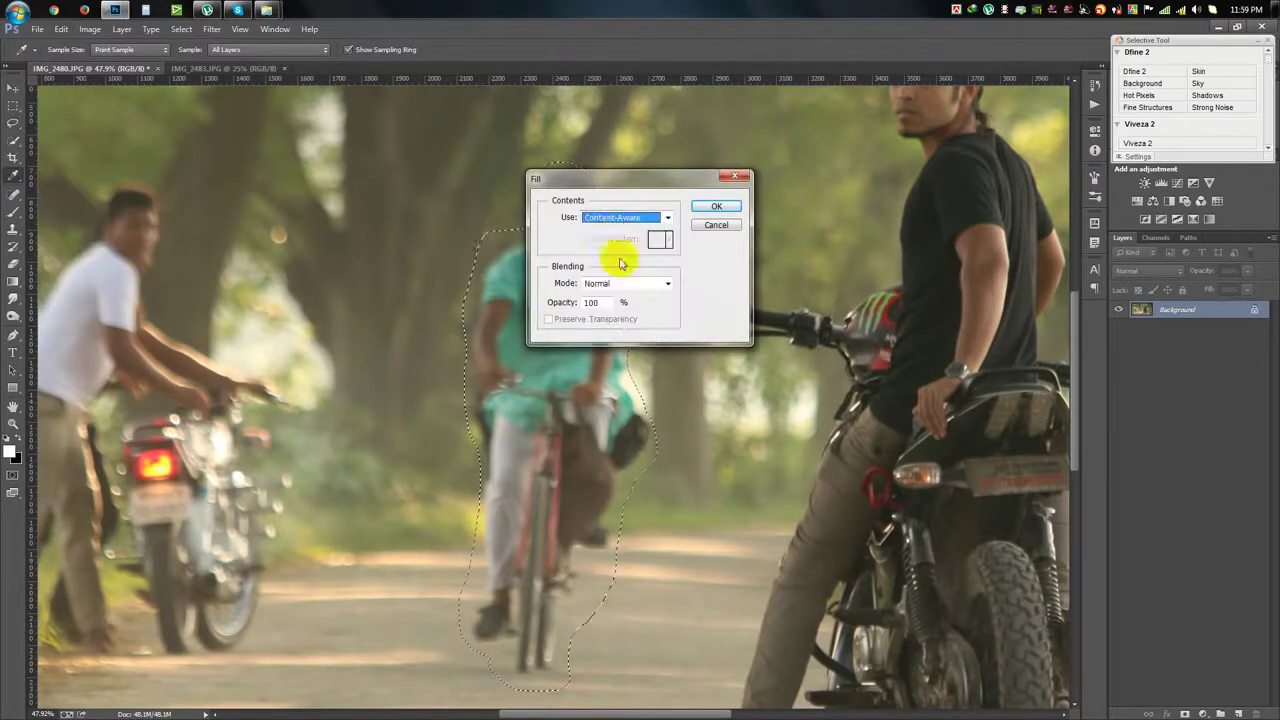
click(712, 206)
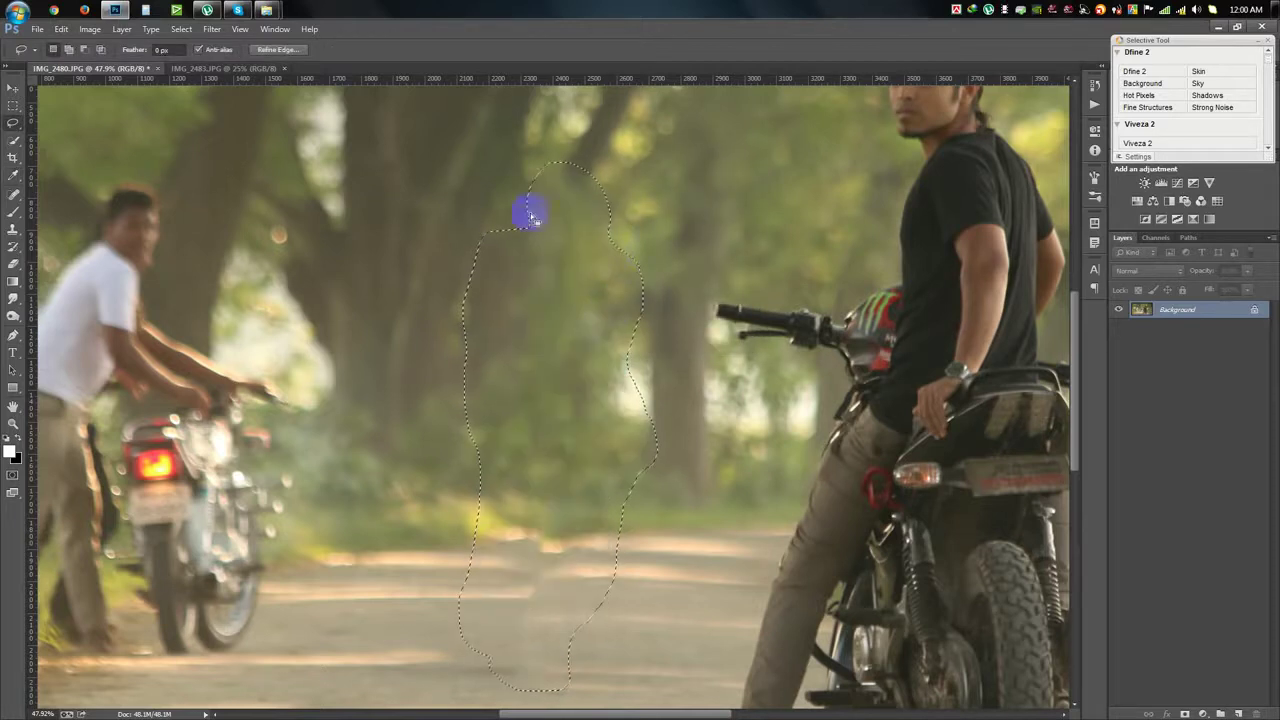
Patch a road blemish in front of the rider with nearby clean road texture.
scroll(718, 478, down, 3)
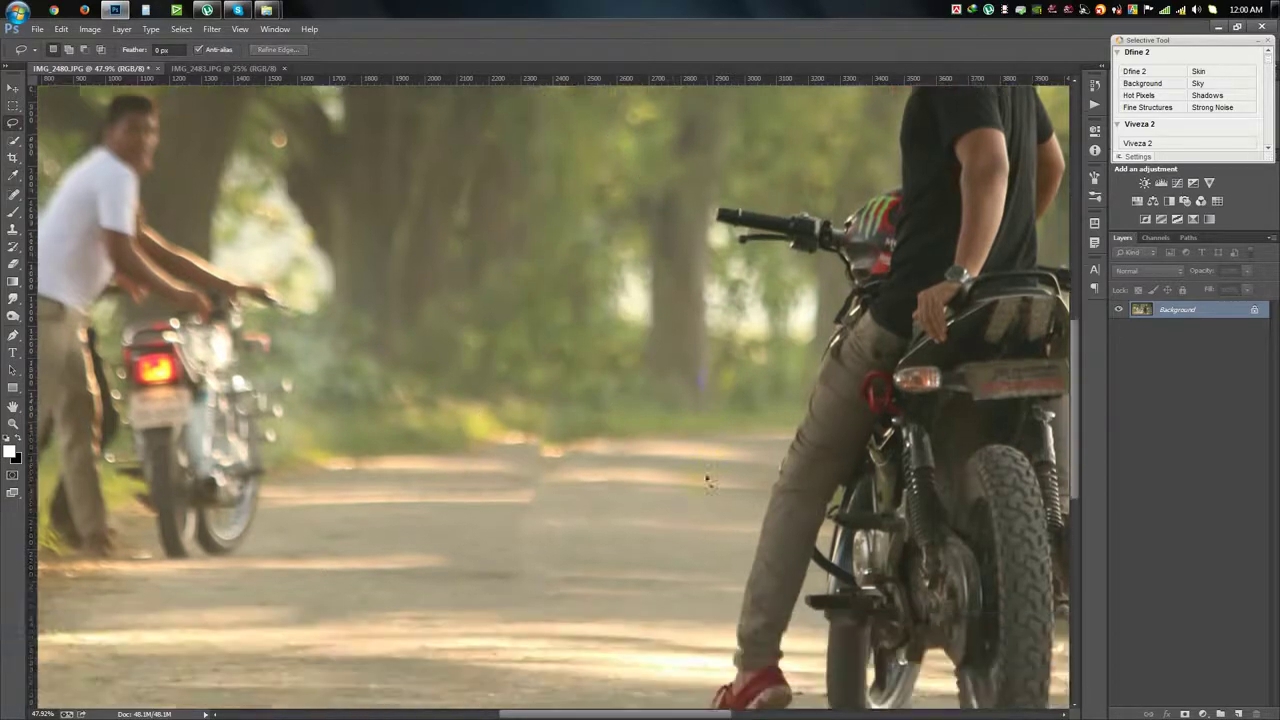
right_click(13, 194)
click(70, 220)
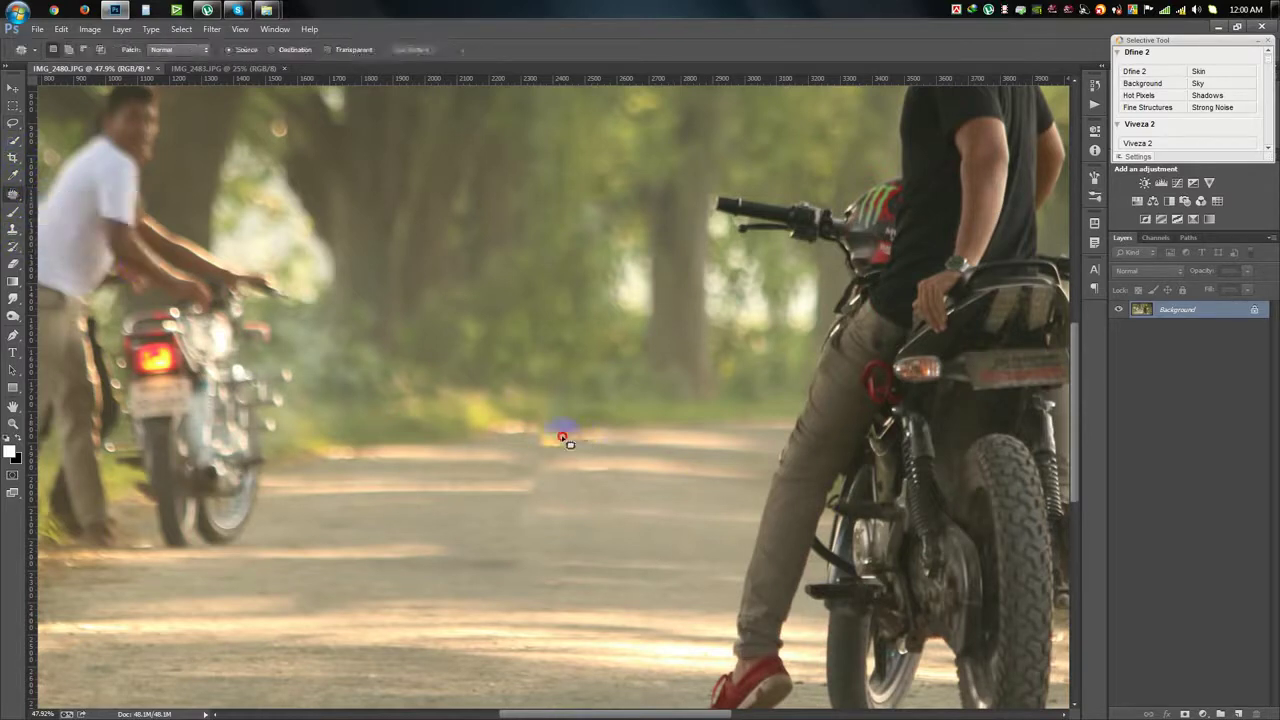
mouse_move(553, 627)
mouse_down()
mouse_move(554, 580)
mouse_move(477, 568)
mouse_move(493, 573)
mouse_up()
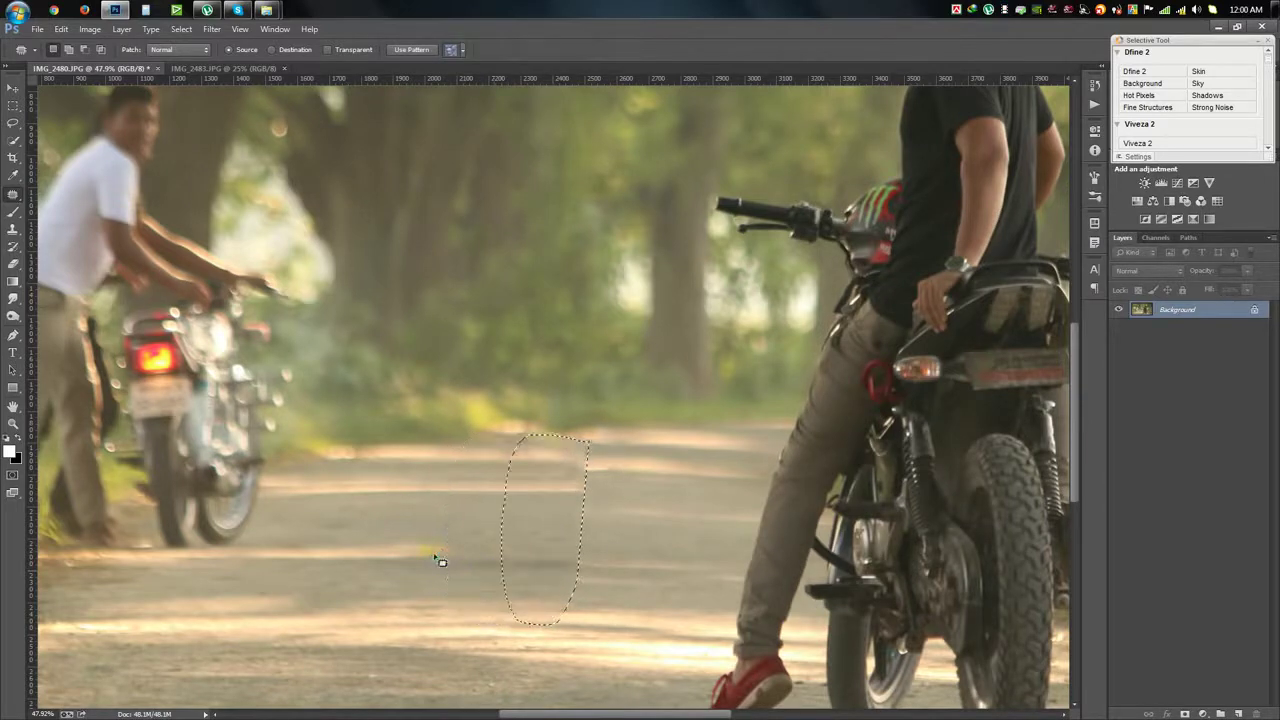
key(ctrl+0)
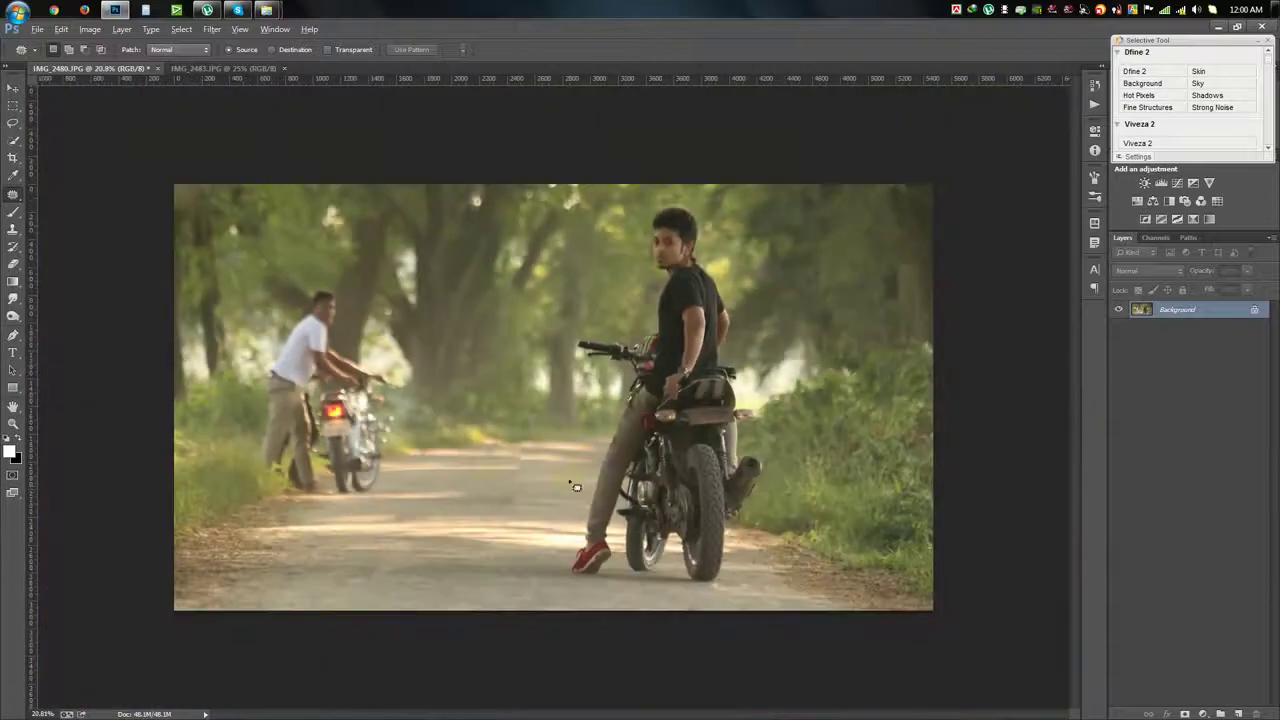
key(ctrl+plus)
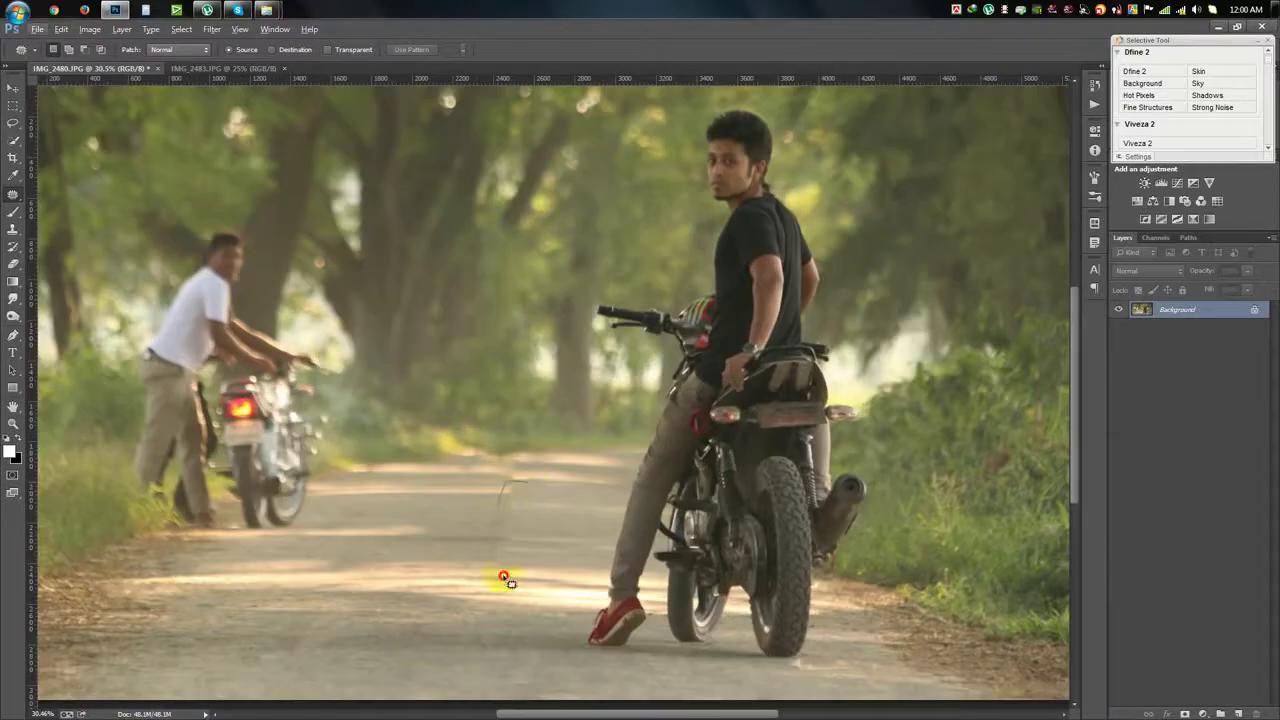
Patch one more road blemish, then lasso the man in the white shirt and his motorbike.
drag(505, 578, 548, 543)
key(ctrl+d)
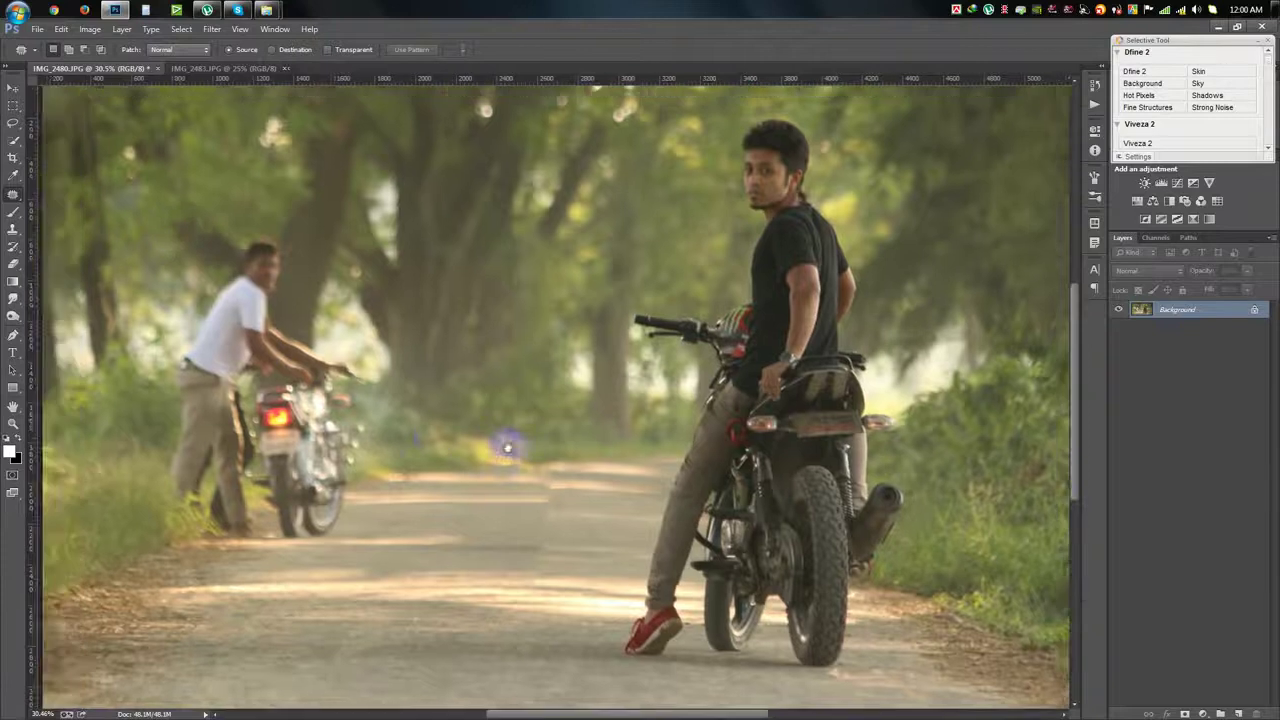
scroll(507, 447, left, 2)
scroll(466, 378, up, 1)
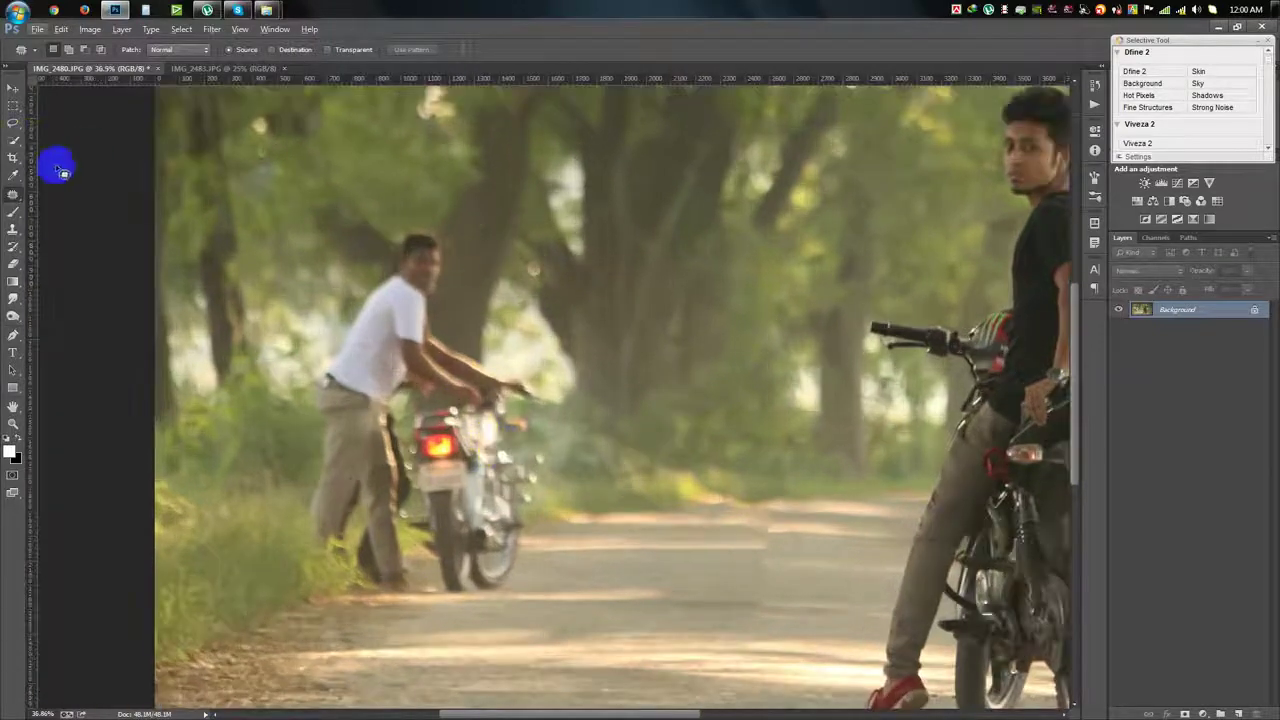
click(14, 126)
mouse_move(448, 294)
mouse_down()
mouse_move(345, 302)
mouse_move(303, 405)
mouse_up()
mouse_move(304, 515)
mouse_down()
mouse_move(314, 560)
mouse_move(360, 596)
mouse_up()
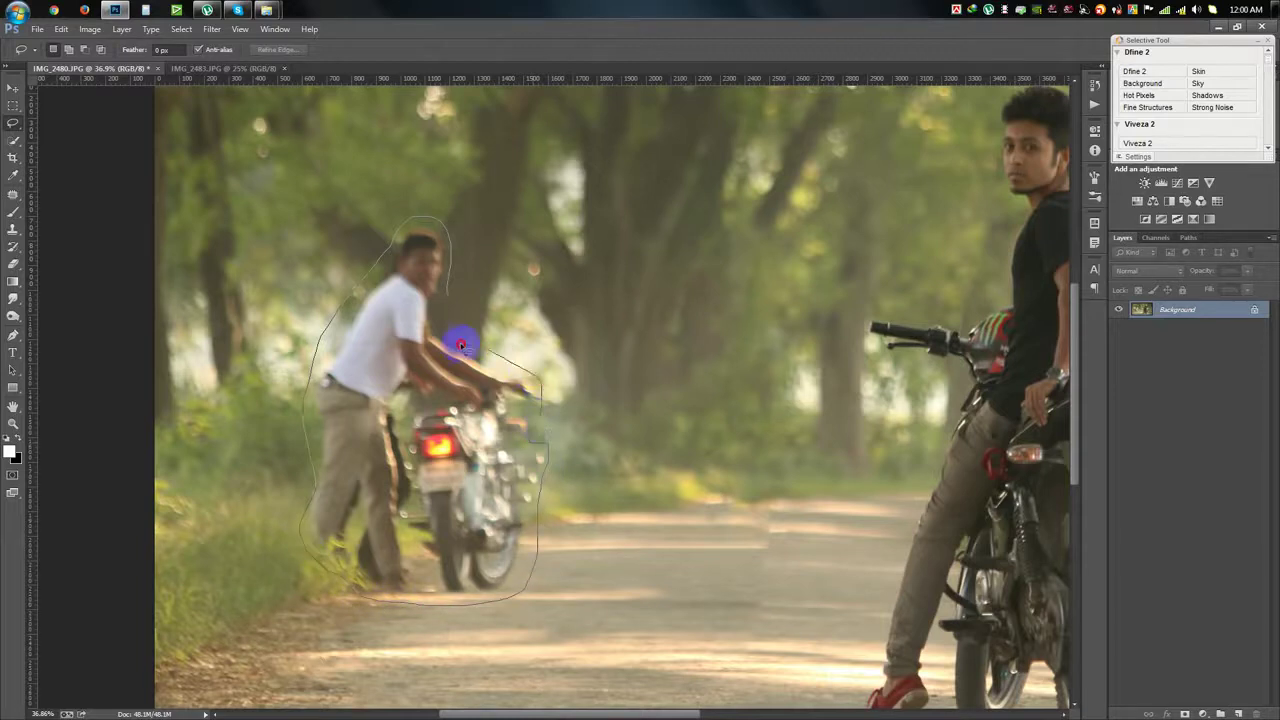
drag(538, 378, 427, 218)
Content-Aware Fill the selection to replace the man and bike with trees and road.
click(89, 29)
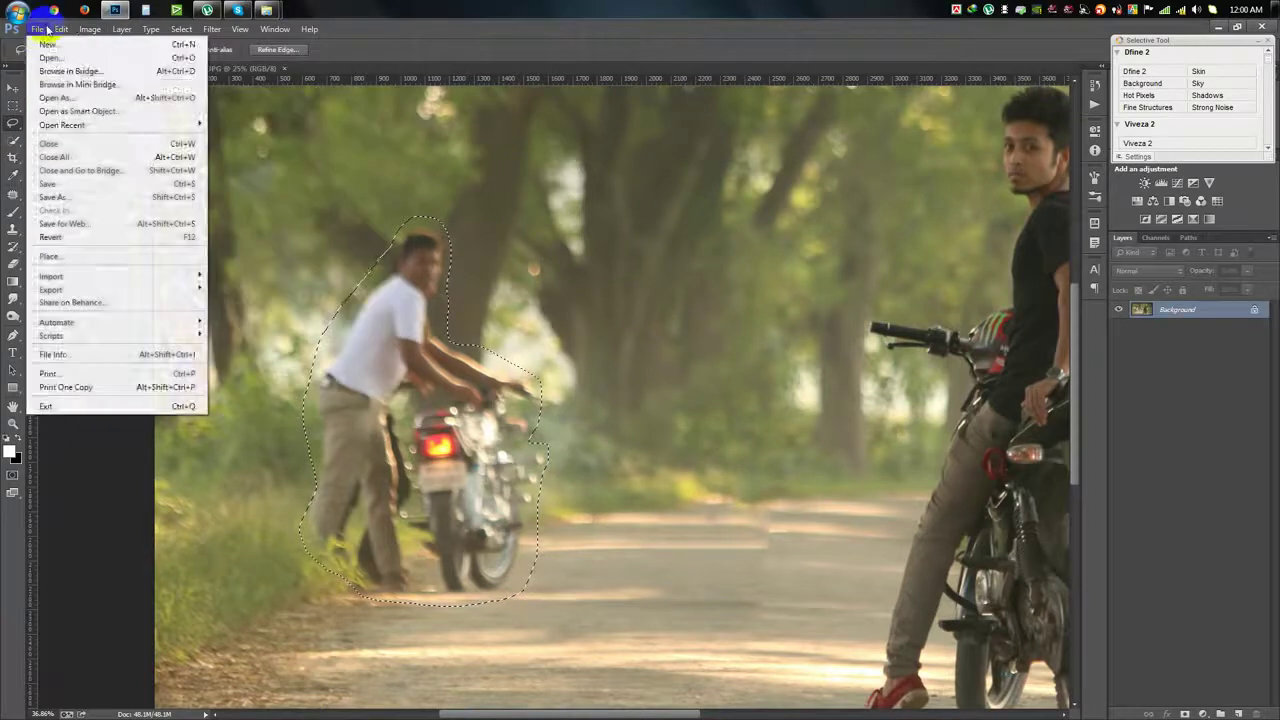
mouse_move(61, 29)
click(70, 229)
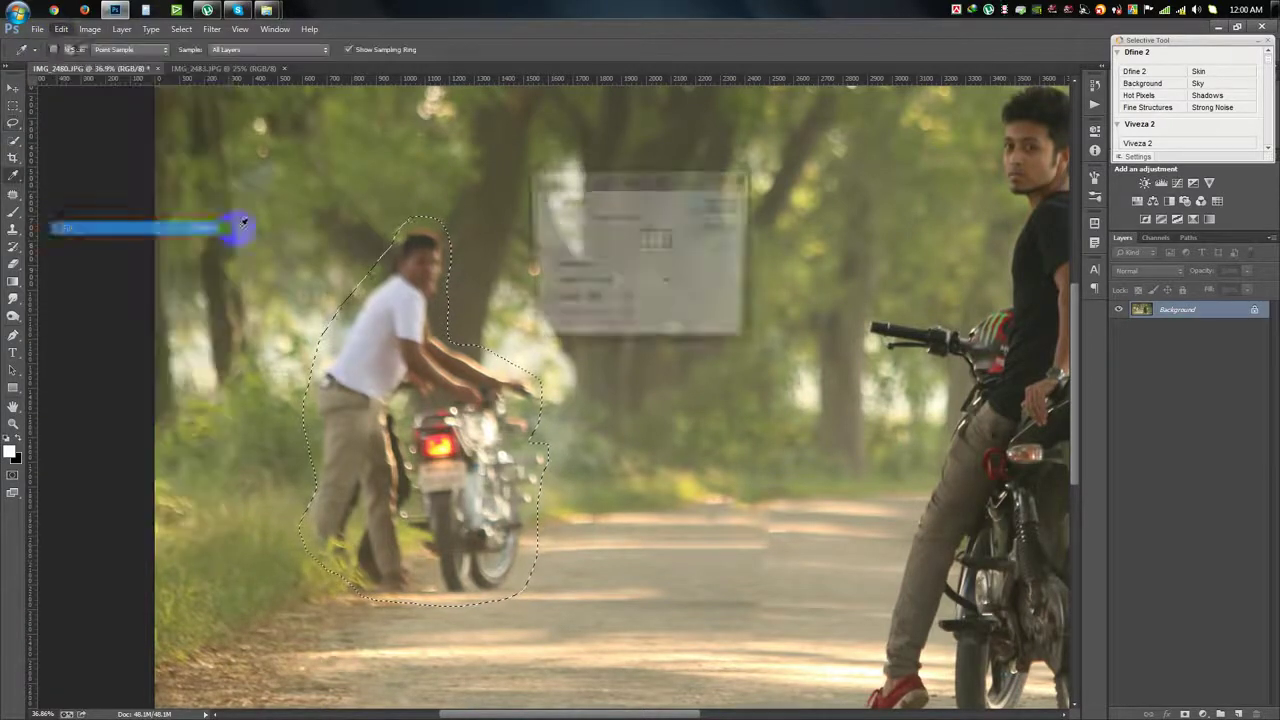
click(612, 217)
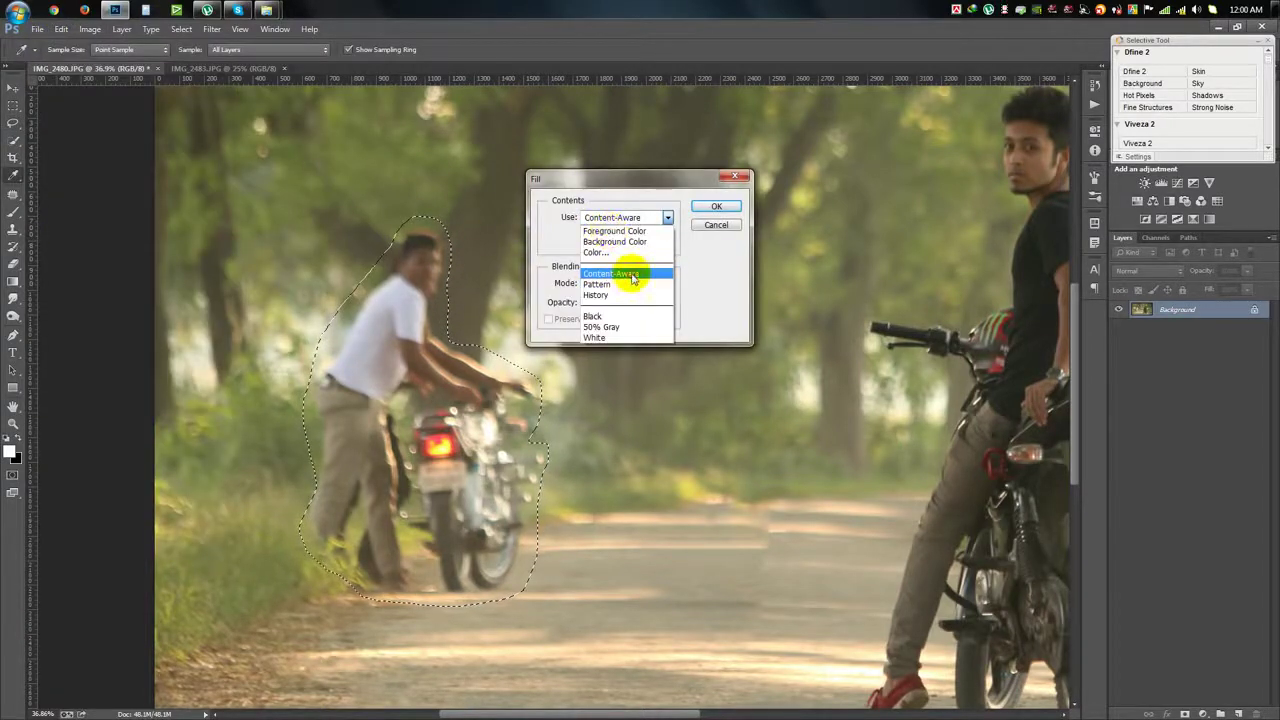
click(620, 274)
click(716, 206)
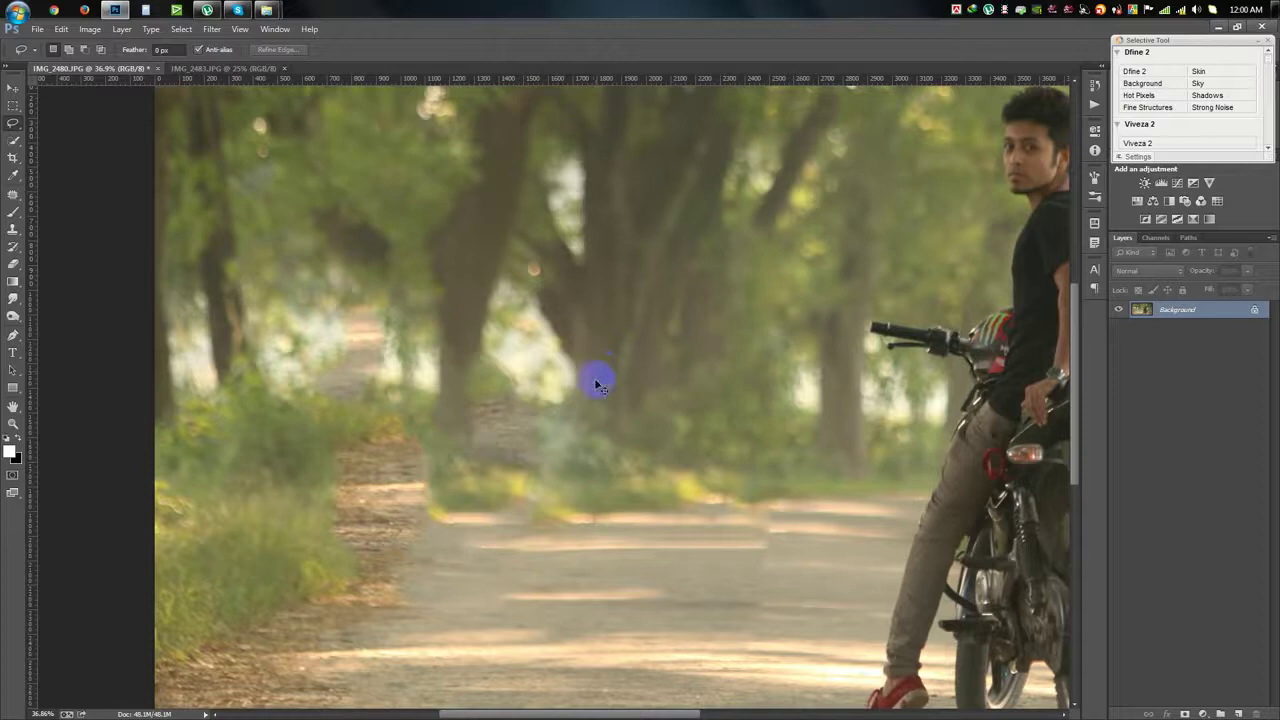
Set up the Clone Stamp at brush size 275 and paint grass over leftover road texture.
click(13, 229)
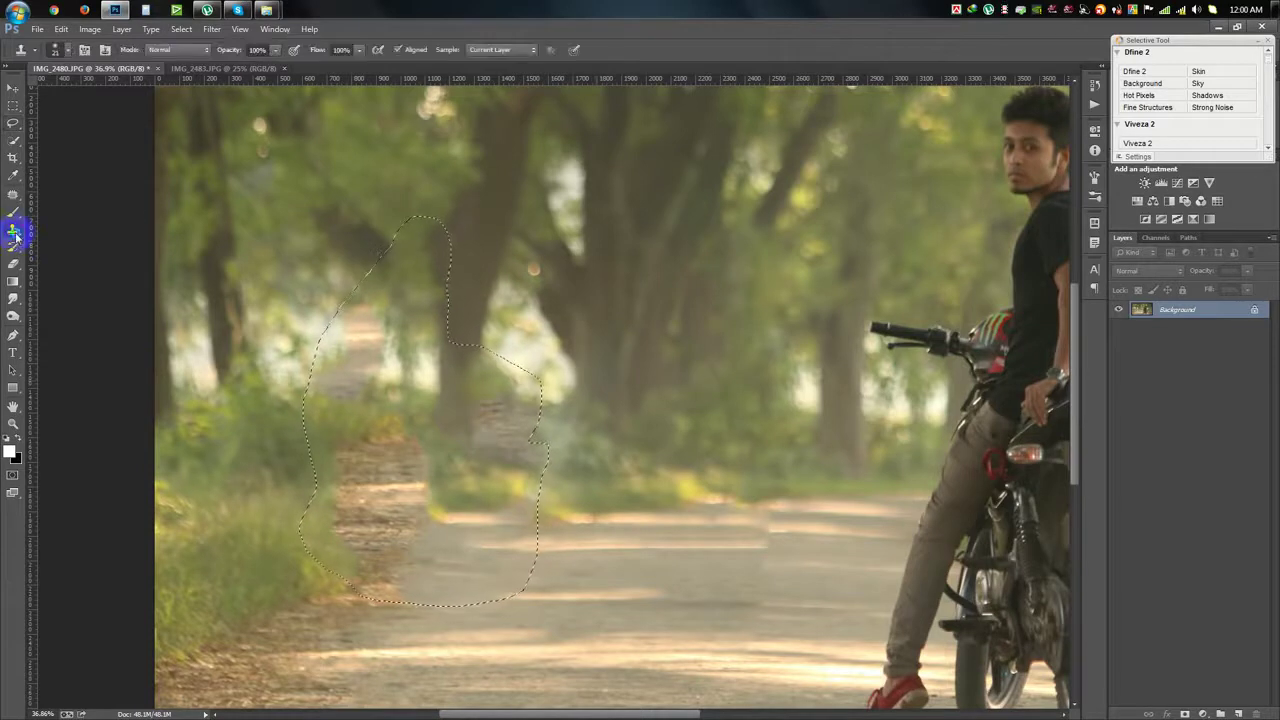
click(88, 231)
right_click(240, 474)
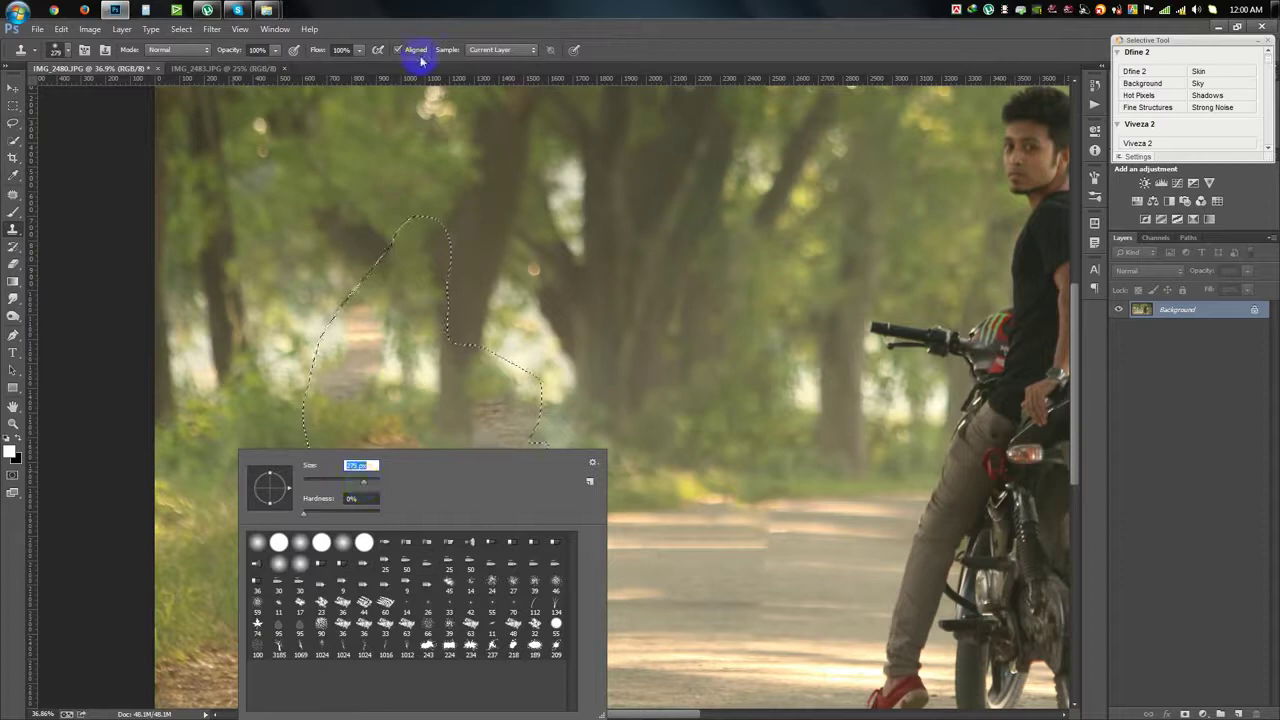
key(Return)
mouse_move(340, 556)
mouse_down()
mouse_move(374, 563)
mouse_move(389, 551)
mouse_move(331, 538)
mouse_move(361, 460)
mouse_move(409, 457)
mouse_move(397, 417)
mouse_move(359, 403)
mouse_move(353, 307)
mouse_up()
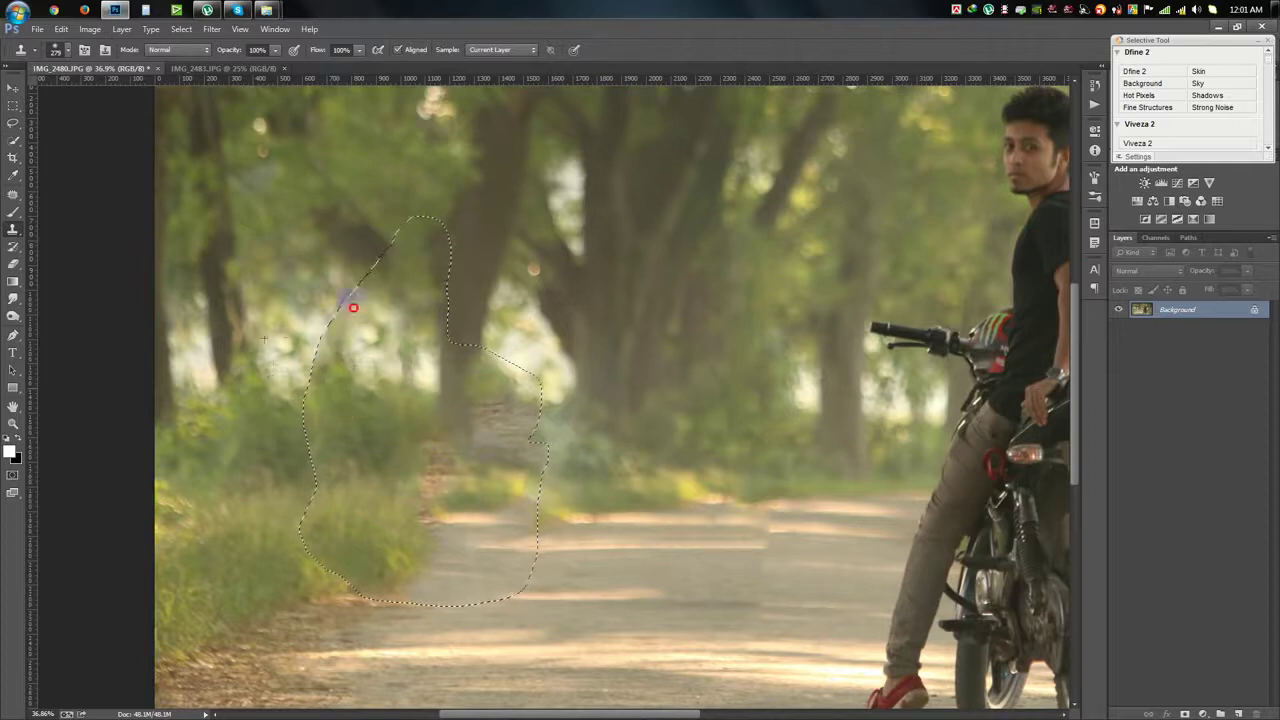
Sample the grass and clone it over the brownish patches in the filled area.
alt+click(267, 515)
mouse_move(345, 595)
mouse_down()
mouse_move(367, 553)
mouse_move(423, 557)
mouse_move(449, 534)
mouse_up()
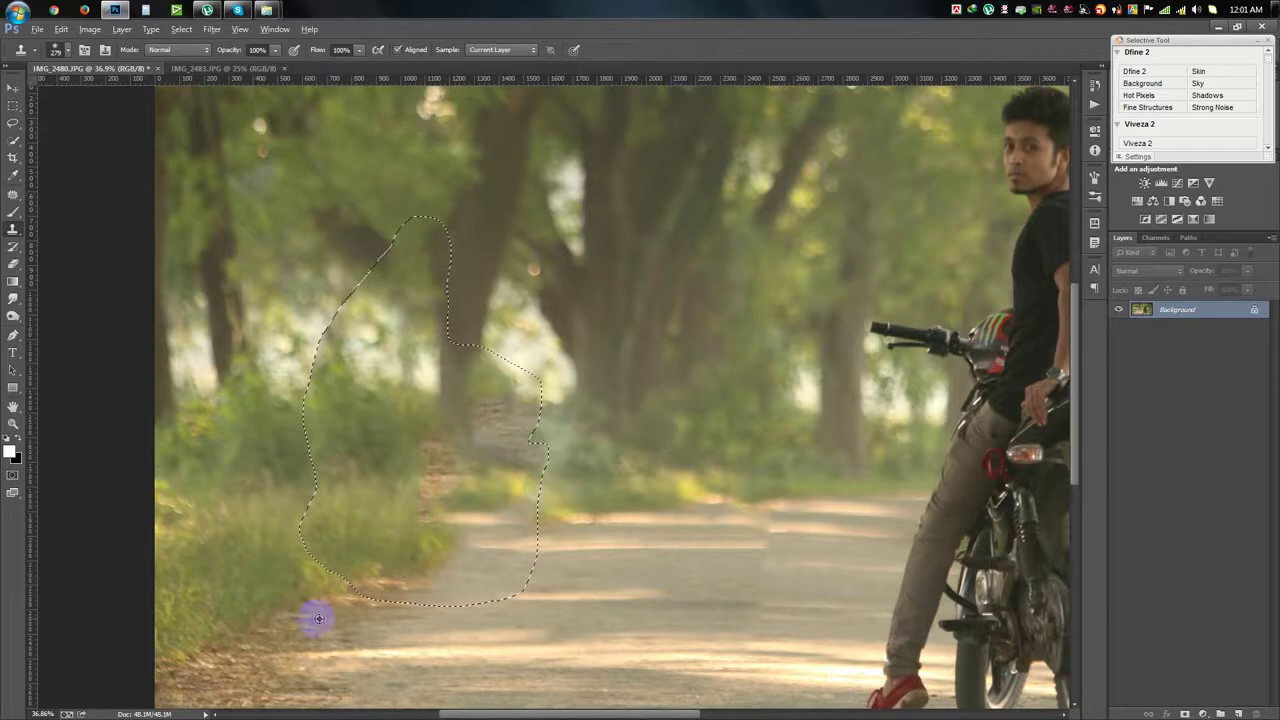
drag(441, 545, 505, 515)
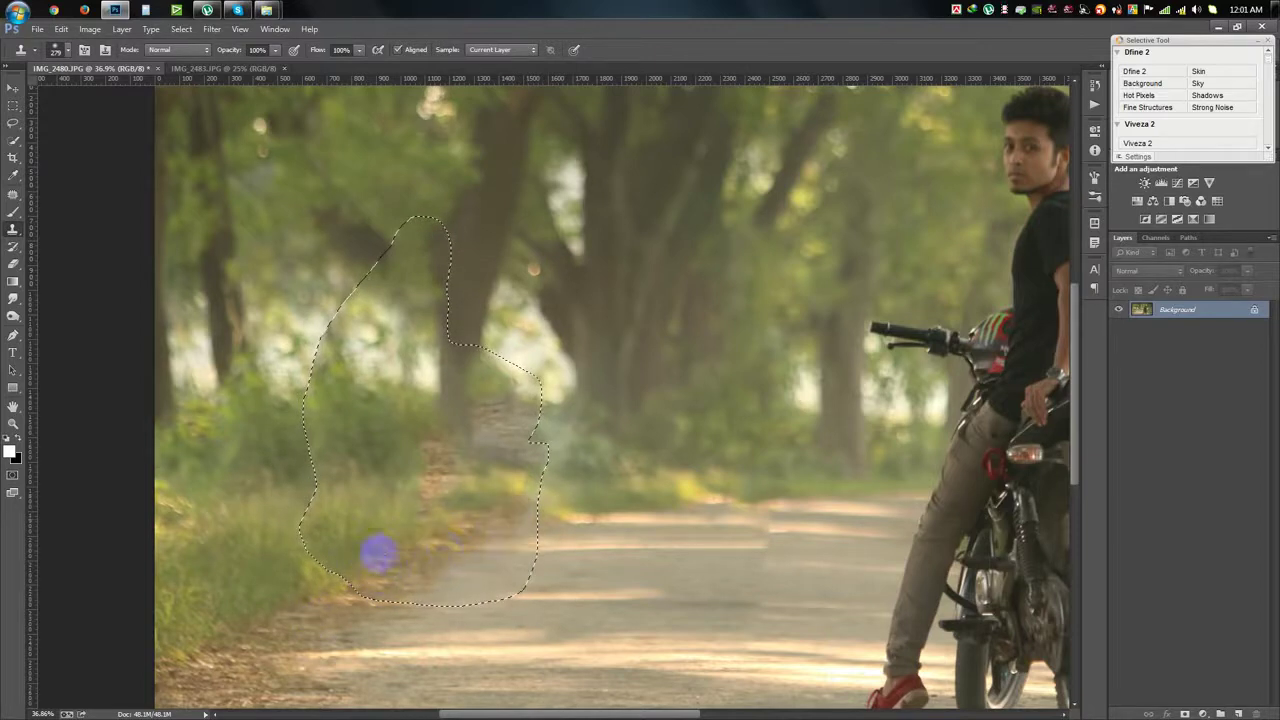
mouse_move(549, 529)
mouse_down()
mouse_move(567, 505)
mouse_move(467, 508)
mouse_move(485, 518)
mouse_up()
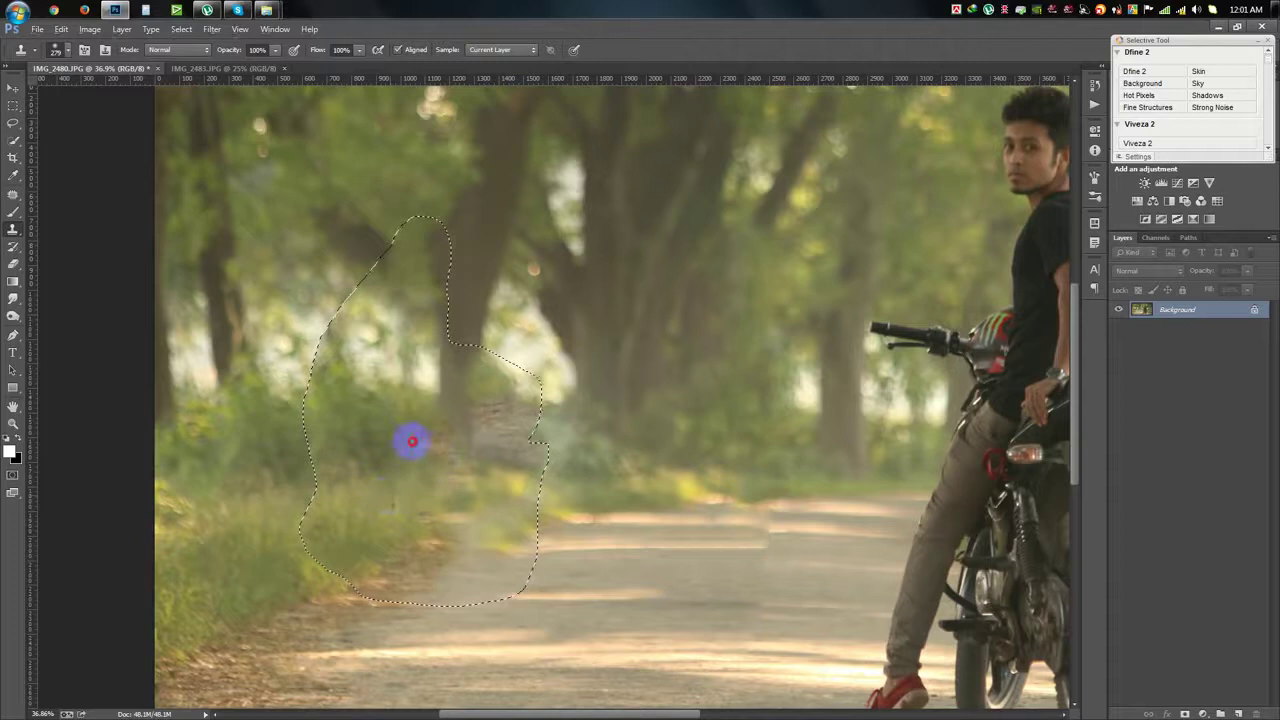
drag(411, 440, 434, 451)
mouse_move(439, 517)
mouse_down()
mouse_move(403, 477)
mouse_move(457, 429)
mouse_move(491, 411)
mouse_move(523, 456)
mouse_up()
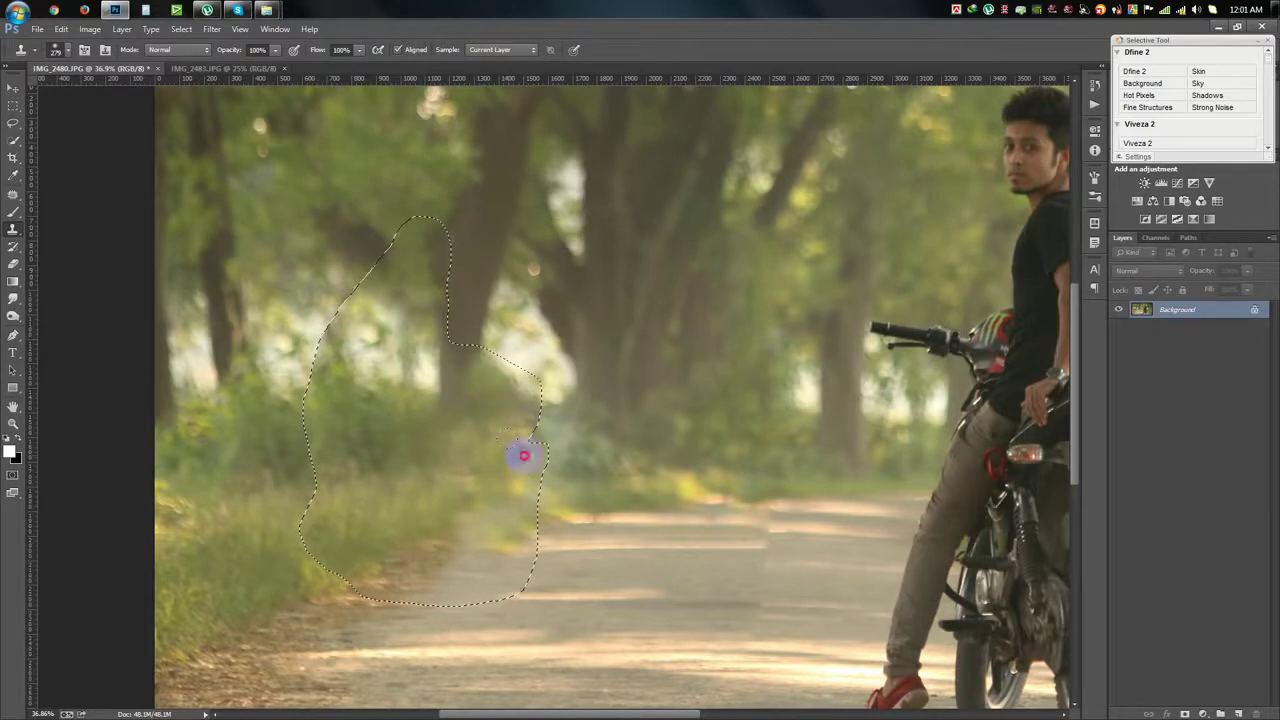
click(400, 425)
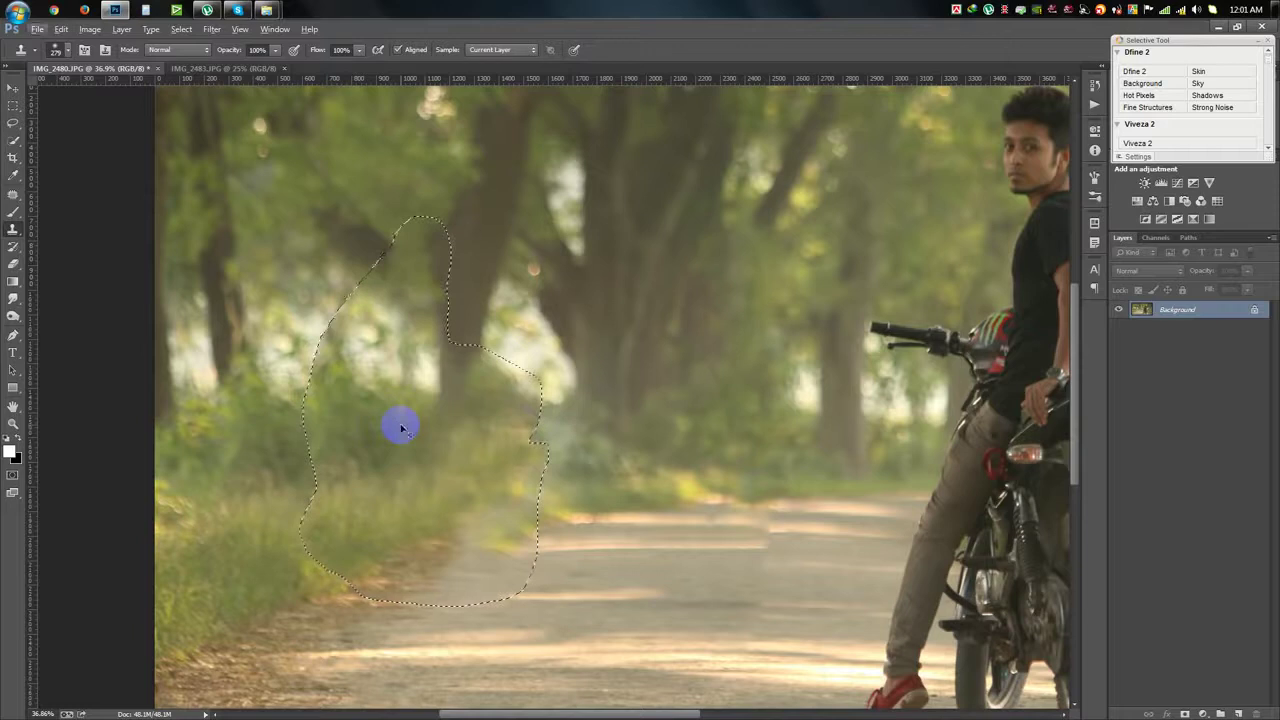
Deselect, then clone over the yellow leaf spots and blend the tree line into the grass edge.
key(ctrl+d)
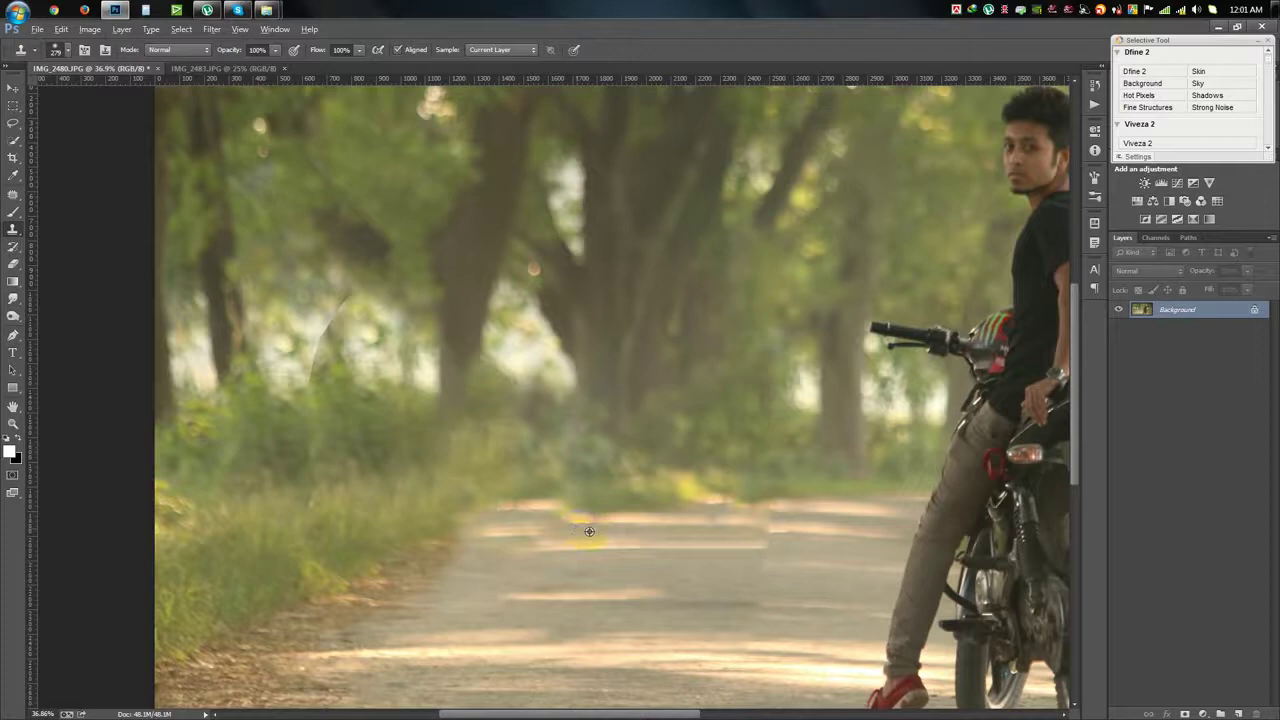
drag(586, 525, 454, 528)
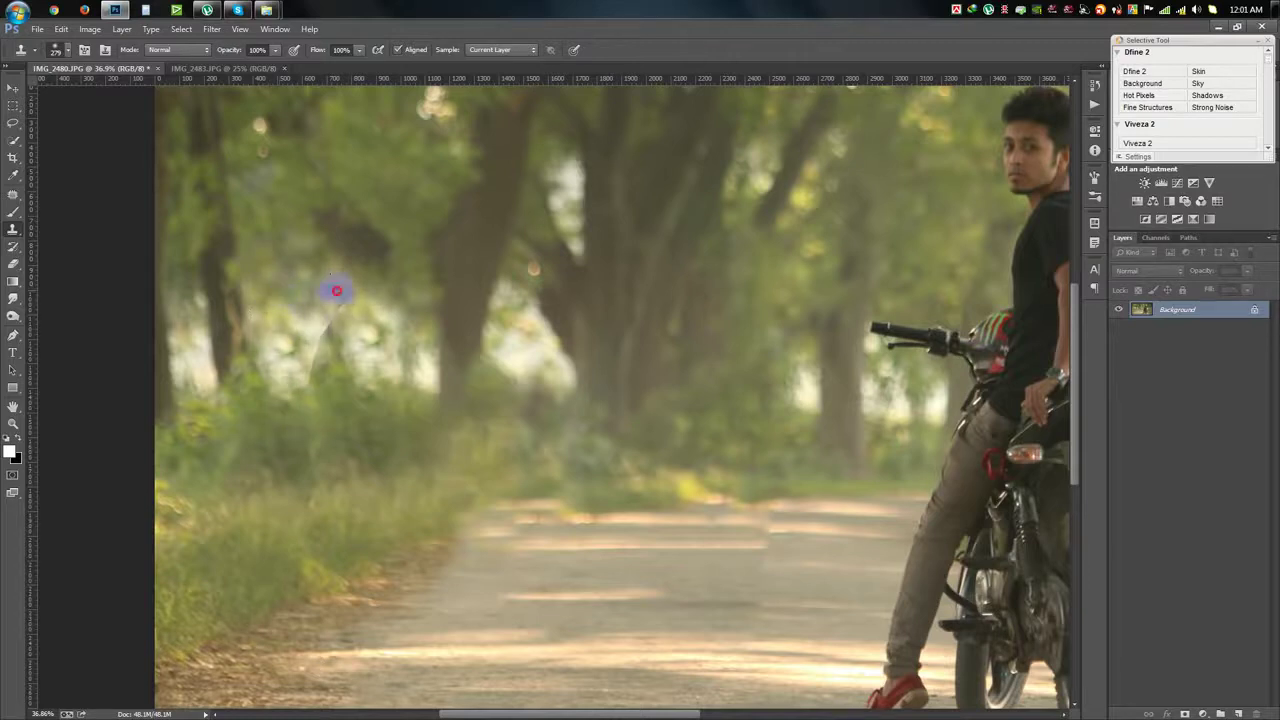
click(310, 368)
mouse_move(310, 368)
mouse_down()
mouse_move(370, 557)
mouse_move(407, 469)
mouse_up()
Clone texture along the left road edge to smooth it.
scroll(407, 469, down, 3)
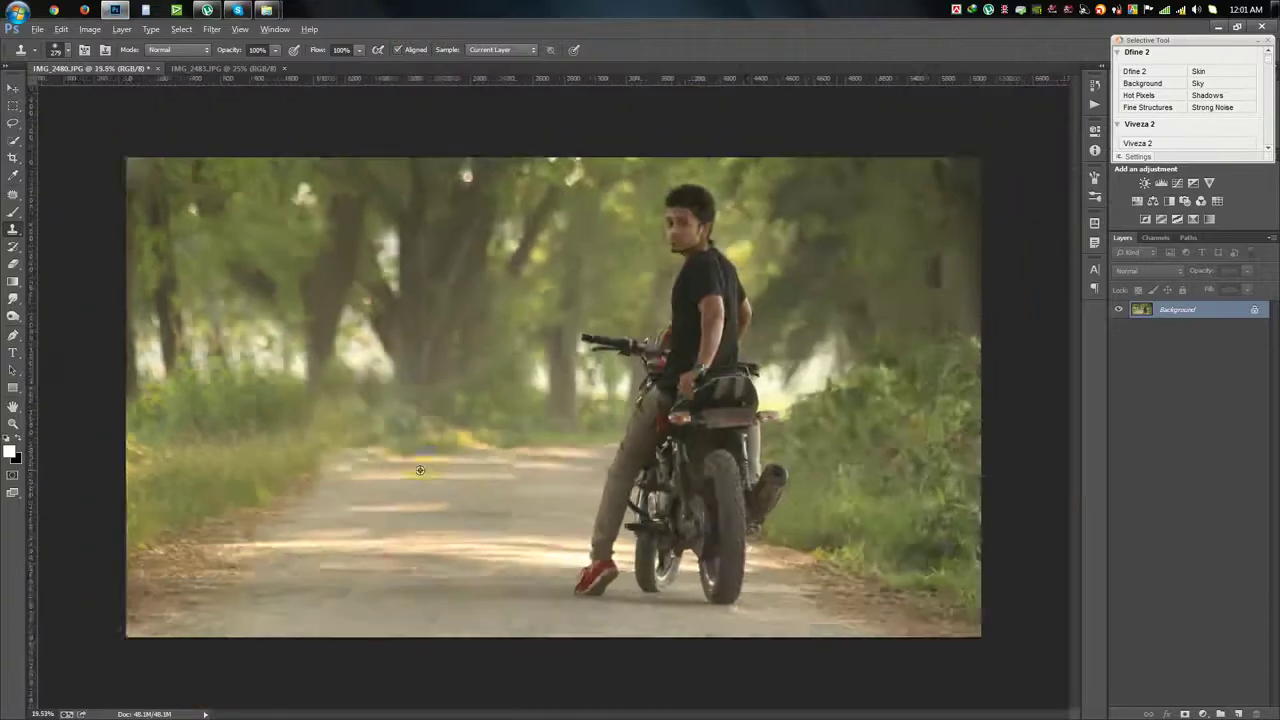
scroll(407, 469, up, 2)
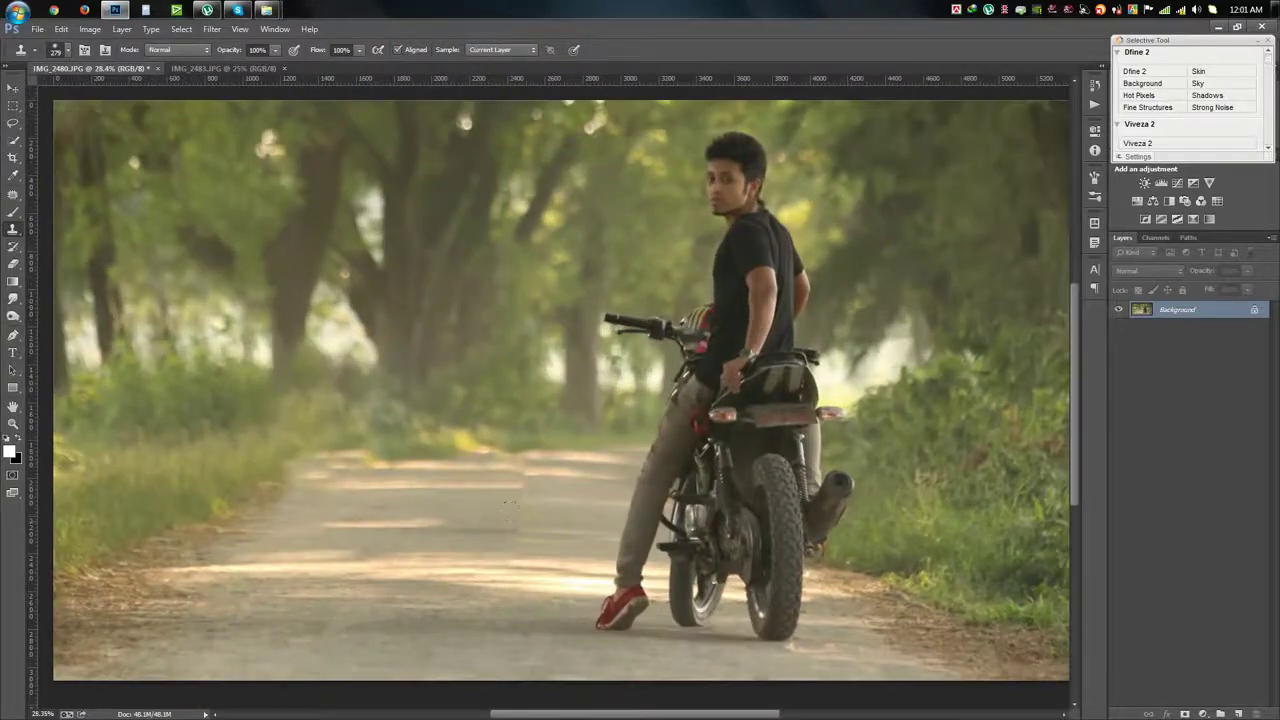
mouse_move(223, 486)
mouse_down()
mouse_move(346, 444)
mouse_move(289, 460)
mouse_up()
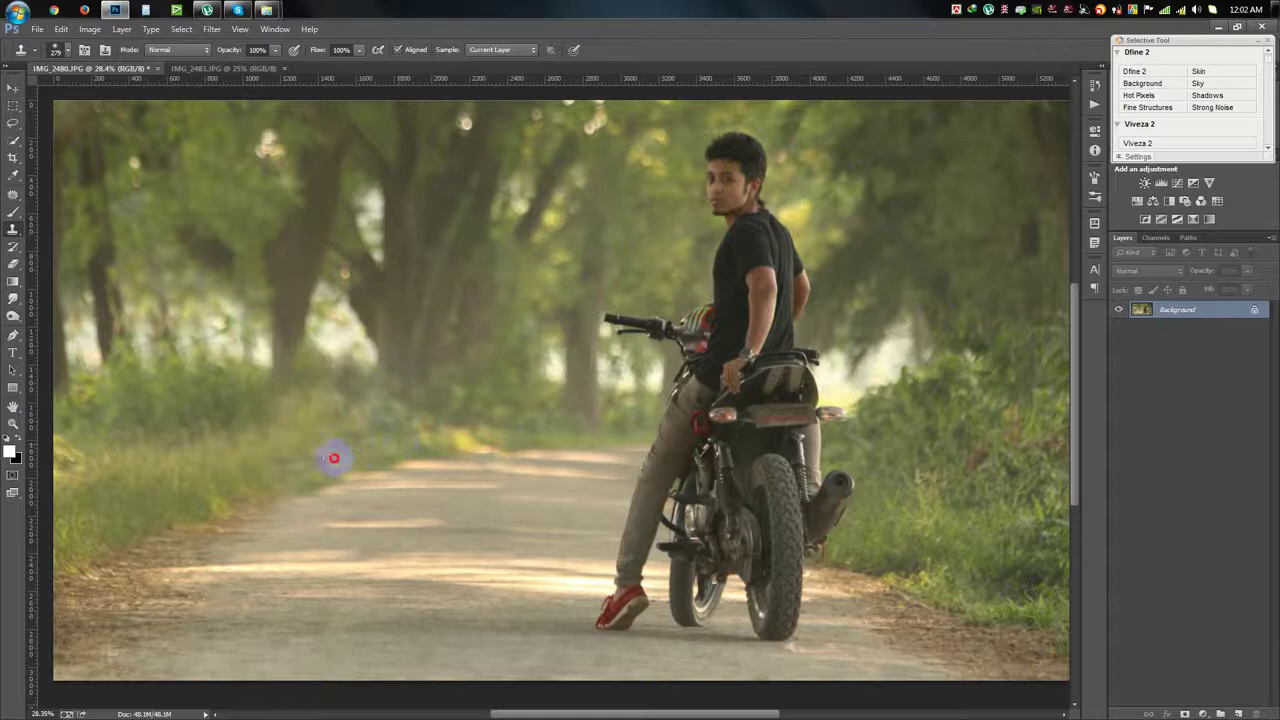
drag(334, 458, 291, 471)
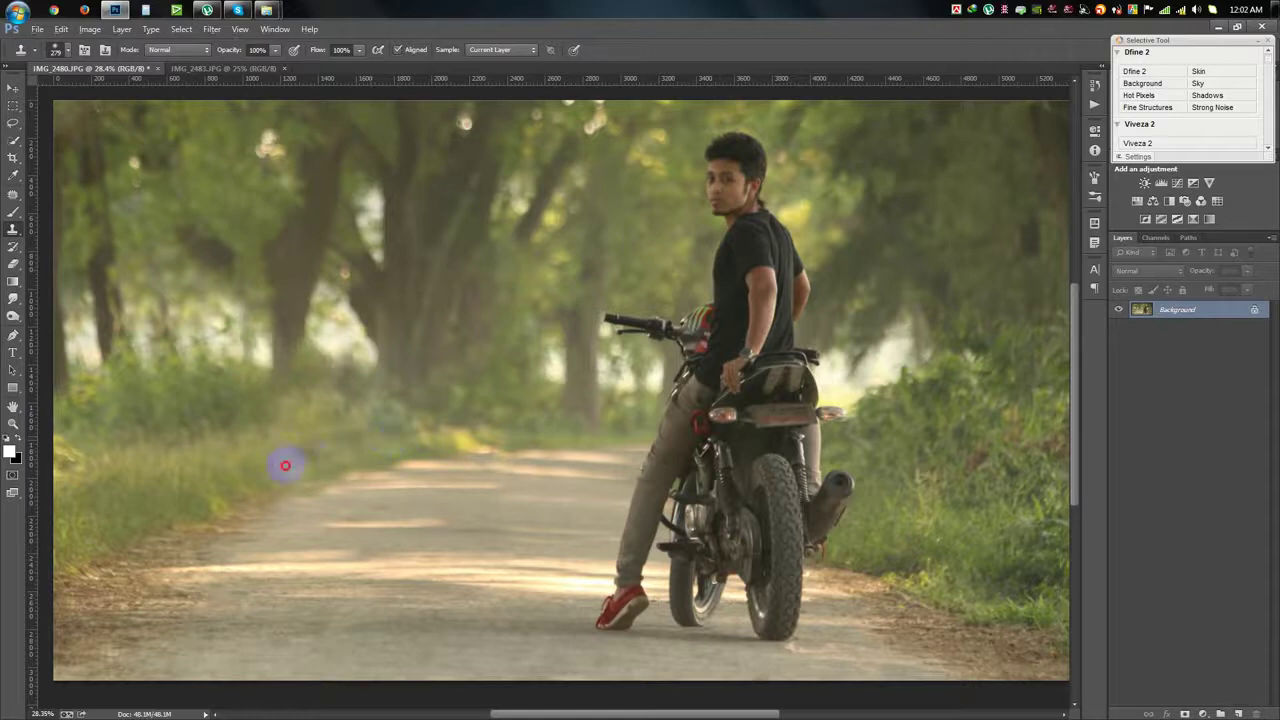
scroll(178, 492, down, 3)
scroll(250, 463, up, 1)
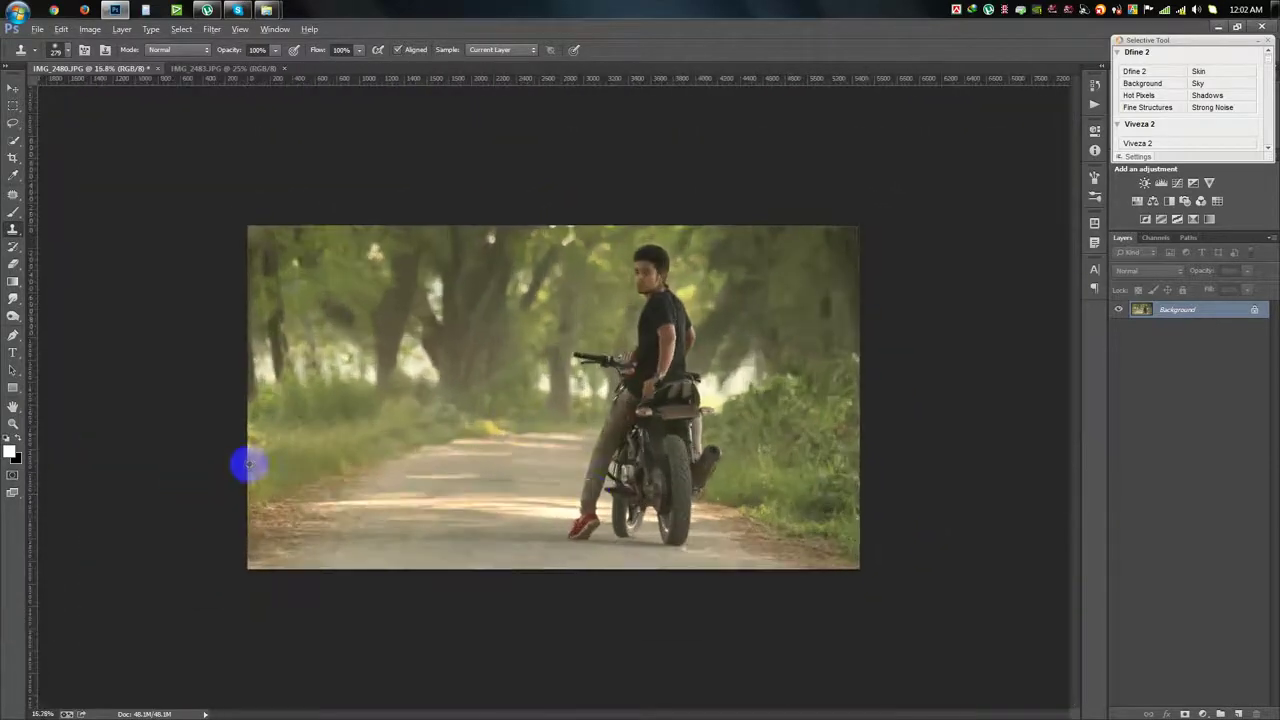
Apply Auto Contrast to give the whole photo a darker, higher-contrast tone.
click(13, 88)
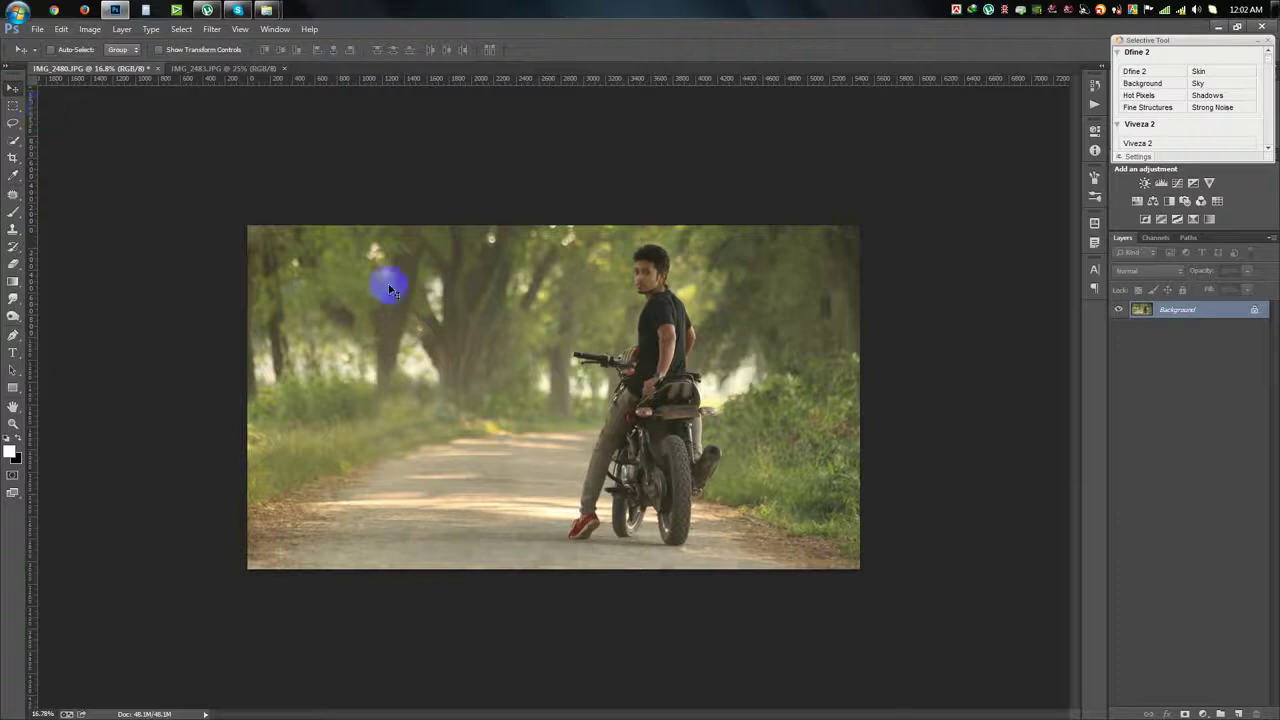
scroll(690, 402, up, 1)
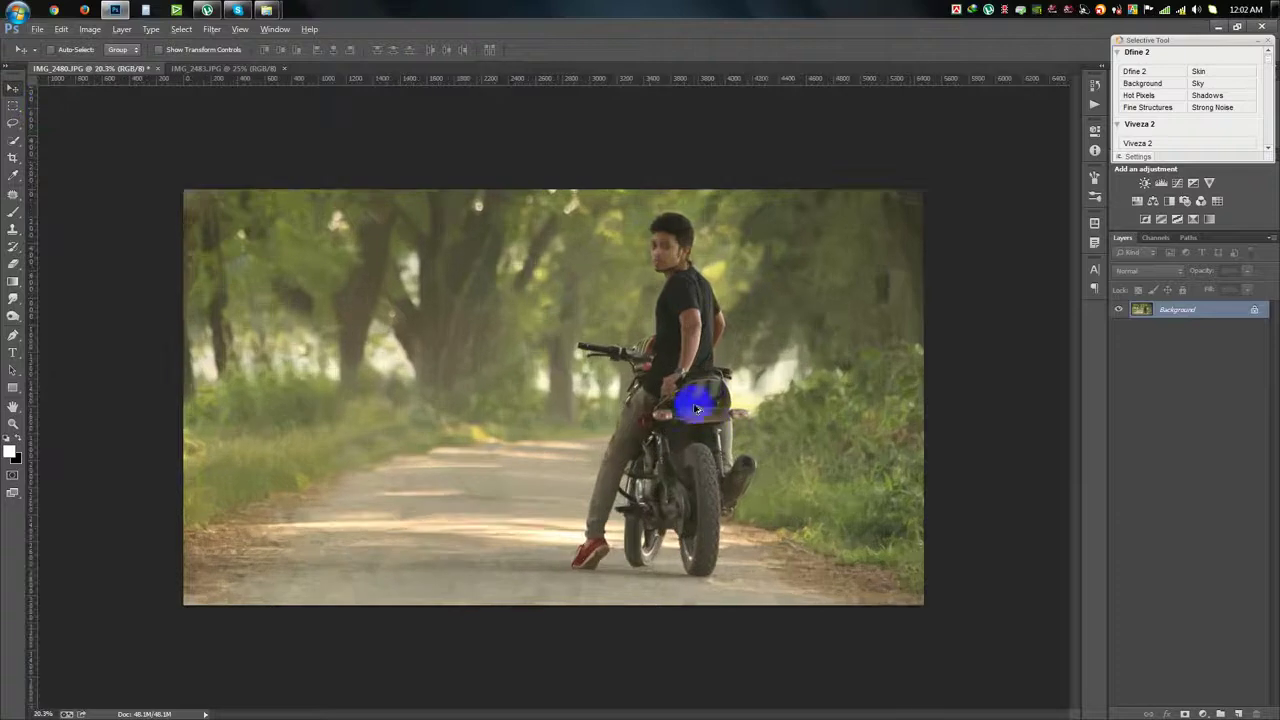
click(88, 29)
click(128, 93)
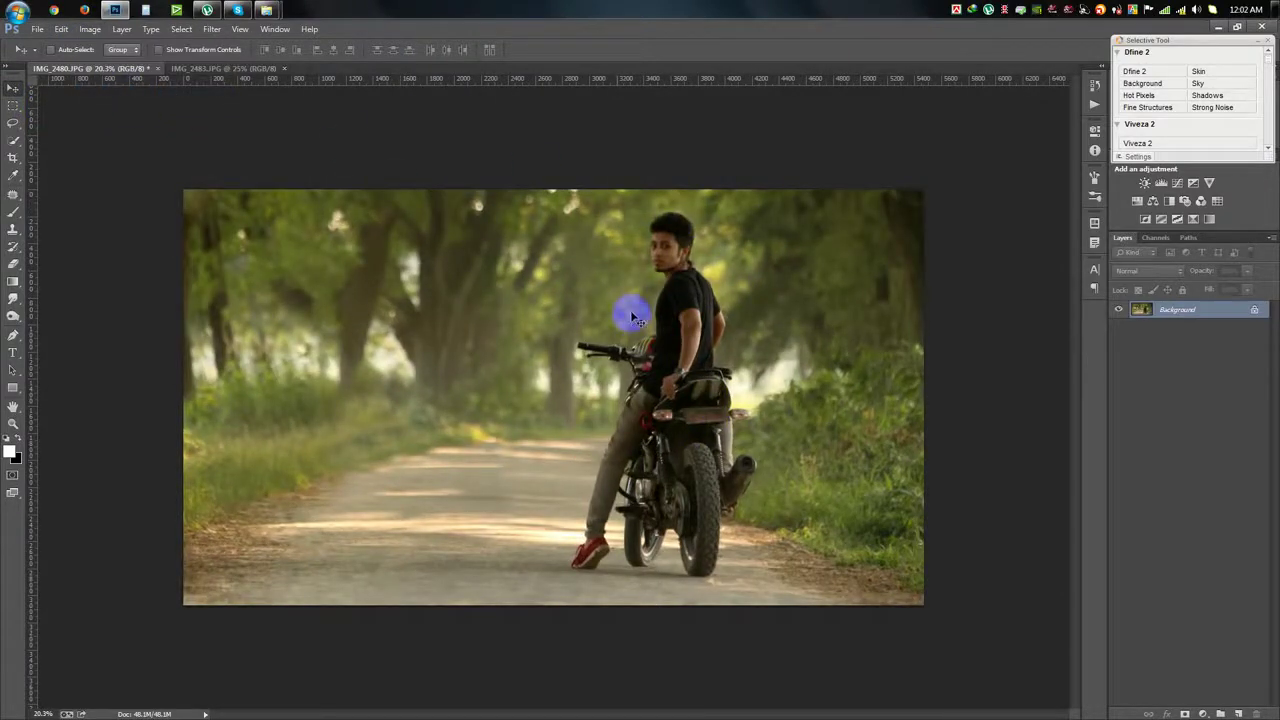
click(214, 29)
In Camera Raw, set Exposure +0.30, Highlights -100, Shadows +79, Whites +64, Blacks +22.
click(245, 102)
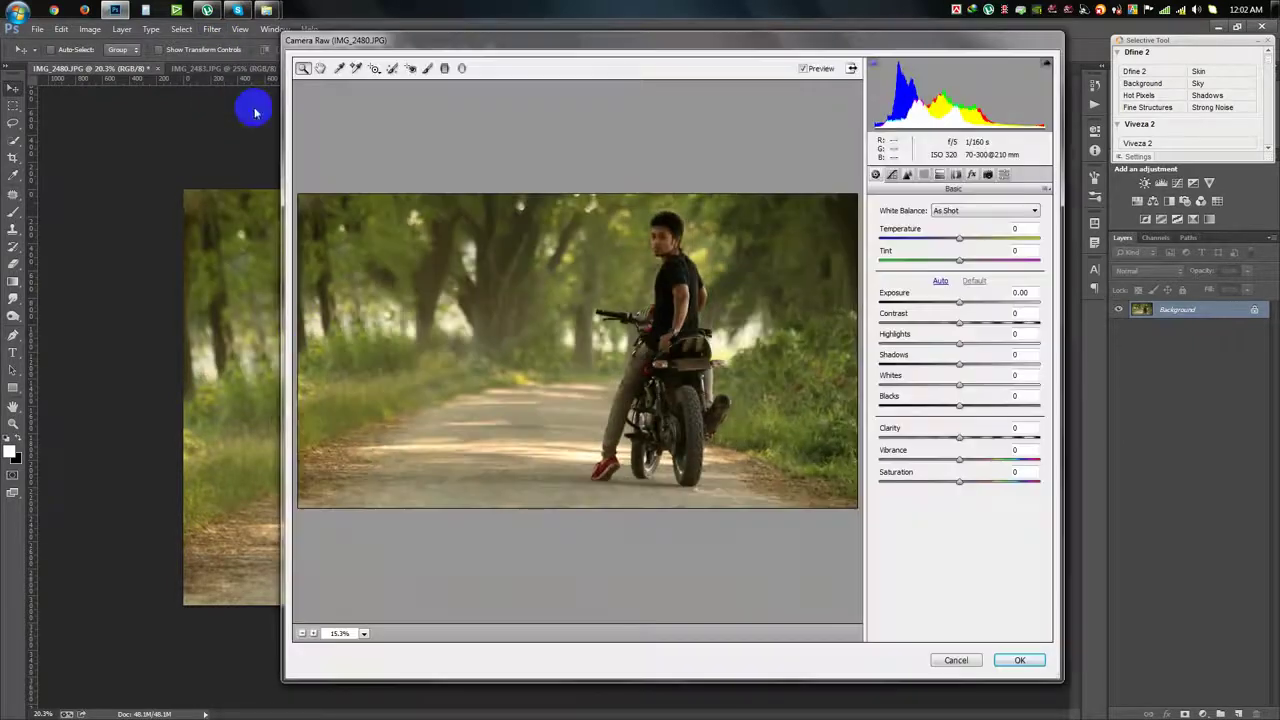
drag(285, 410, 95, 400)
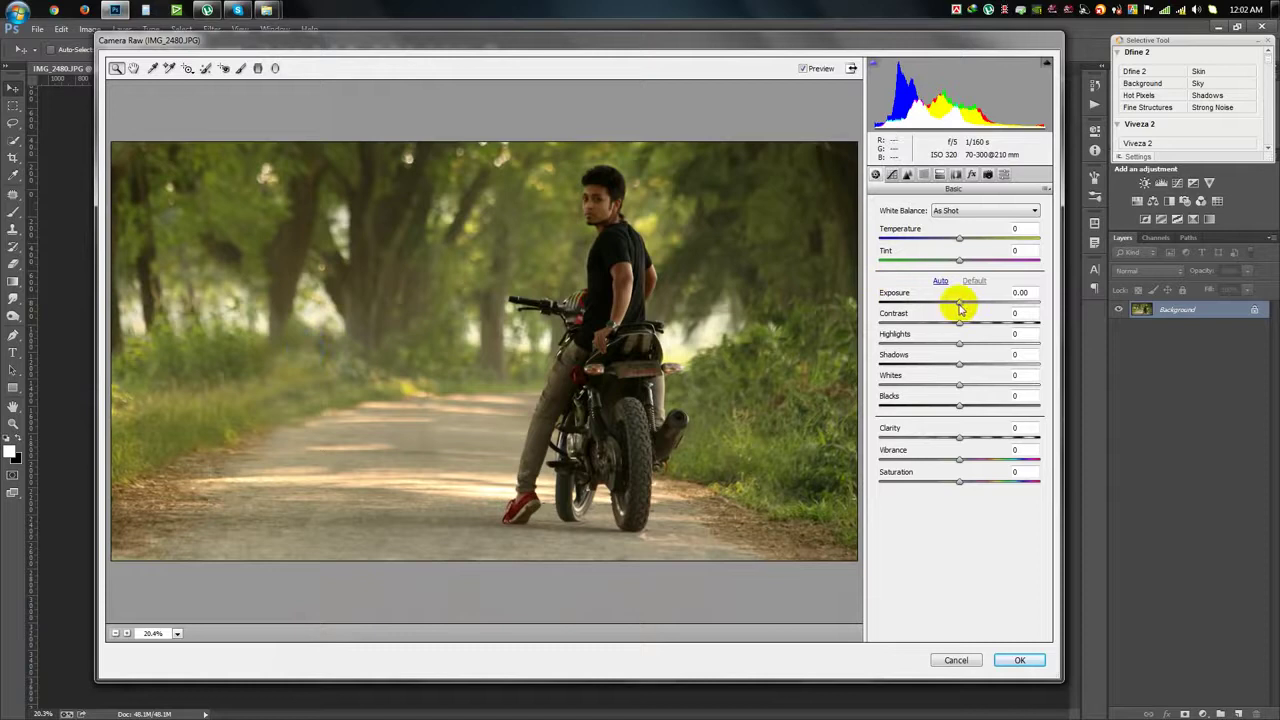
drag(961, 308, 965, 307)
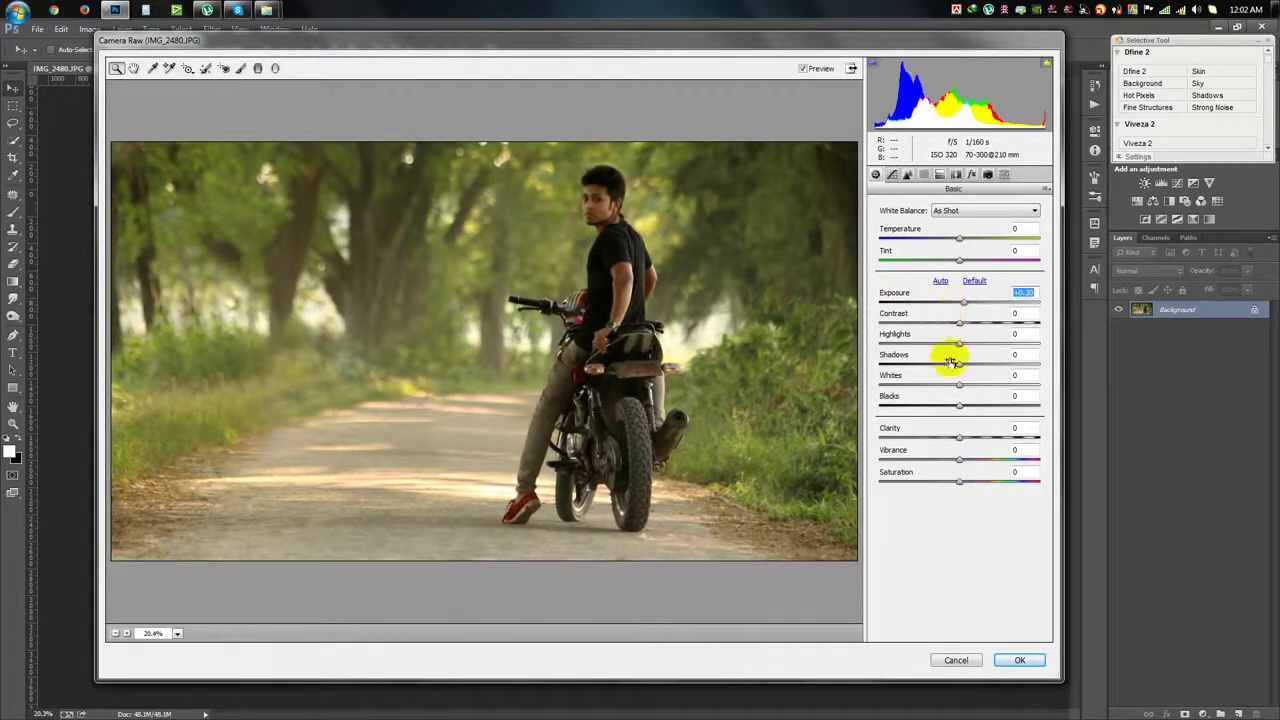
drag(960, 384, 1016, 386)
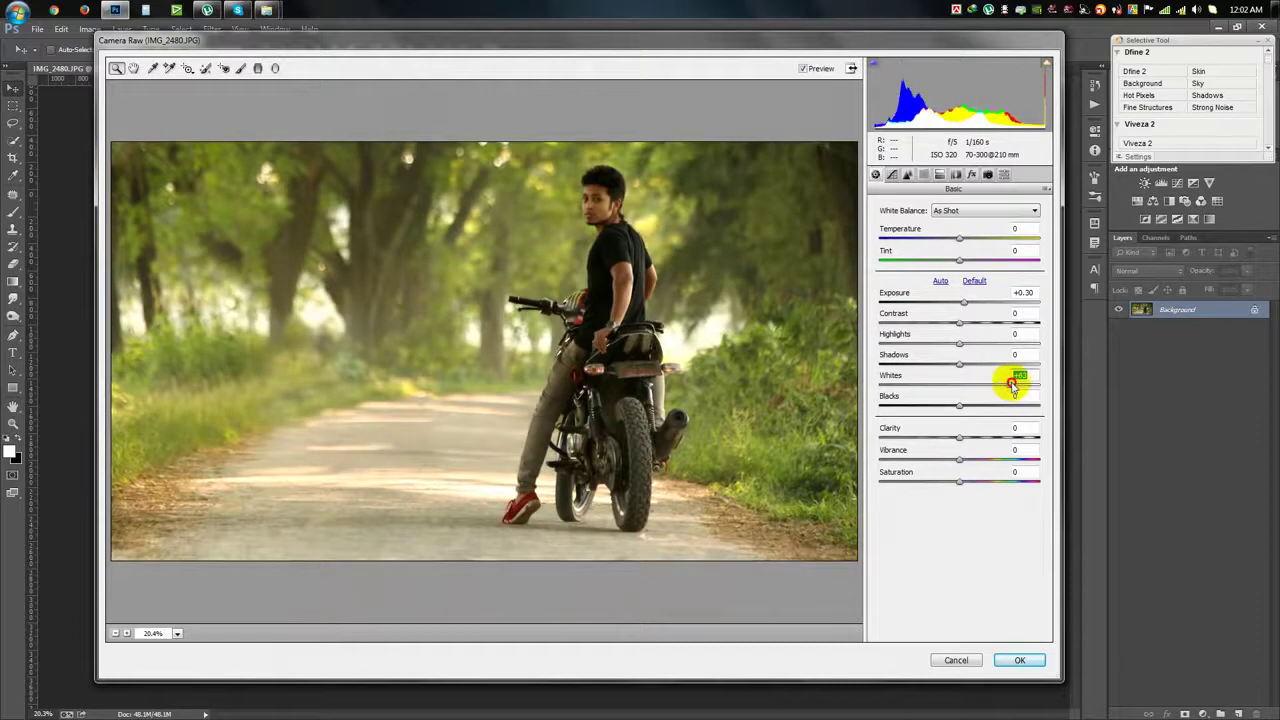
drag(960, 366, 1028, 367)
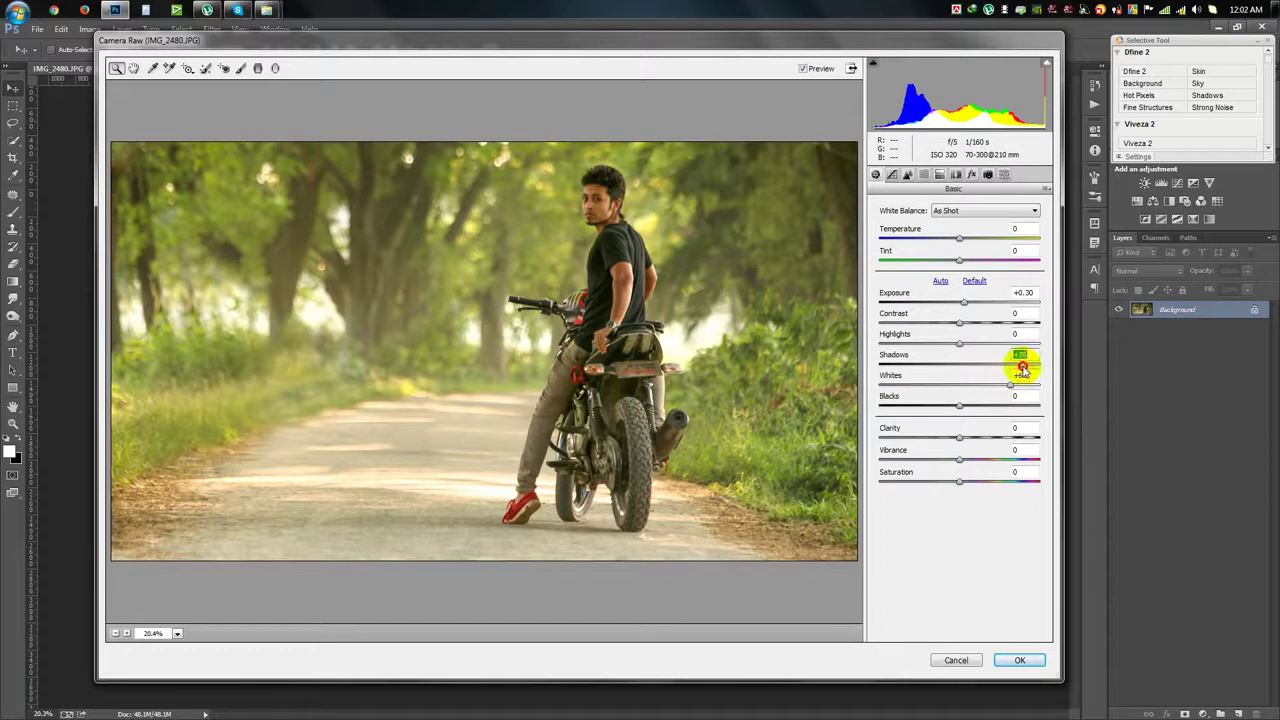
mouse_move(962, 343)
mouse_down()
mouse_move(845, 360)
mouse_move(929, 349)
mouse_move(843, 349)
mouse_up()
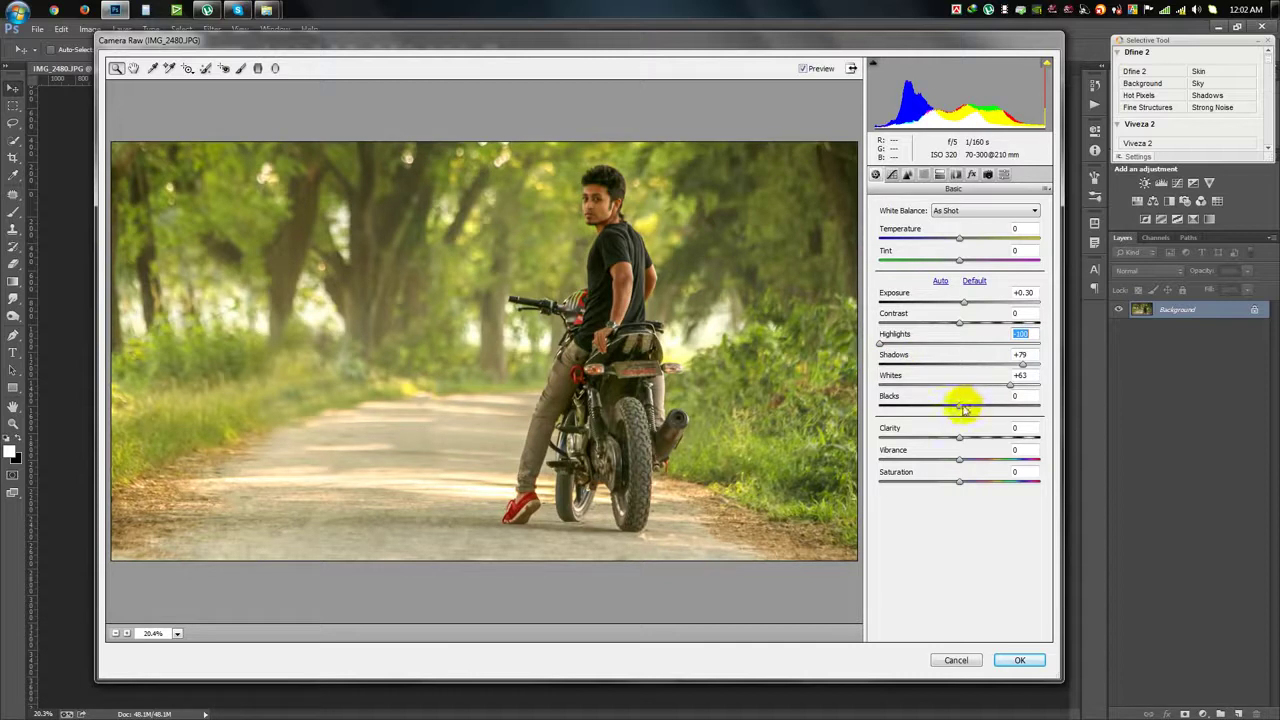
mouse_move(962, 406)
mouse_down()
mouse_move(1026, 386)
mouse_move(1000, 386)
mouse_move(1012, 393)
mouse_up()
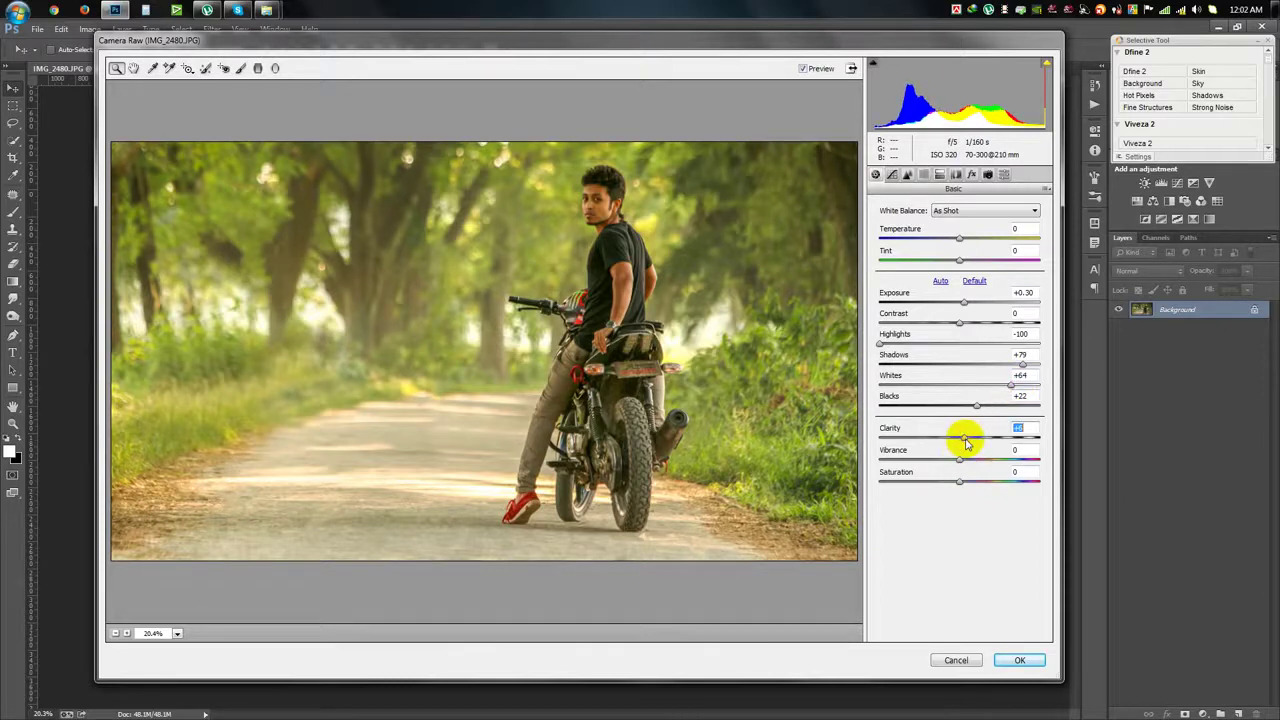
click(891, 174)
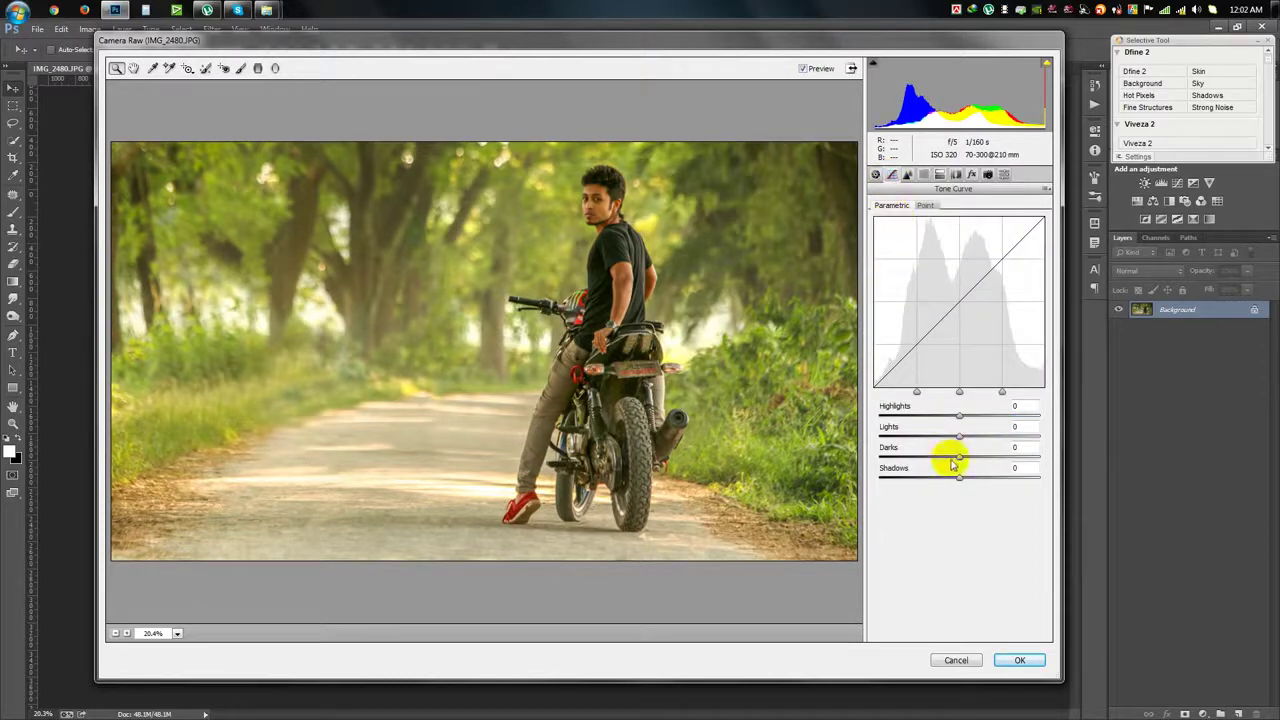
Set the parametric tone curve to Lights +12, Darks +8 and Shadows -13.
drag(960, 457, 949, 481)
mouse_move(959, 437)
mouse_down()
mouse_move(971, 423)
mouse_move(957, 424)
mouse_up()
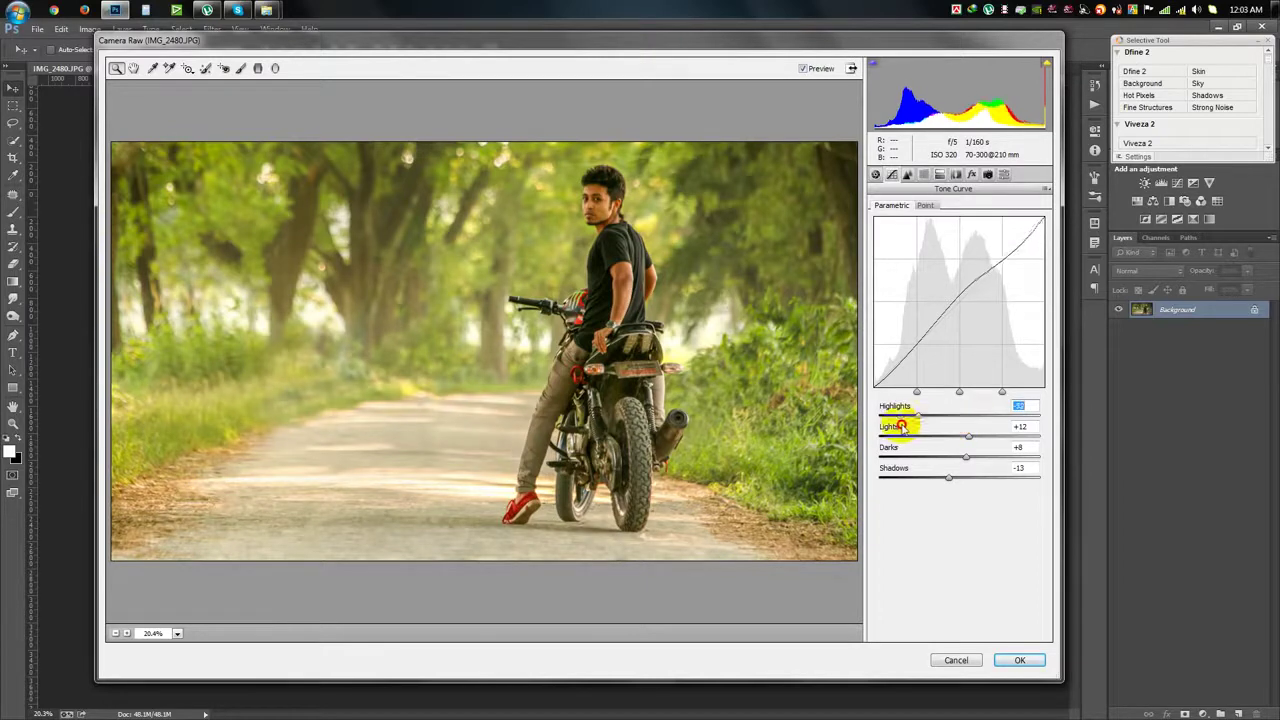
mouse_move(951, 423)
mouse_down()
mouse_move(901, 427)
mouse_move(971, 420)
mouse_move(960, 416)
mouse_up()
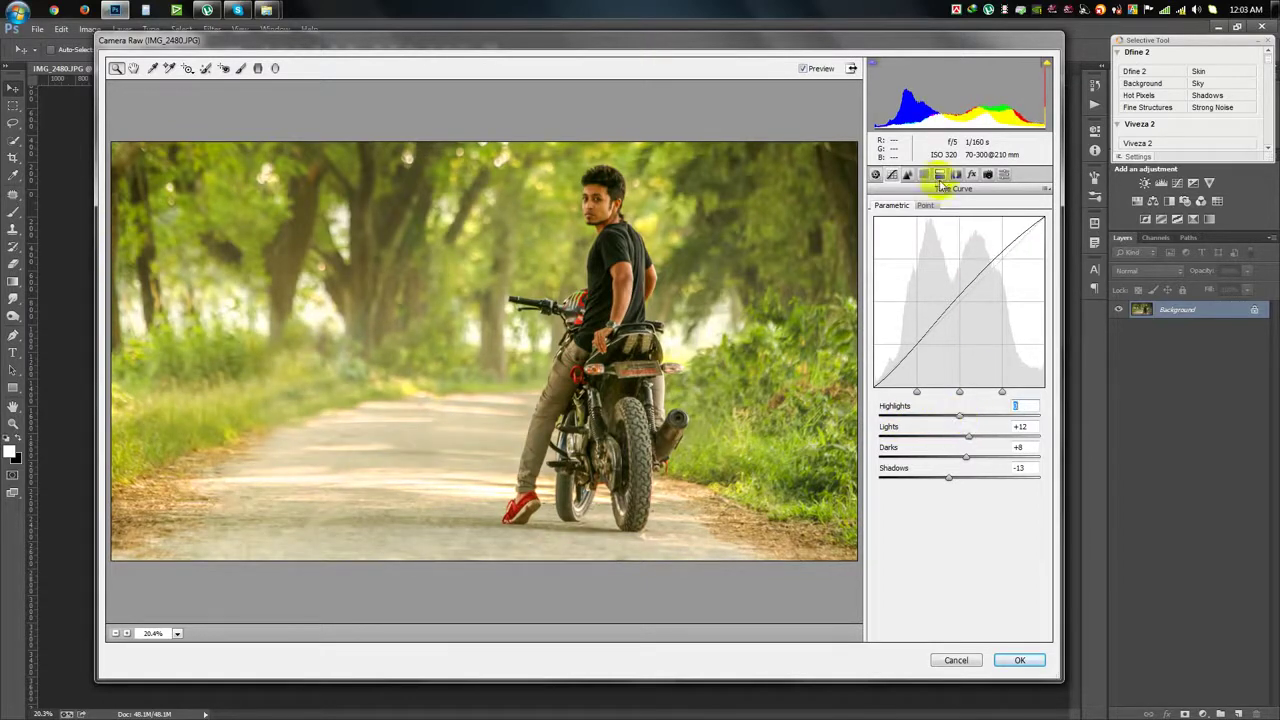
click(907, 175)
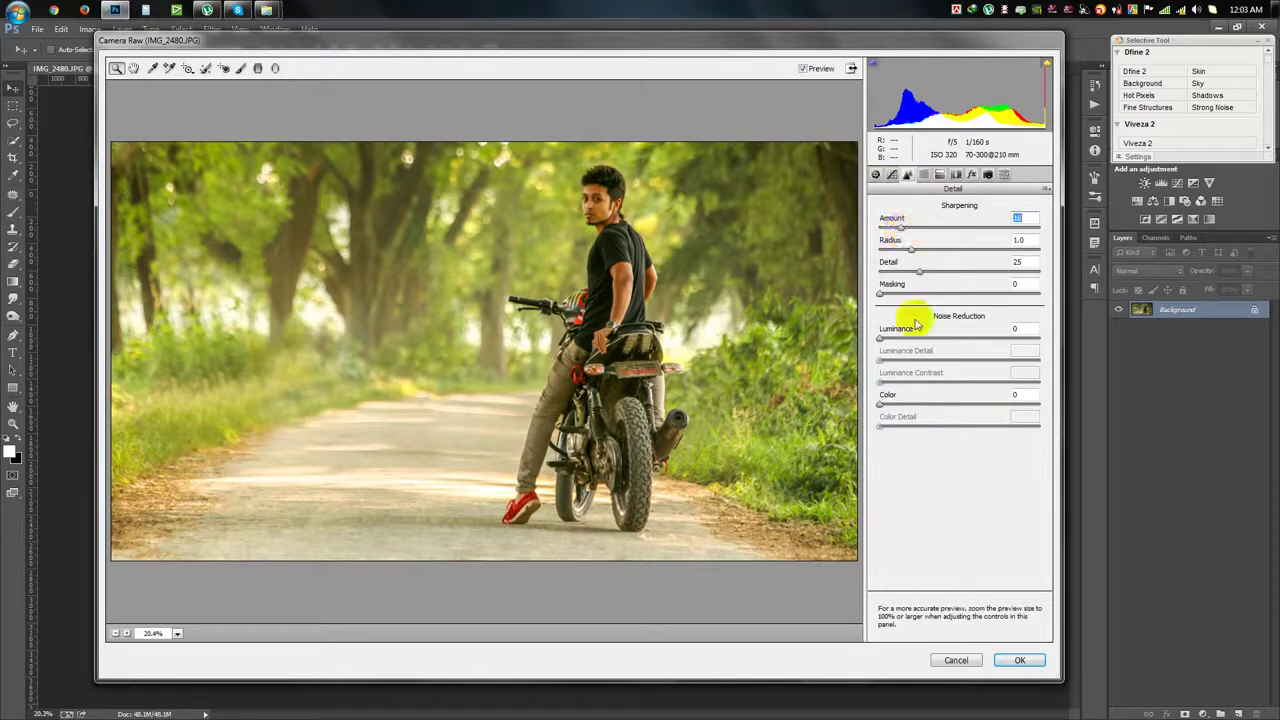
Set sharpening 20 with luminance noise reduction; shift hues Reds -54, Oranges +9, Blues -2, Yellows up.
drag(881, 337, 918, 338)
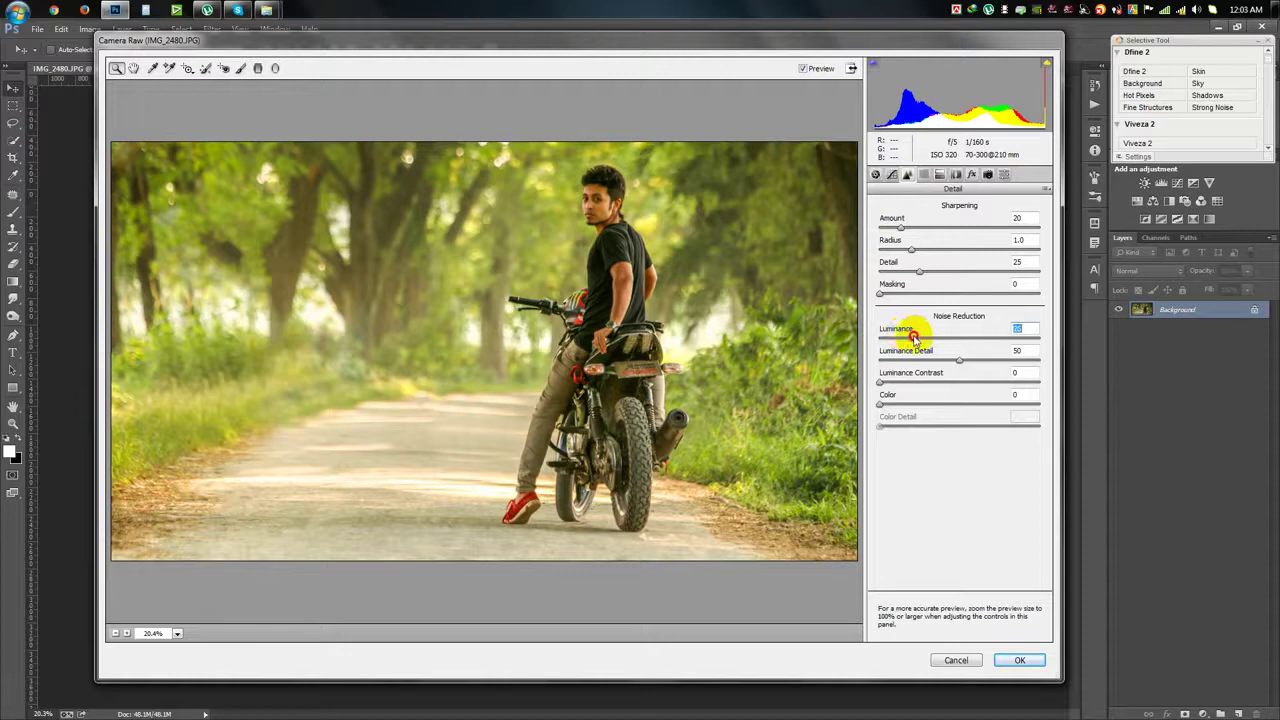
click(923, 174)
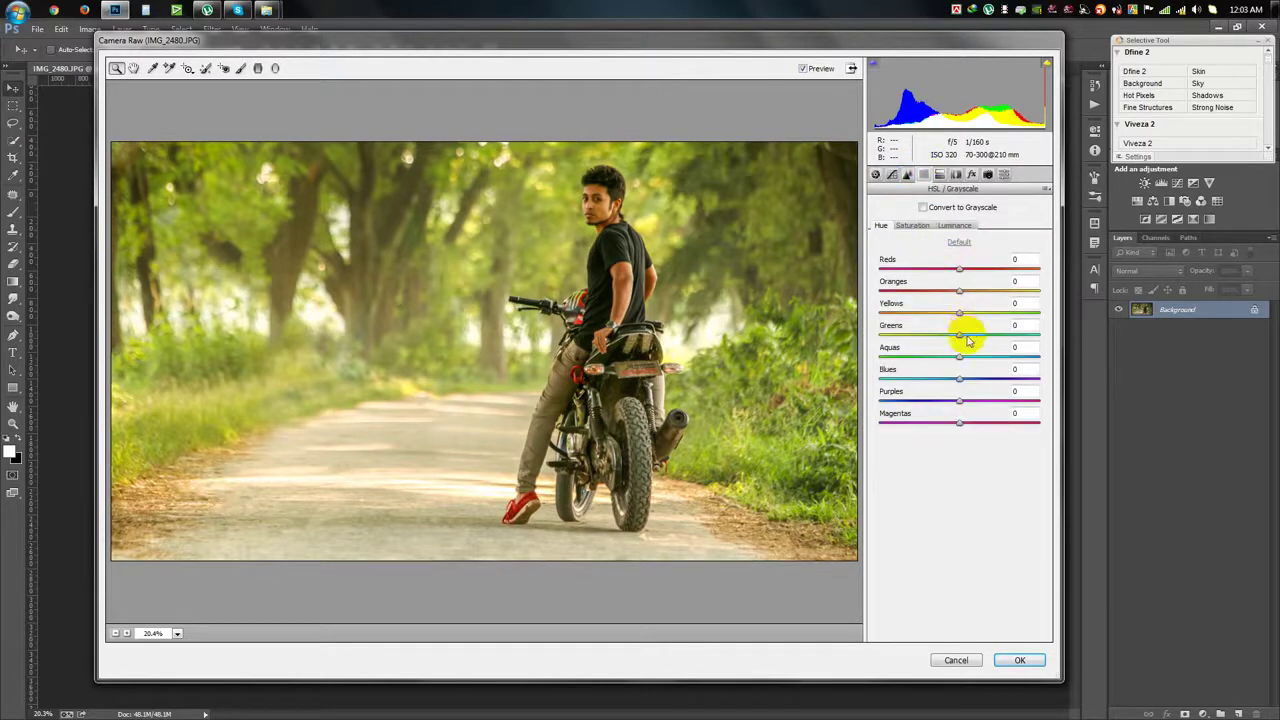
mouse_move(945, 378)
mouse_down()
mouse_move(995, 383)
mouse_move(929, 374)
mouse_move(989, 371)
mouse_move(965, 370)
mouse_up()
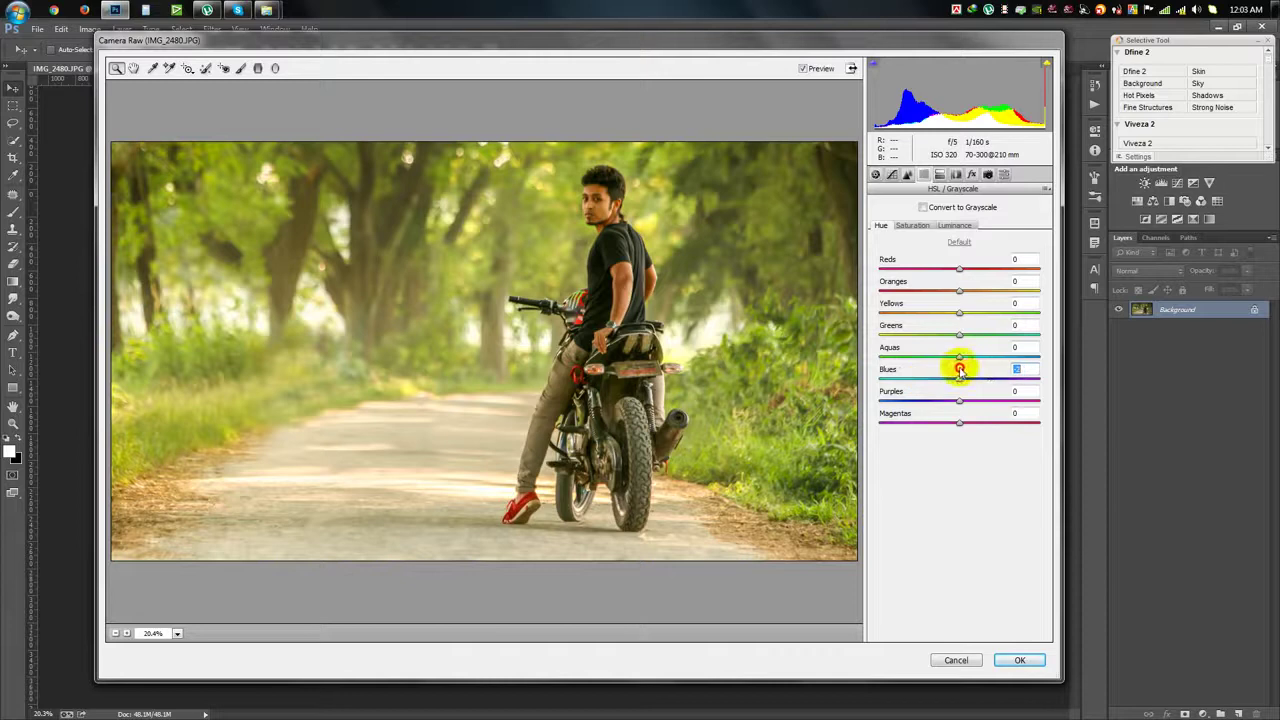
mouse_move(960, 270)
mouse_down()
mouse_move(970, 280)
mouse_move(914, 274)
mouse_move(1000, 277)
mouse_move(907, 288)
mouse_move(969, 295)
mouse_up()
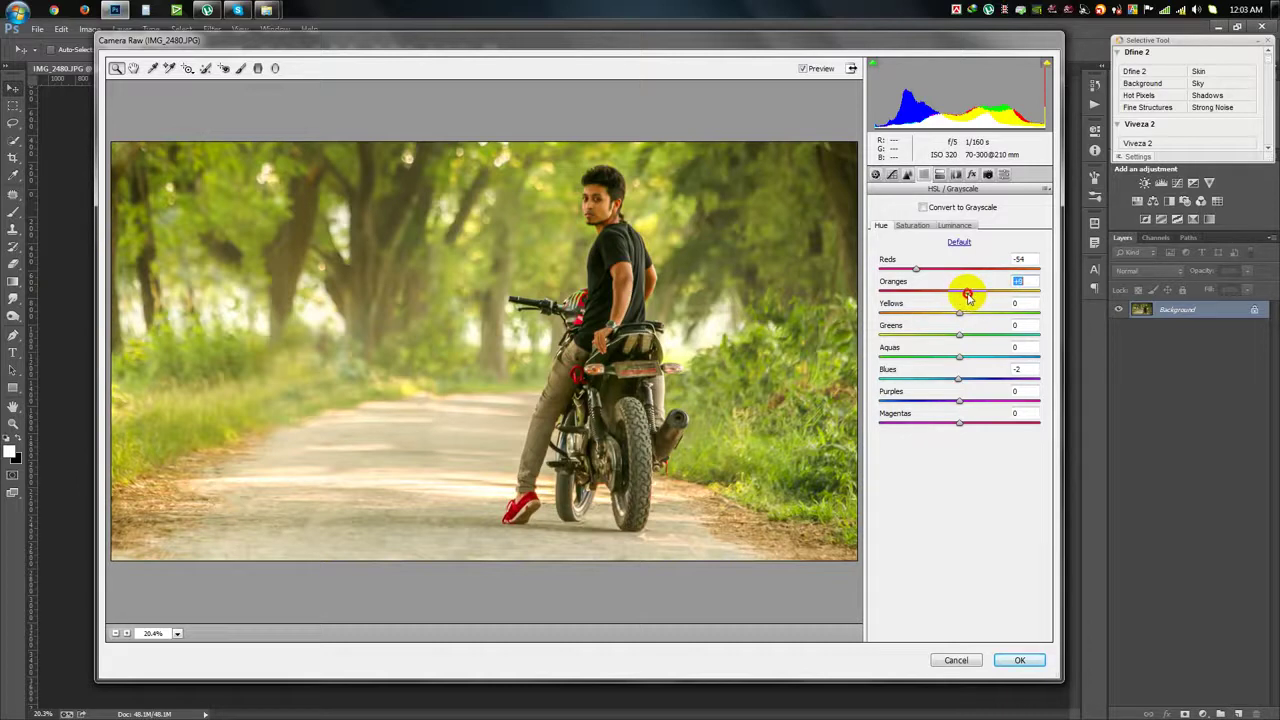
mouse_move(965, 318)
mouse_down()
mouse_move(951, 318)
mouse_move(984, 318)
mouse_move(967, 318)
mouse_up()
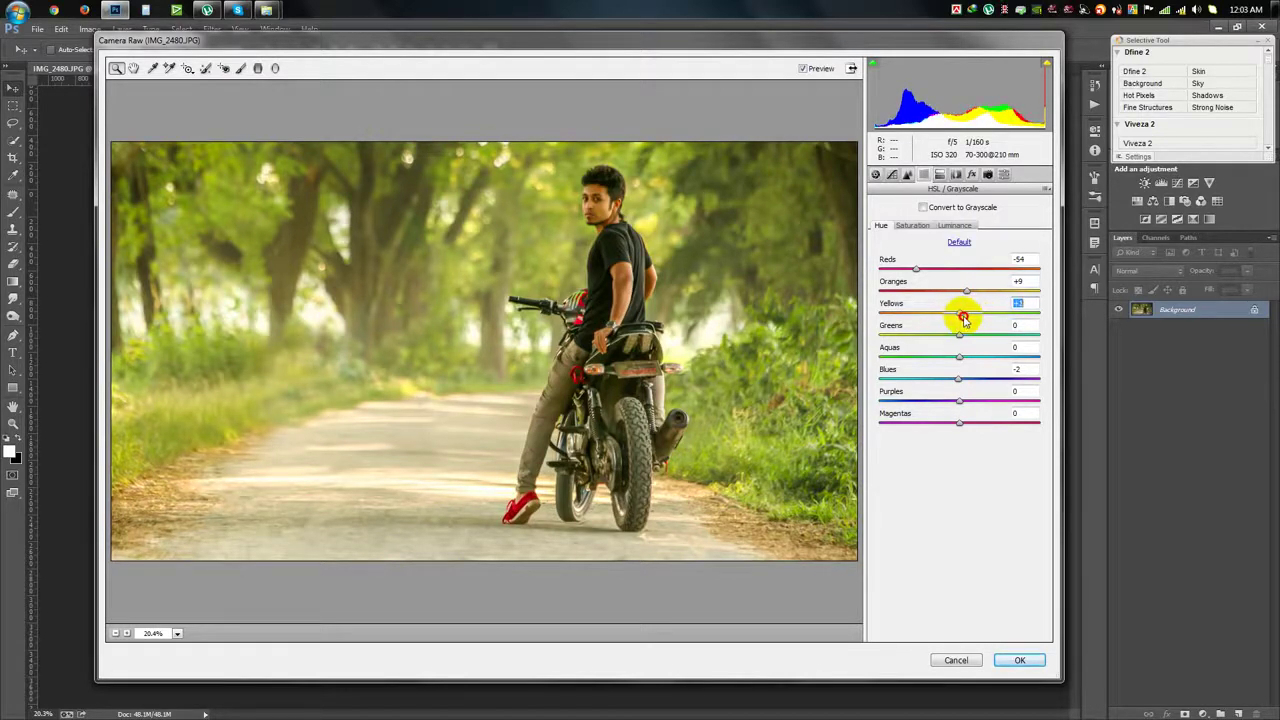
Add a corner-darkening post-crop vignette and apply the Camera Raw edits to the photo.
click(971, 175)
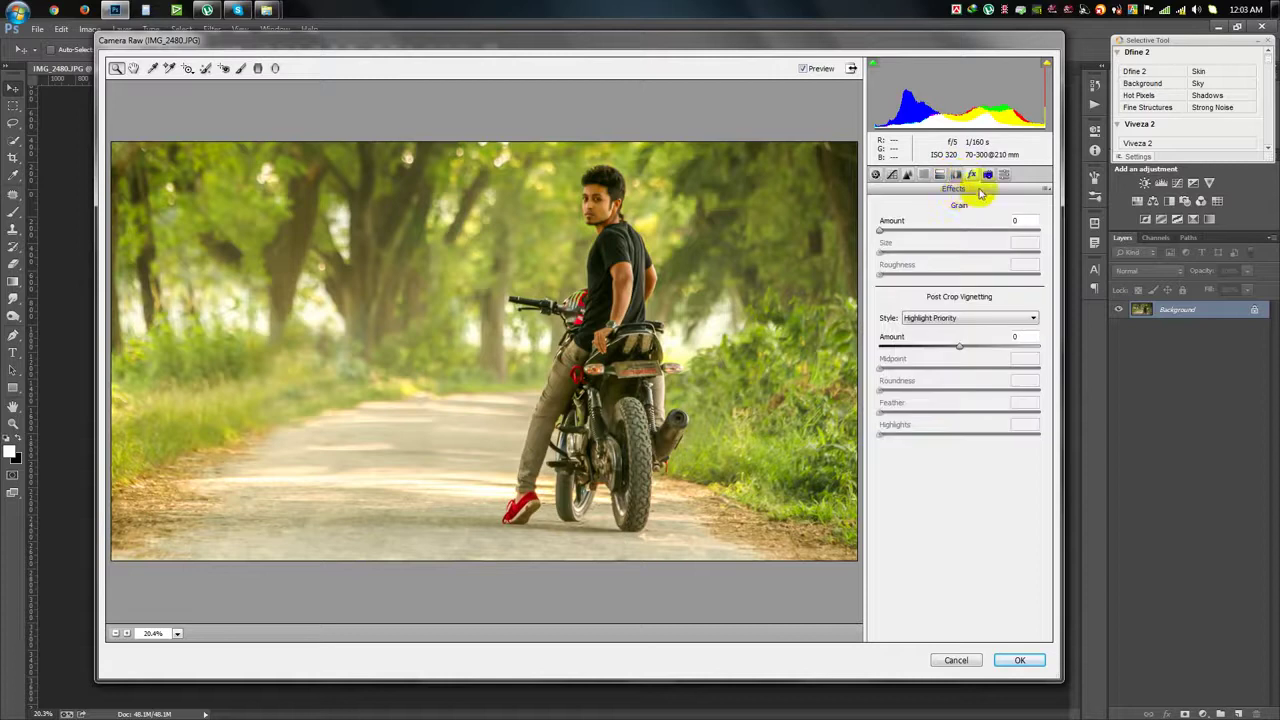
drag(960, 350, 955, 350)
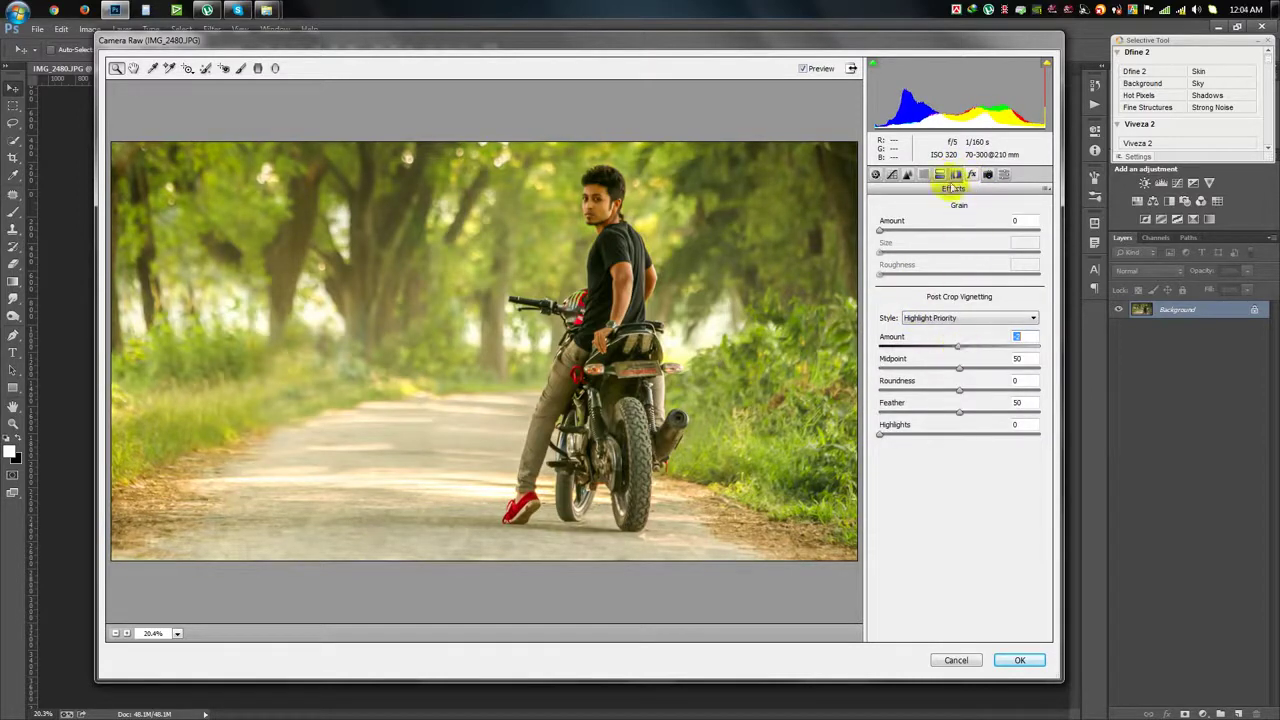
click(1020, 661)
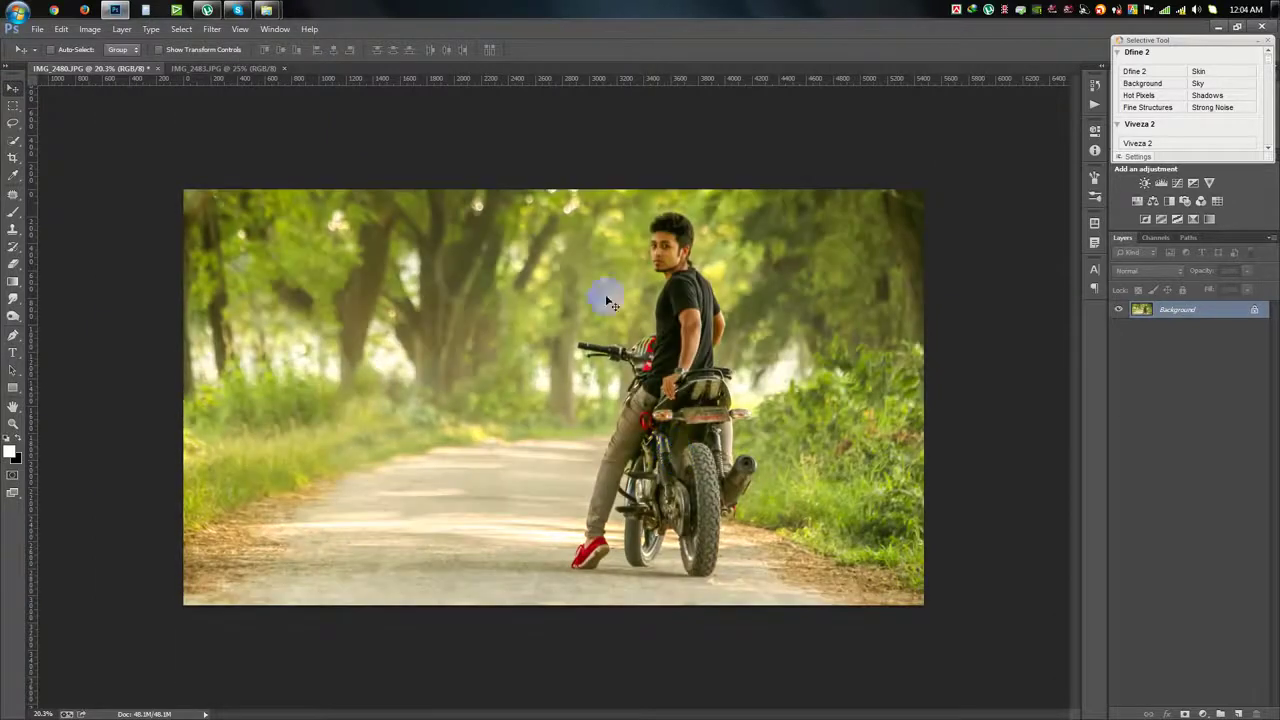
click(212, 29)
Draw a Camera Raw radial filter oval centred on the rider and bike.
click(224, 109)
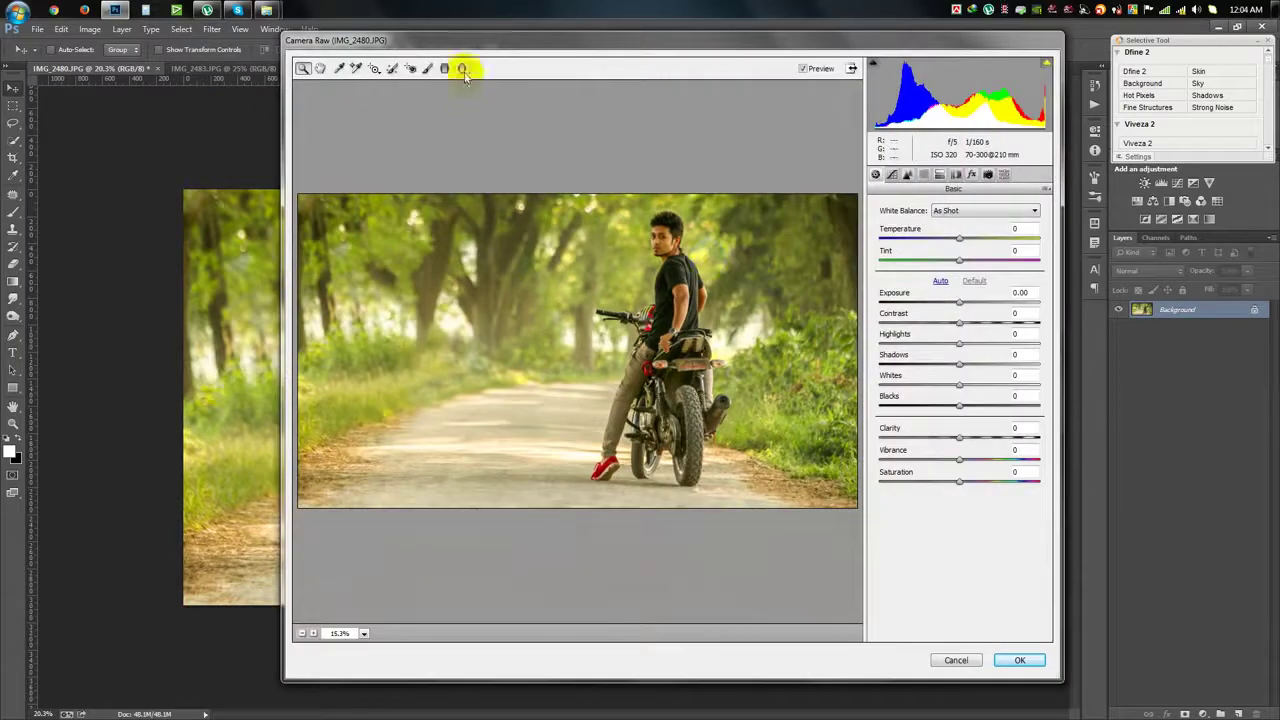
click(462, 68)
drag(668, 290, 720, 366)
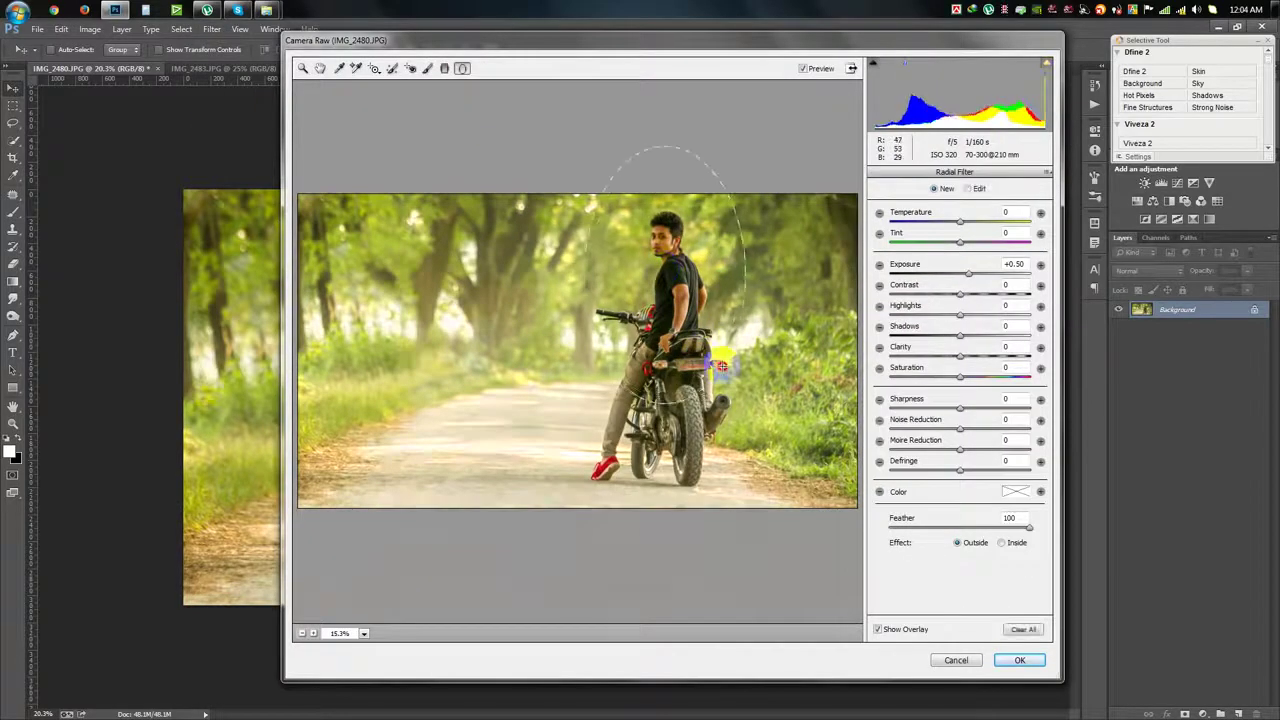
drag(720, 366, 727, 437)
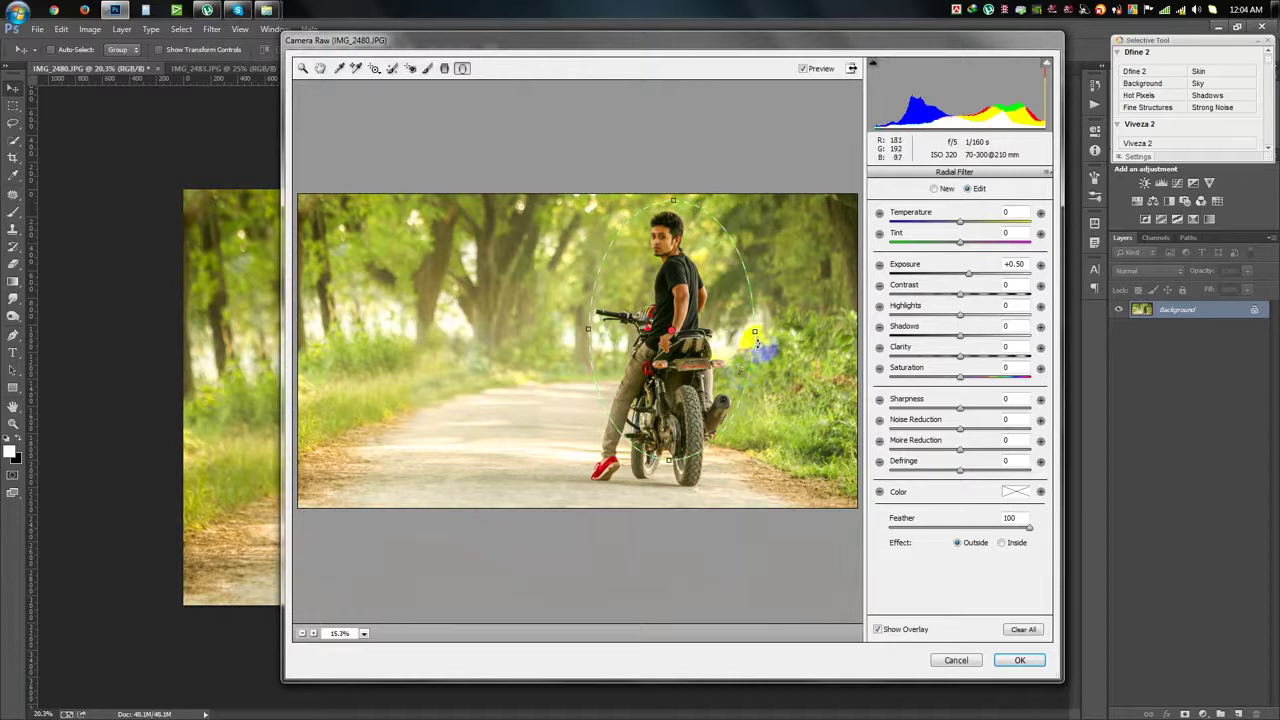
drag(672, 462, 670, 495)
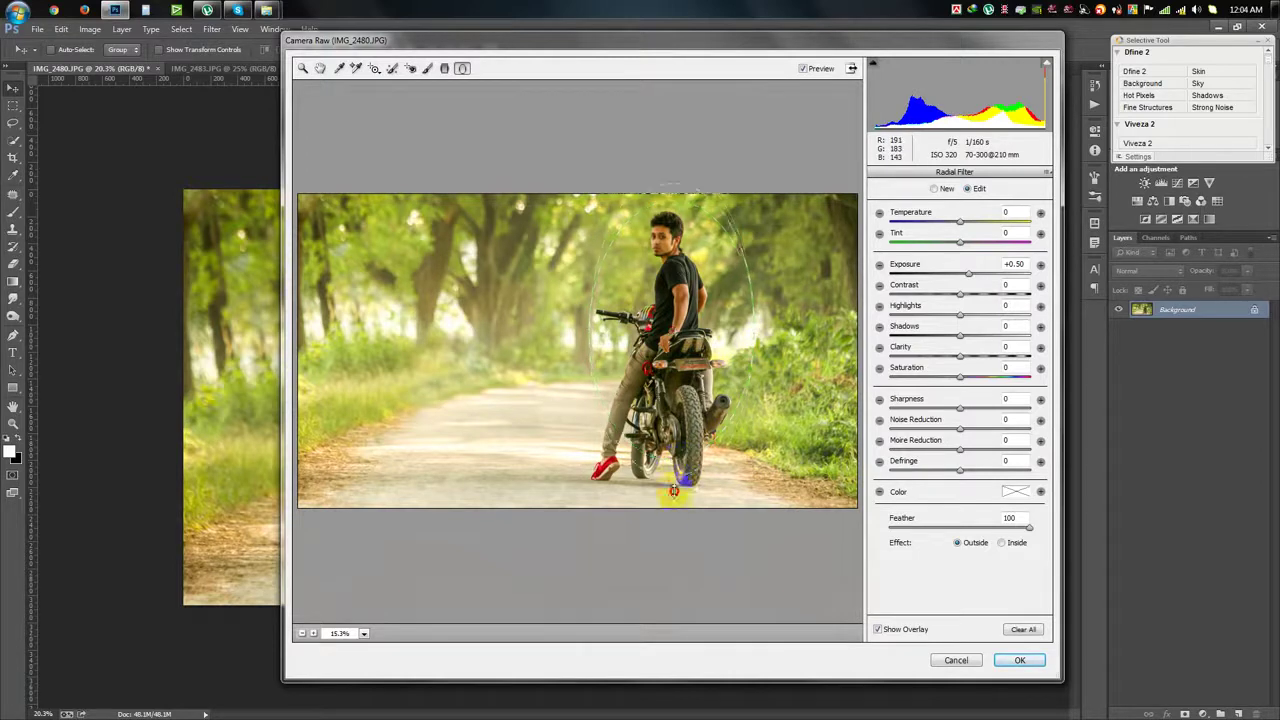
drag(777, 330, 735, 352)
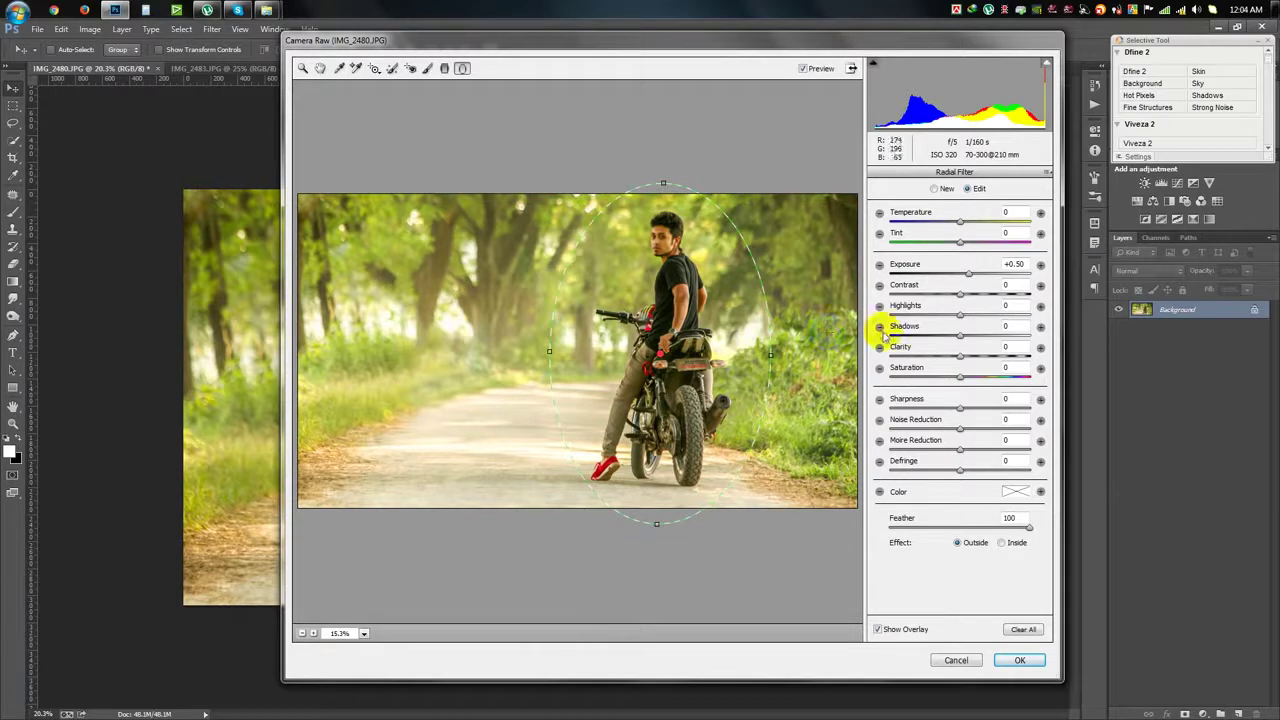
Set the radial filter to affect Outside at Exposure -1.00, and widen the oval.
click(1002, 543)
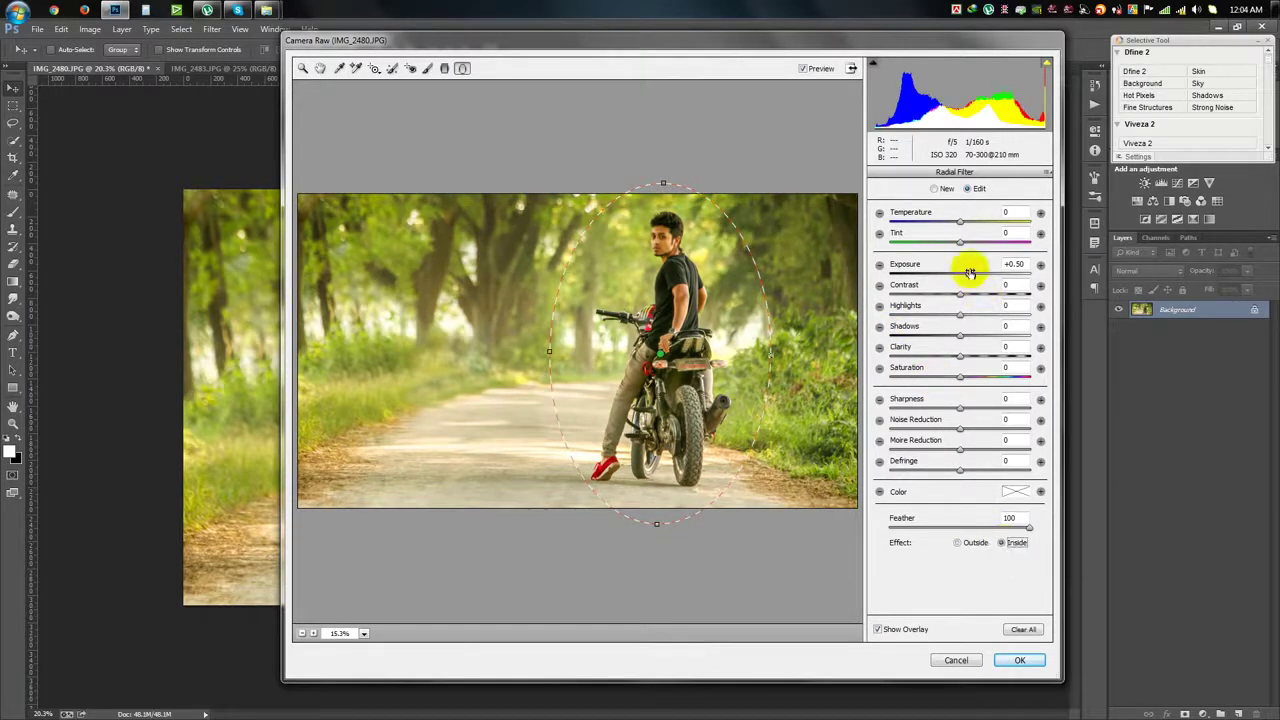
drag(970, 276, 947, 279)
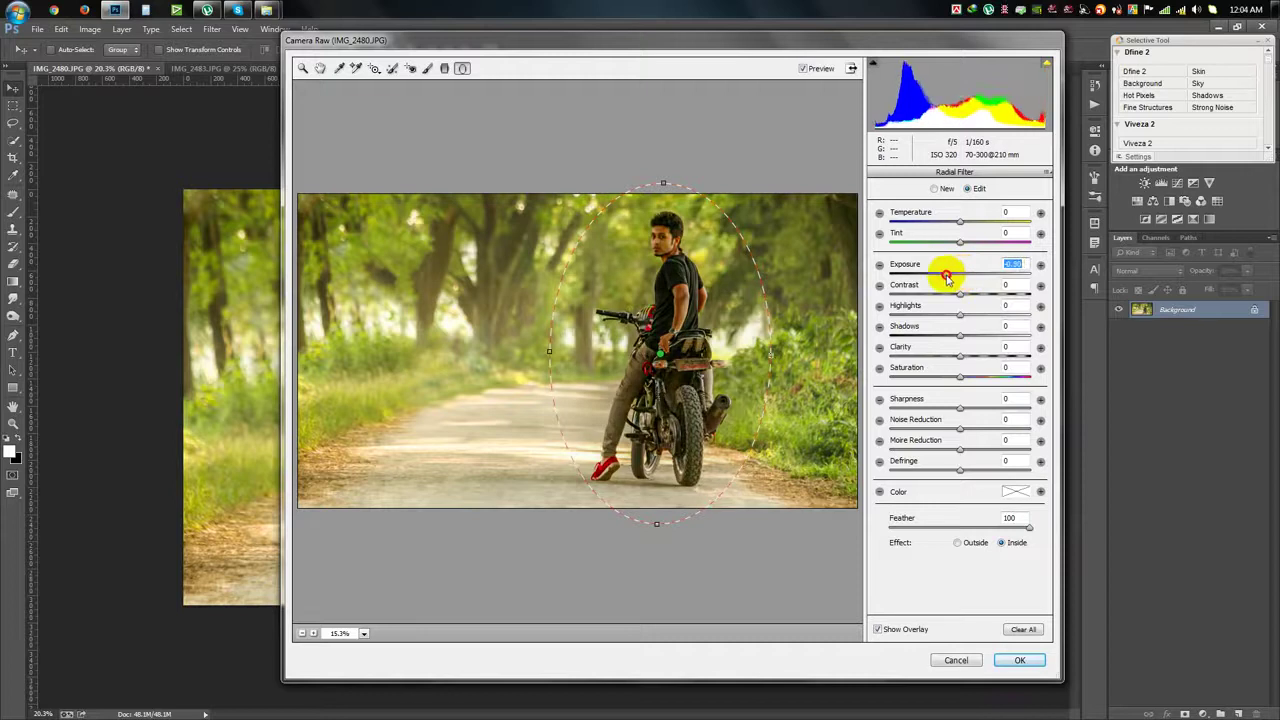
click(968, 543)
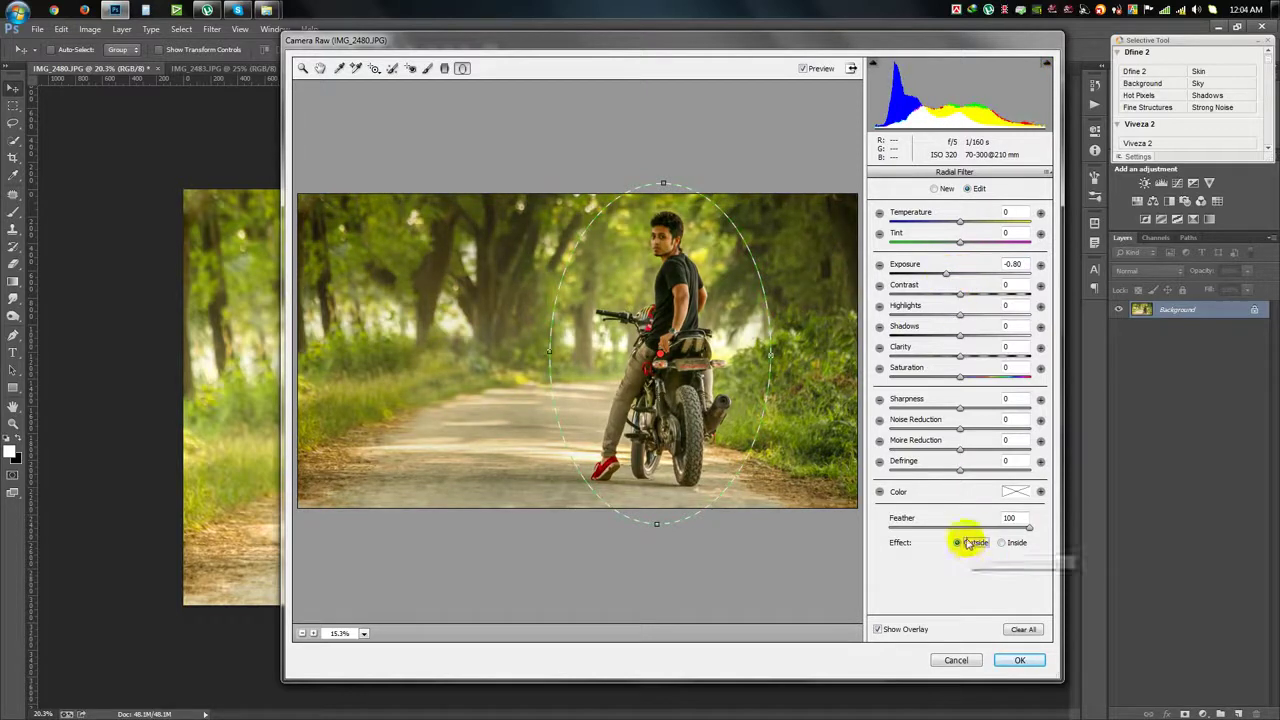
drag(946, 274, 944, 277)
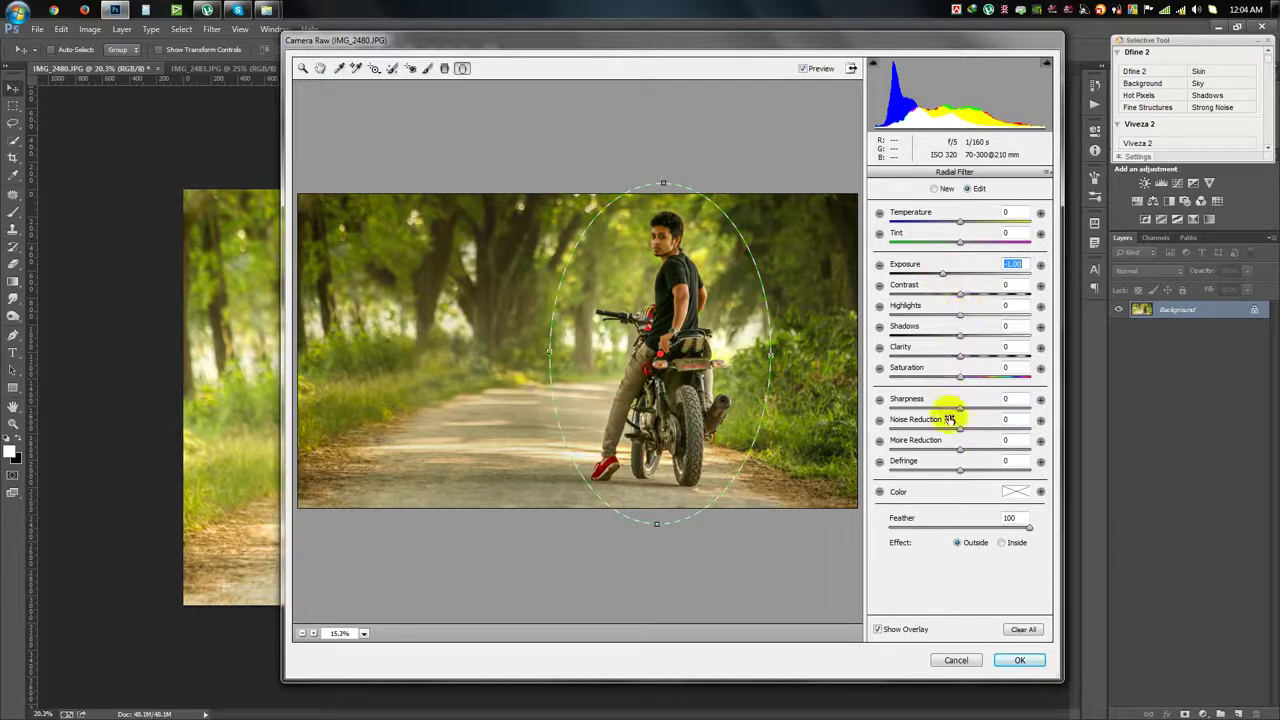
mouse_move(766, 386)
mouse_down()
mouse_move(770, 350)
mouse_move(797, 355)
mouse_up()
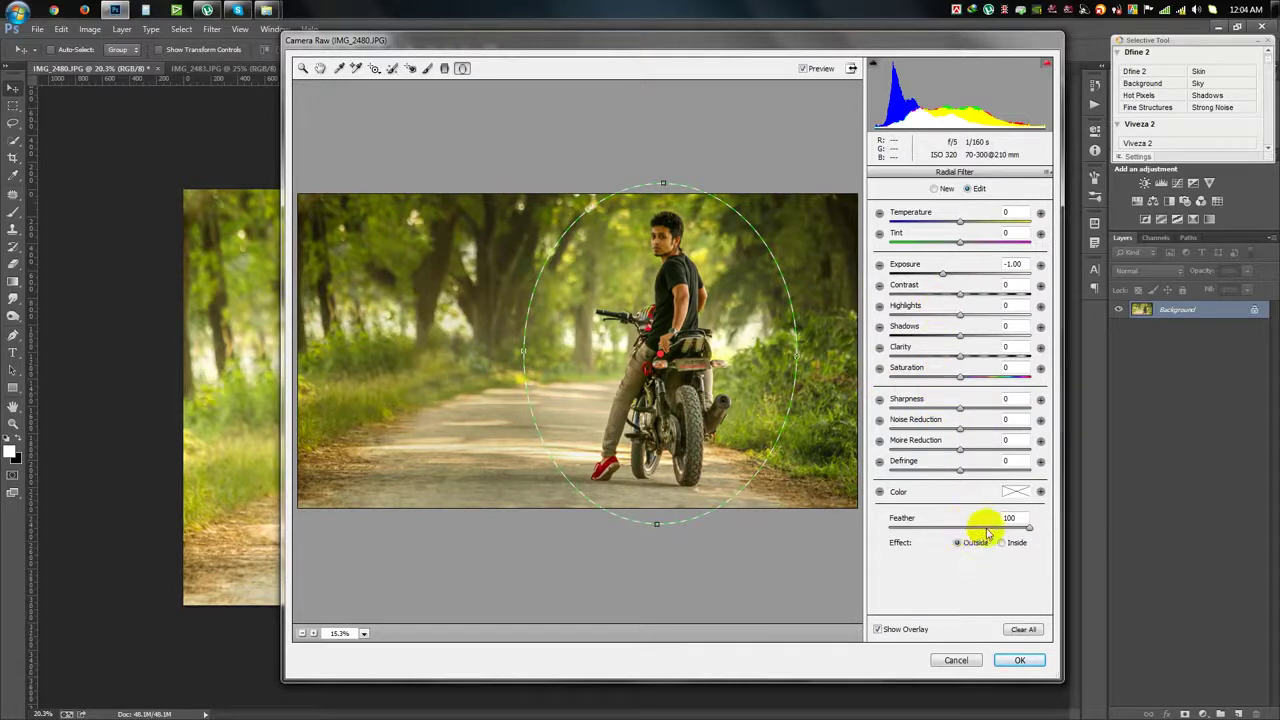
Set Feather 100, Sharpness -63, Exposure -0.90 and Contrast +23 outside the oval, then apply.
drag(1027, 527, 1061, 533)
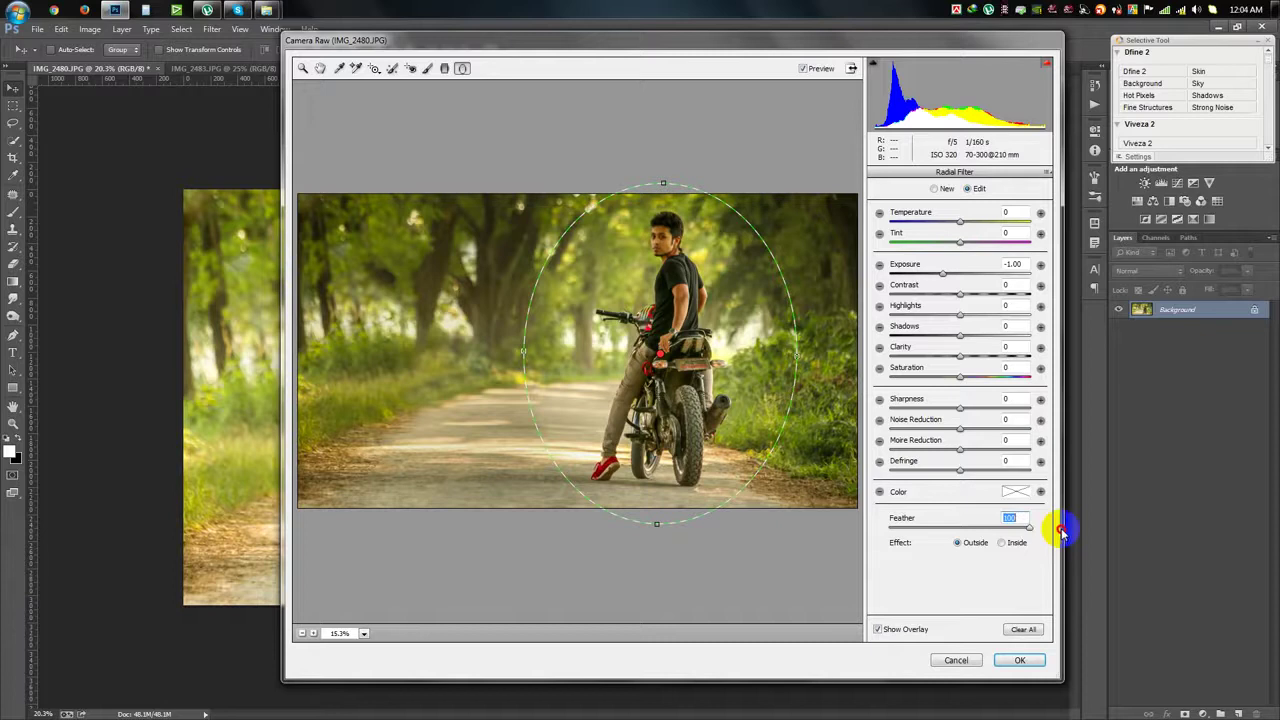
drag(960, 409, 918, 415)
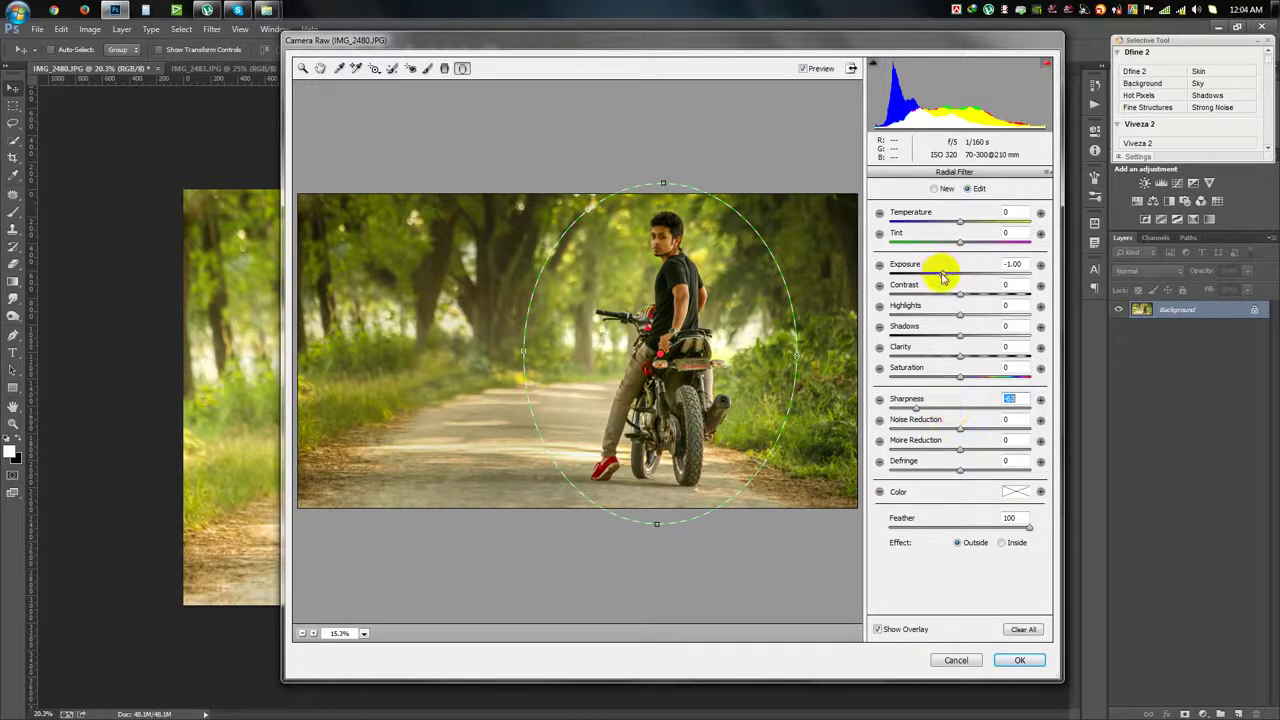
drag(945, 277, 946, 277)
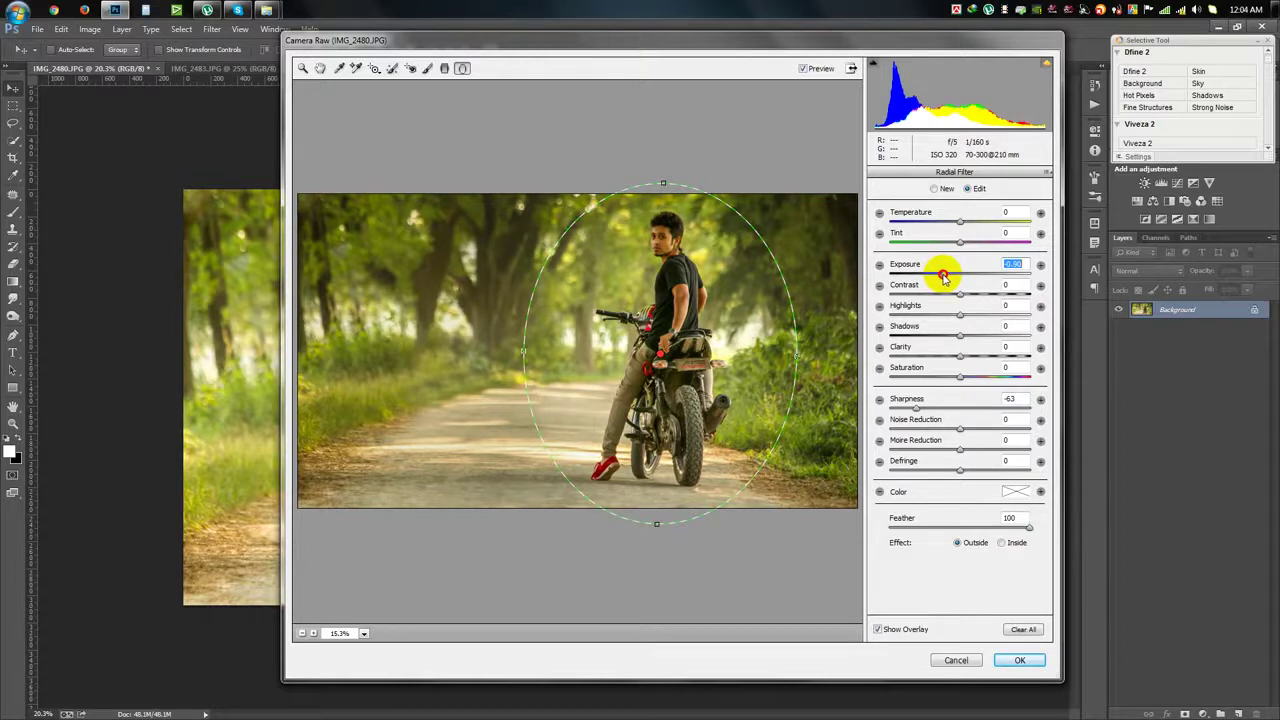
mouse_move(962, 299)
mouse_down()
mouse_move(928, 297)
mouse_move(1004, 304)
mouse_move(934, 340)
mouse_move(1007, 336)
mouse_move(951, 360)
mouse_up()
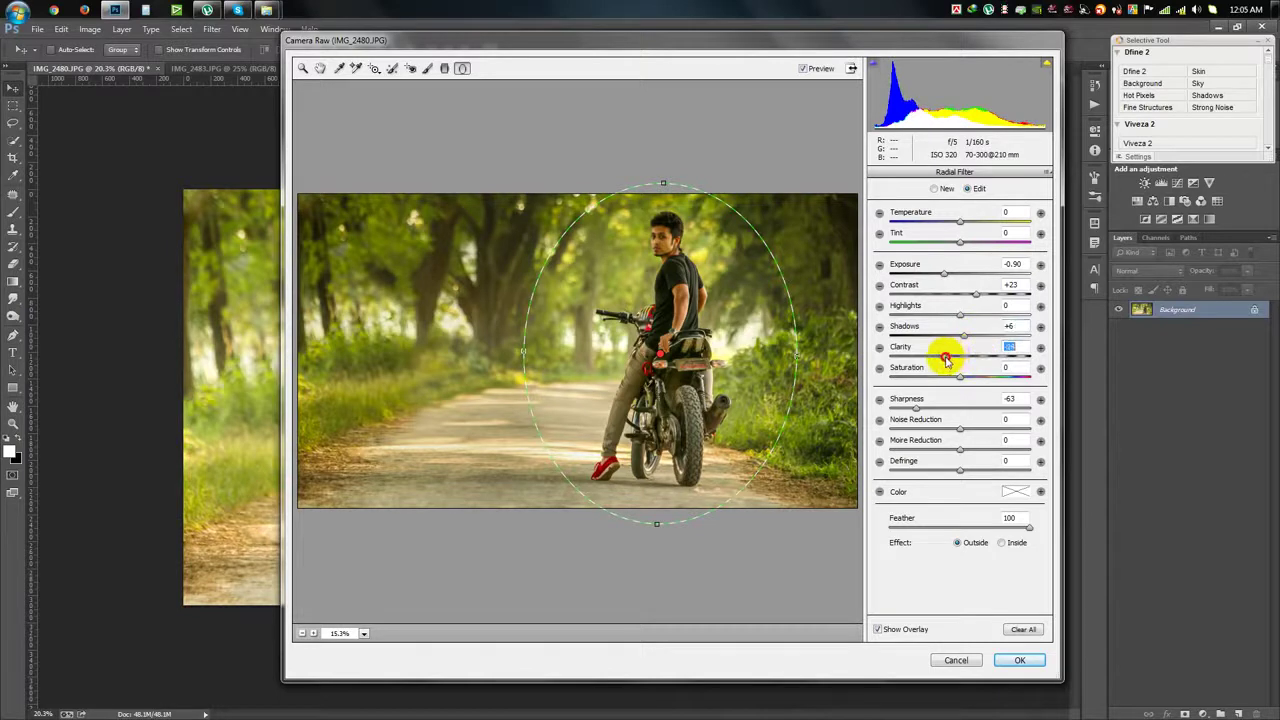
click(1005, 670)
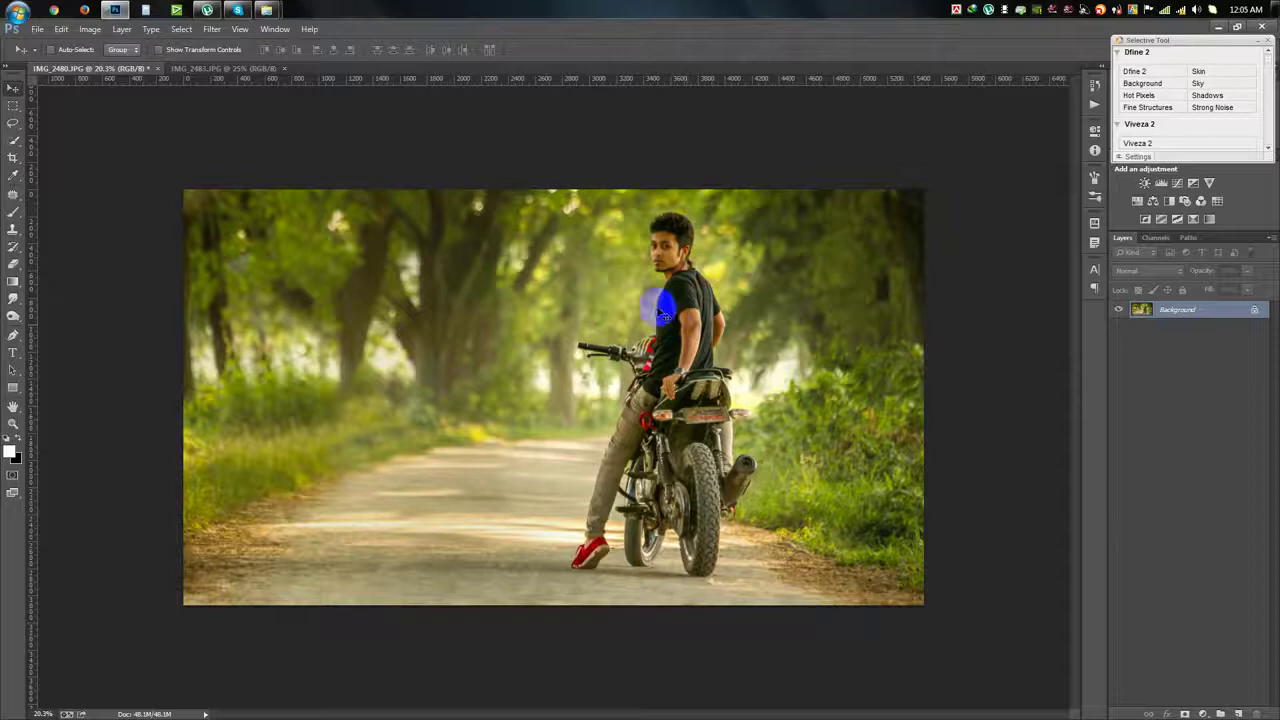
scroll(700, 205, up, 1)
scroll(710, 207, up, 2)
scroll(713, 205, up, 2)
scroll(713, 205, down, 1)
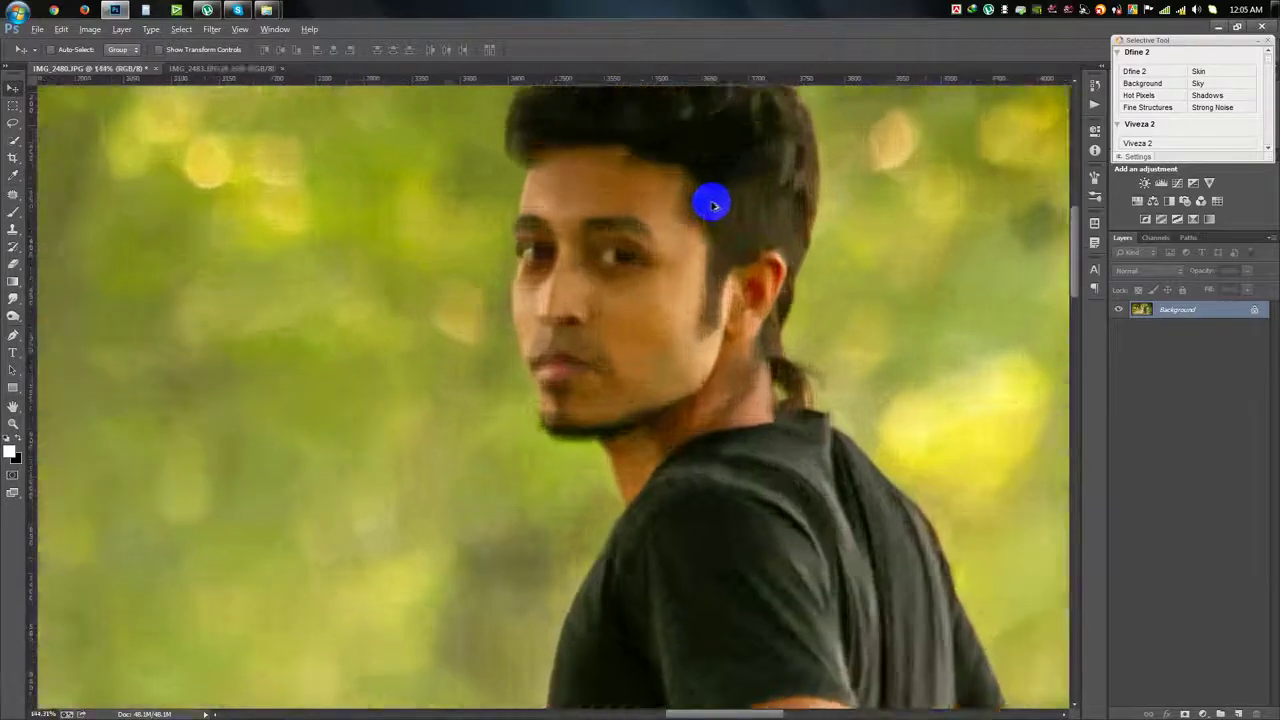
scroll(711, 200, down, 2)
scroll(694, 217, down, 2)
scroll(691, 223, down, 1)
Paint an Exposure +0.60 Adjustment Brush edit over the rider and motorcycle in Camera Raw.
scroll(697, 229, up, 1)
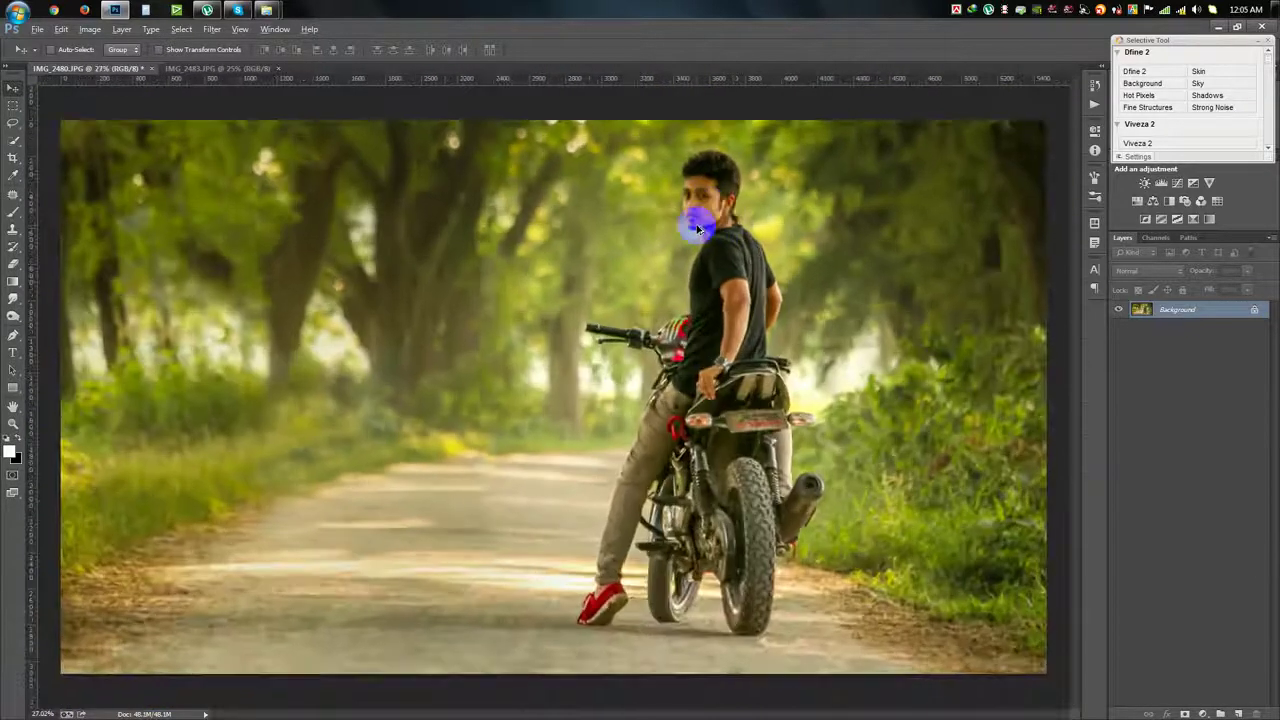
click(210, 30)
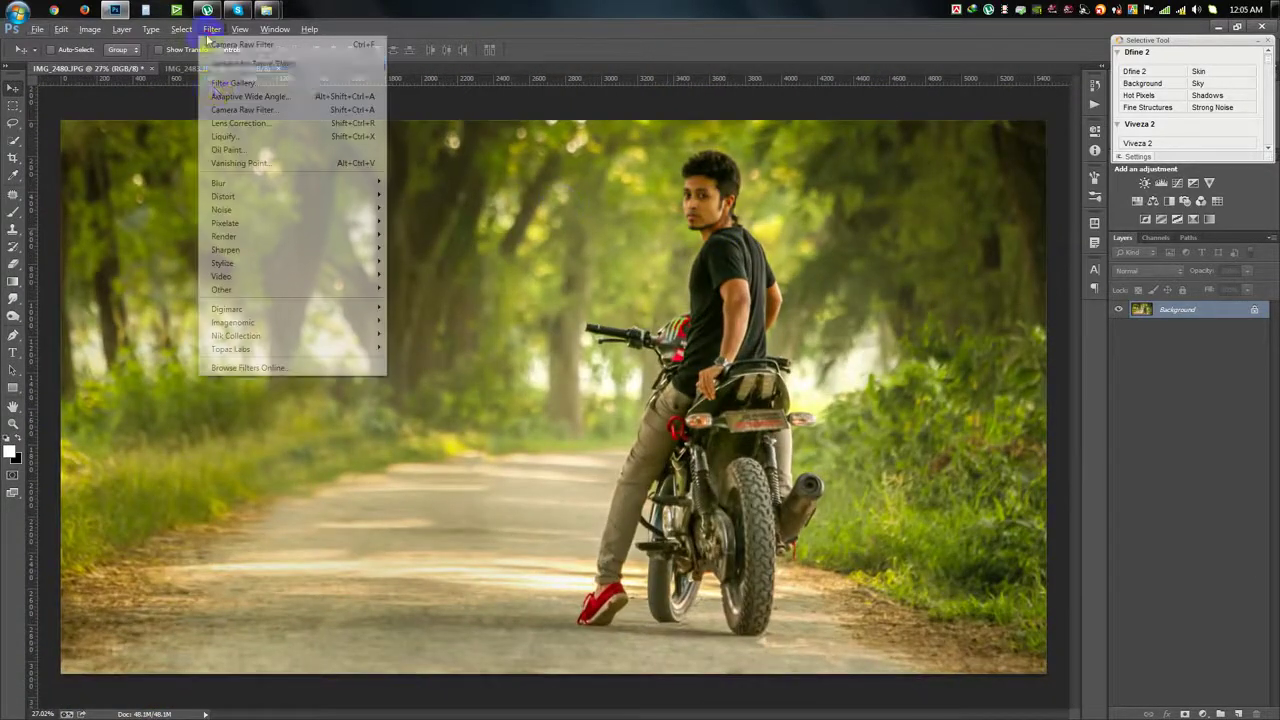
click(240, 117)
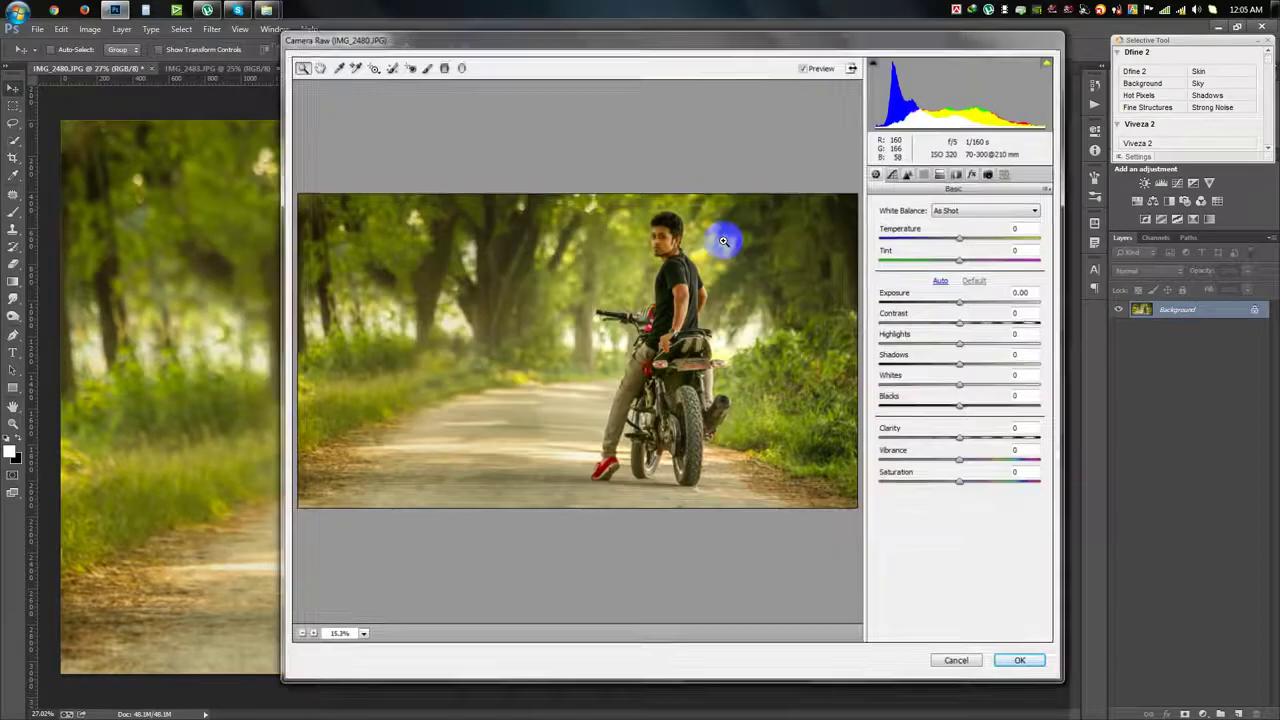
click(427, 68)
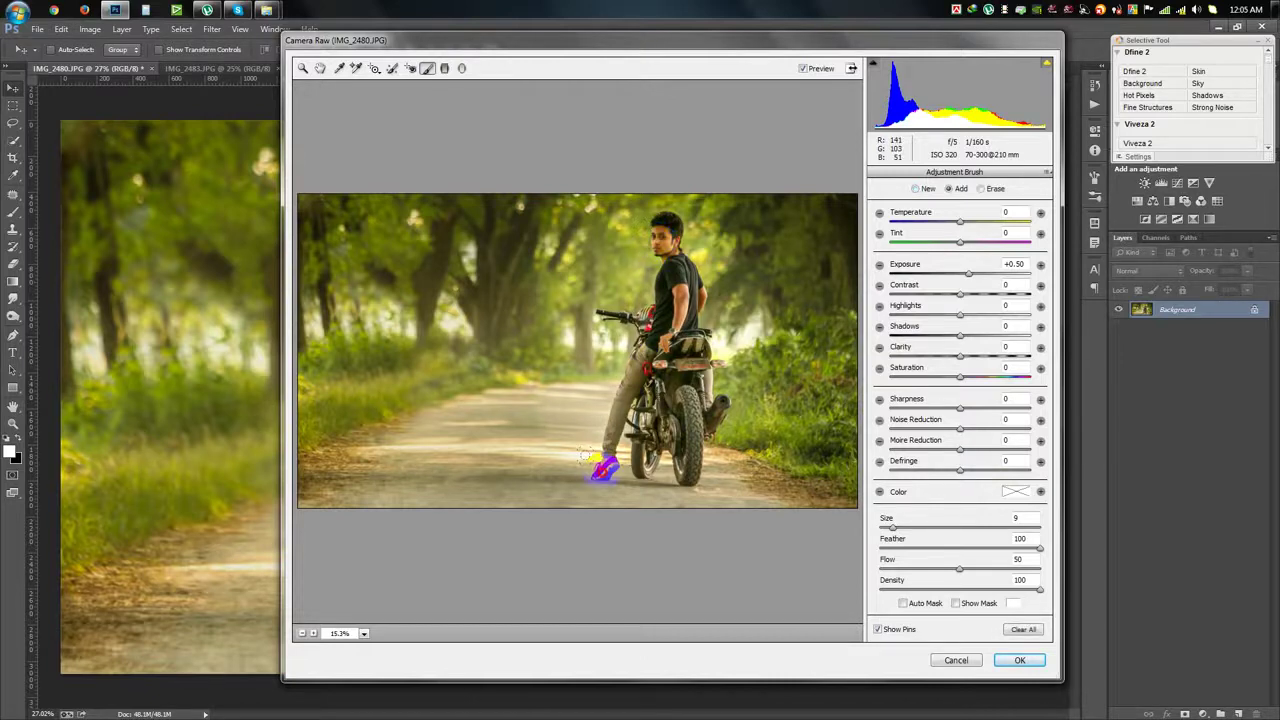
key(alt)
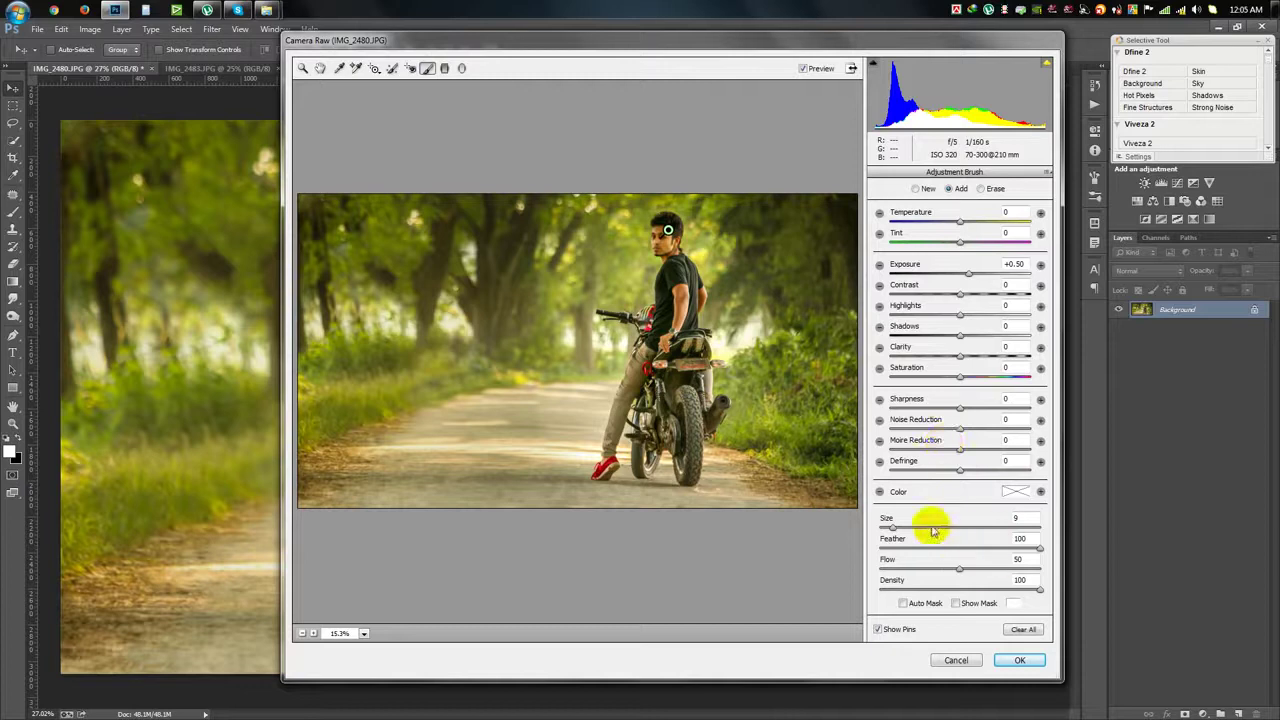
drag(970, 276, 967, 276)
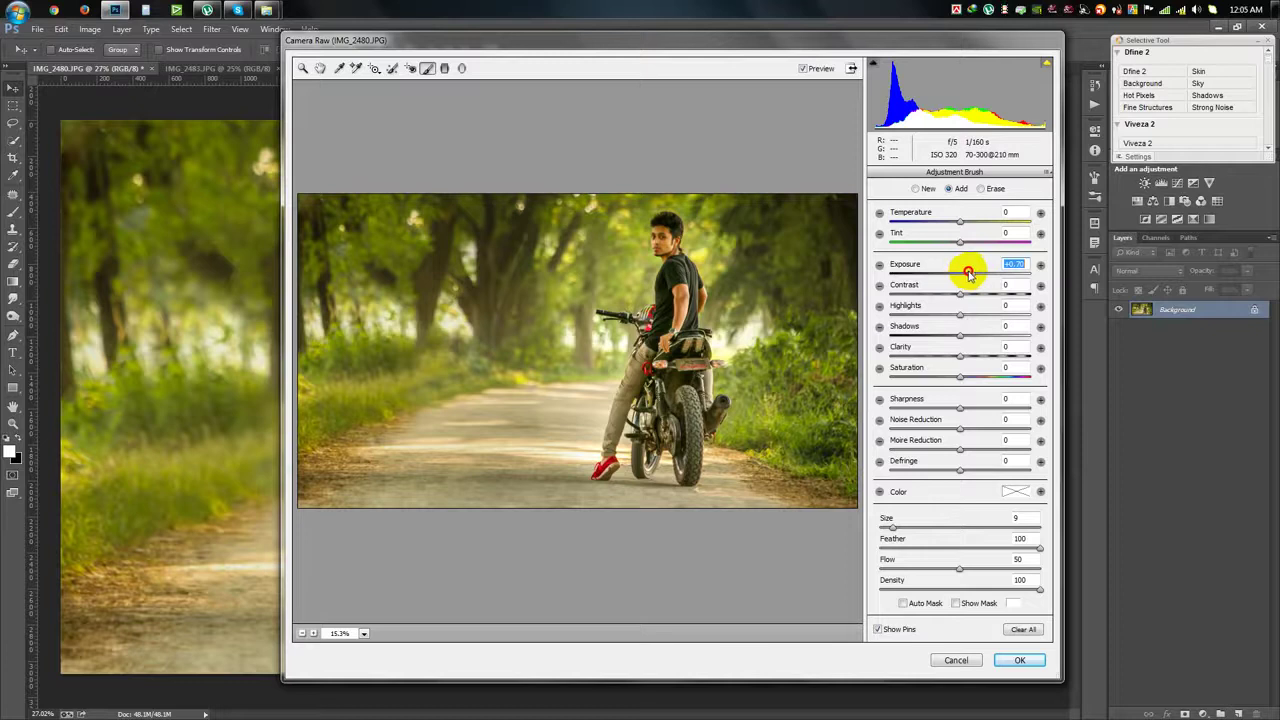
drag(969, 274, 974, 274)
drag(686, 382, 689, 440)
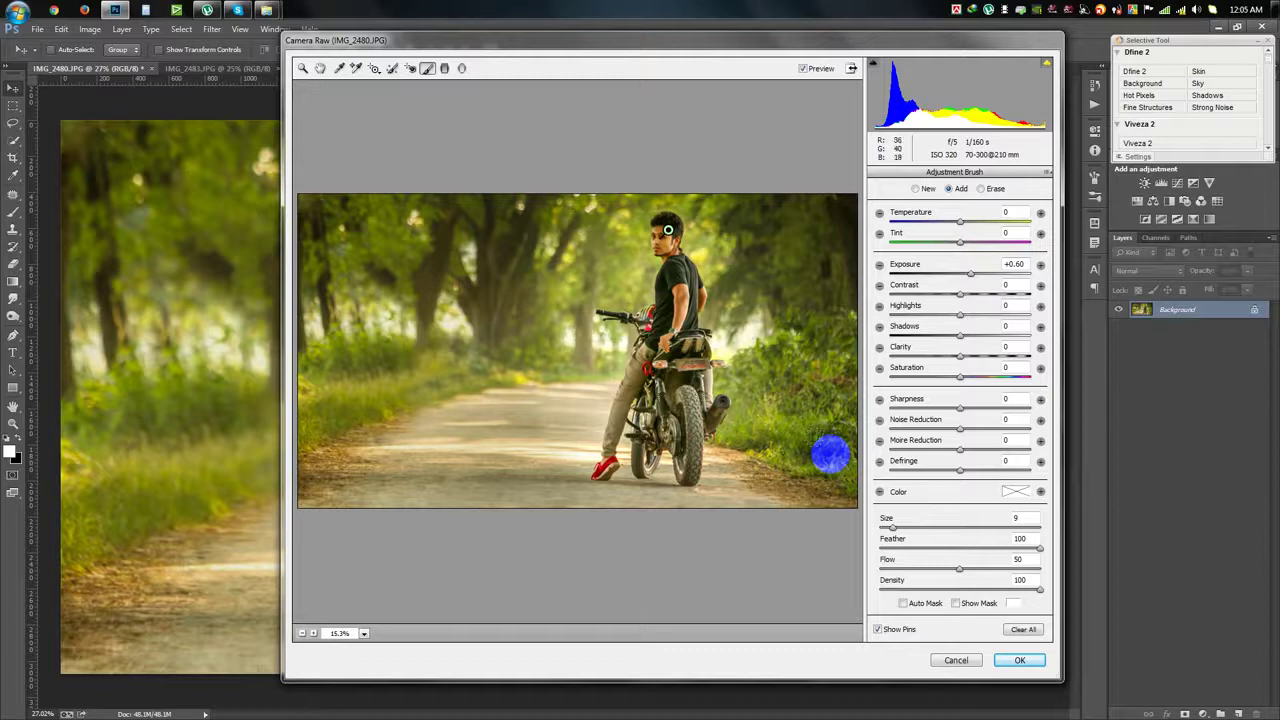
drag(830, 454, 690, 455)
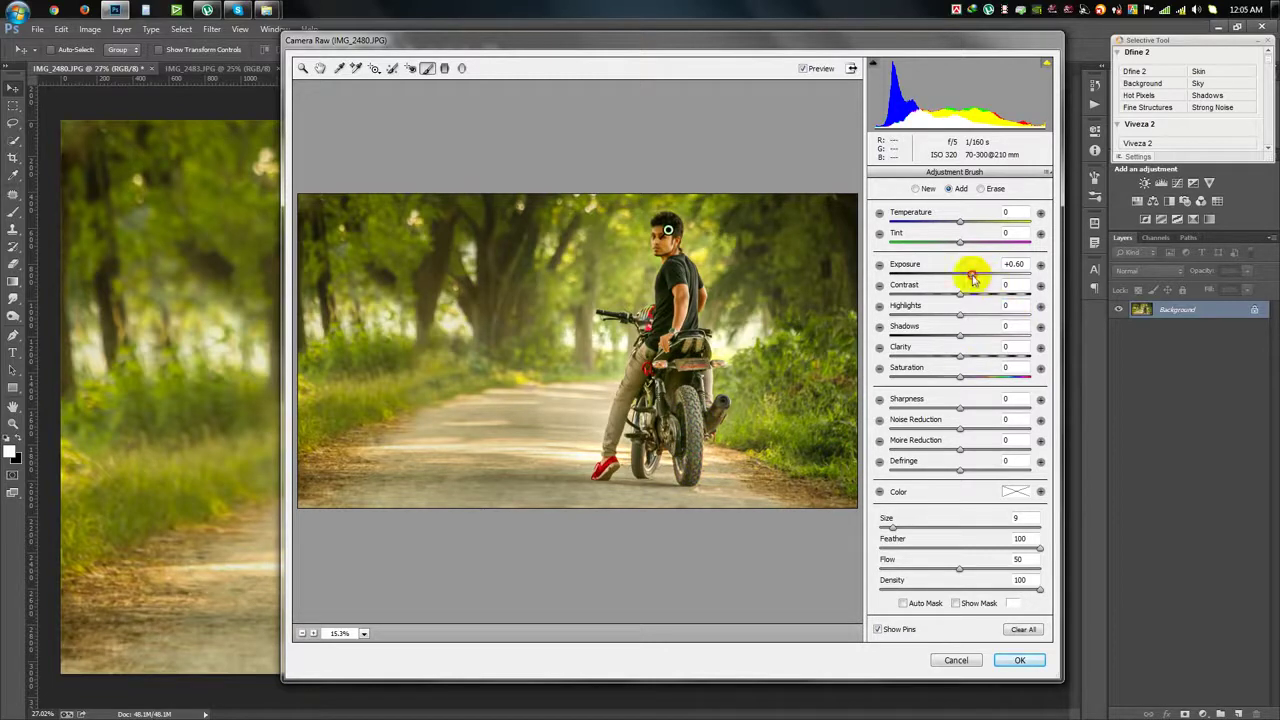
drag(970, 275, 962, 275)
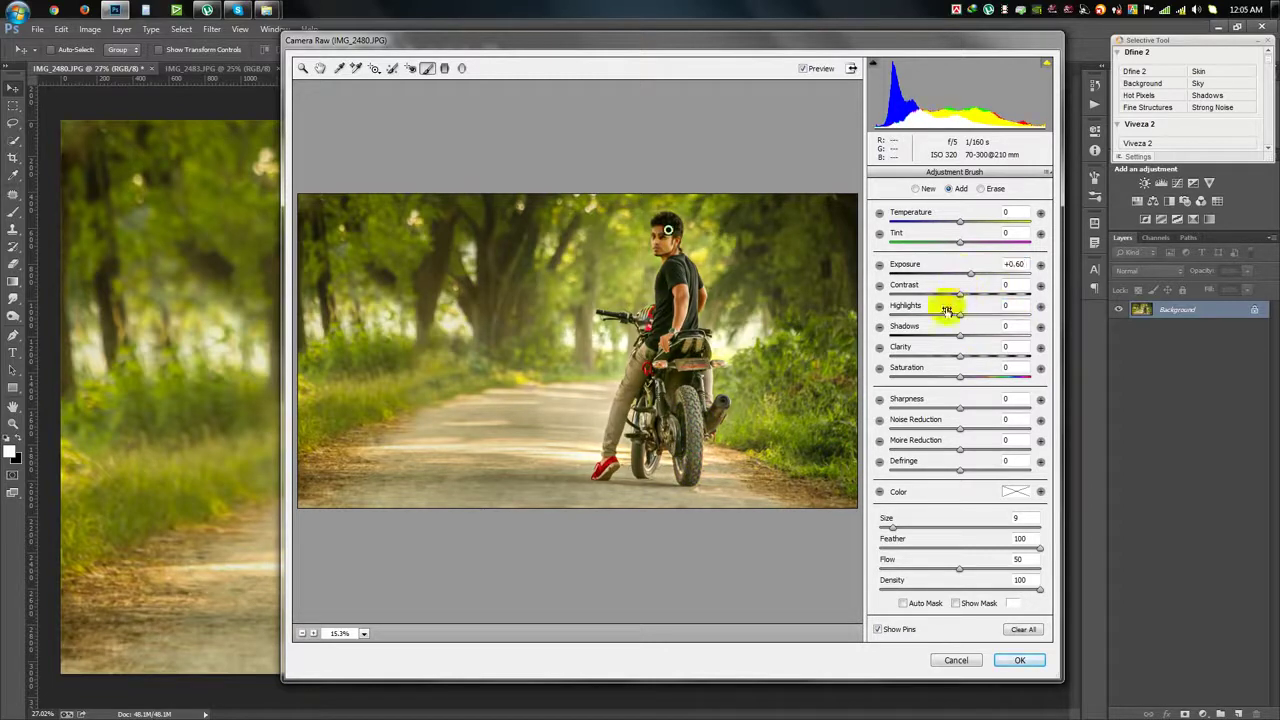
key(alt)
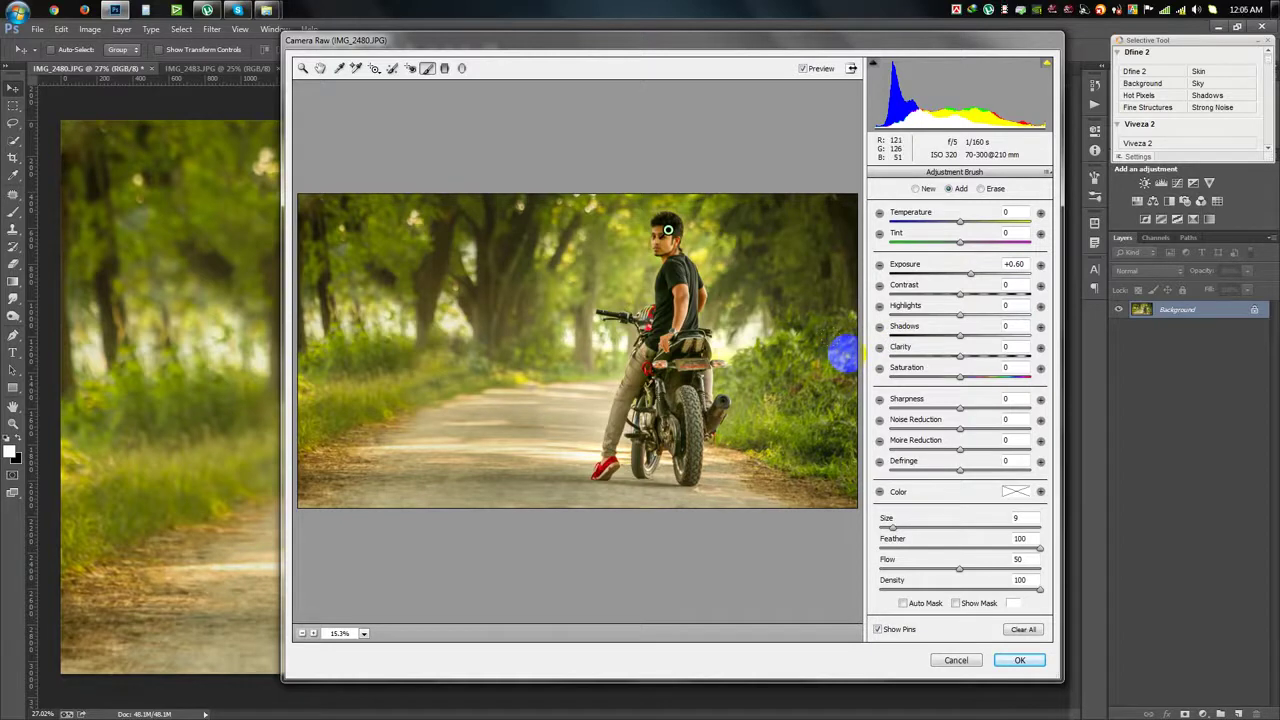
Add a road-to-upper-right graduated filter with Temperature +32, Tint -1, Exposure -0.20, then apply.
click(445, 68)
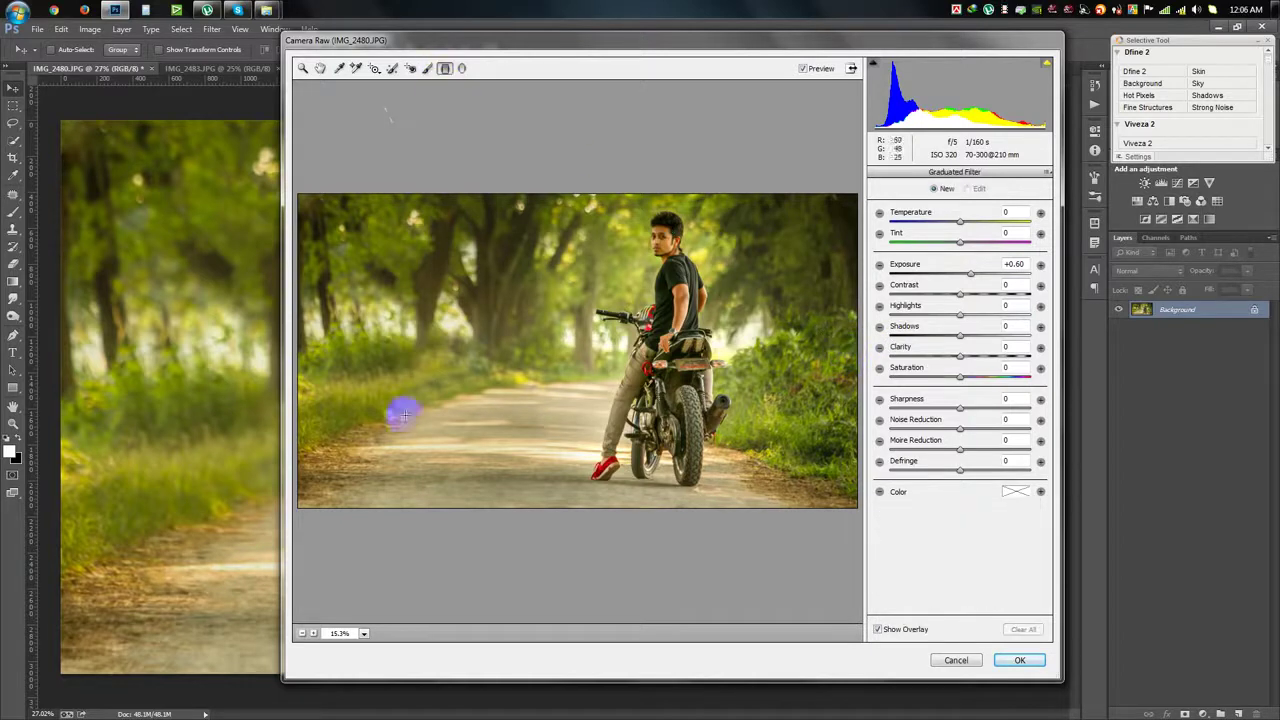
mouse_move(403, 435)
mouse_down()
mouse_move(676, 218)
mouse_move(736, 191)
mouse_up()
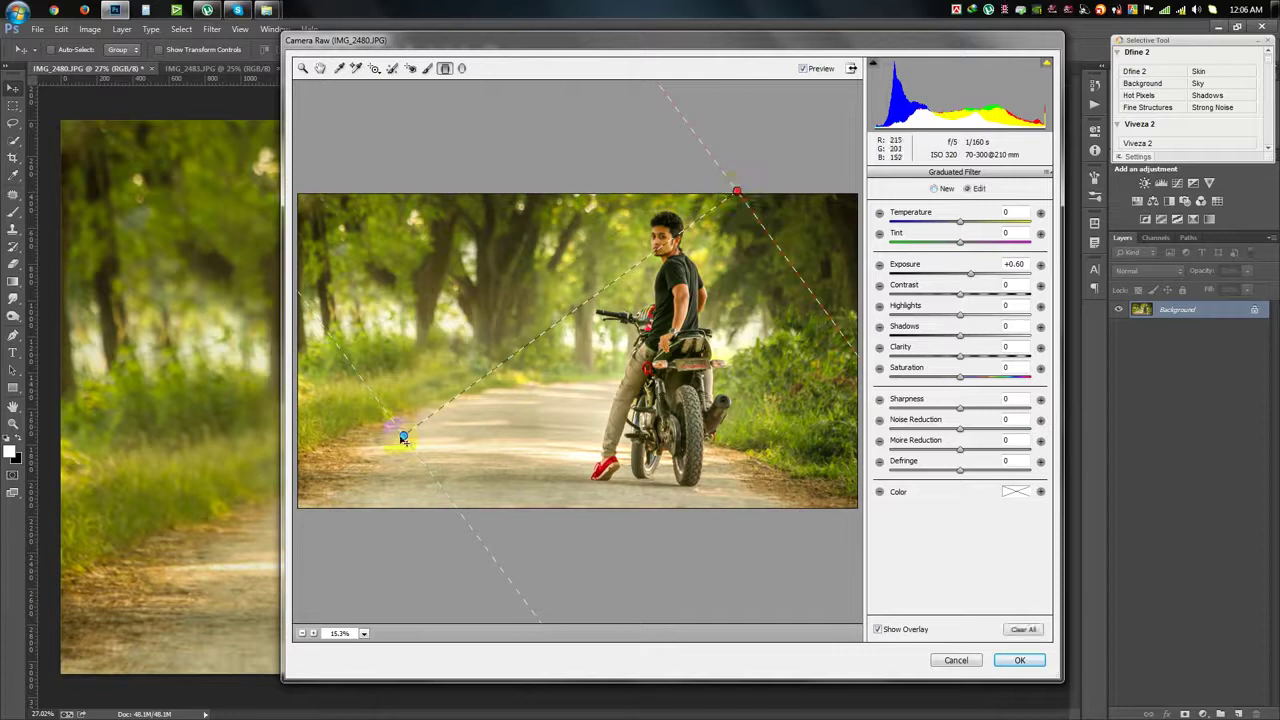
mouse_move(403, 437)
mouse_down()
mouse_move(523, 404)
mouse_move(737, 194)
mouse_move(766, 217)
mouse_move(797, 154)
mouse_move(743, 337)
mouse_move(609, 434)
mouse_move(486, 458)
mouse_up()
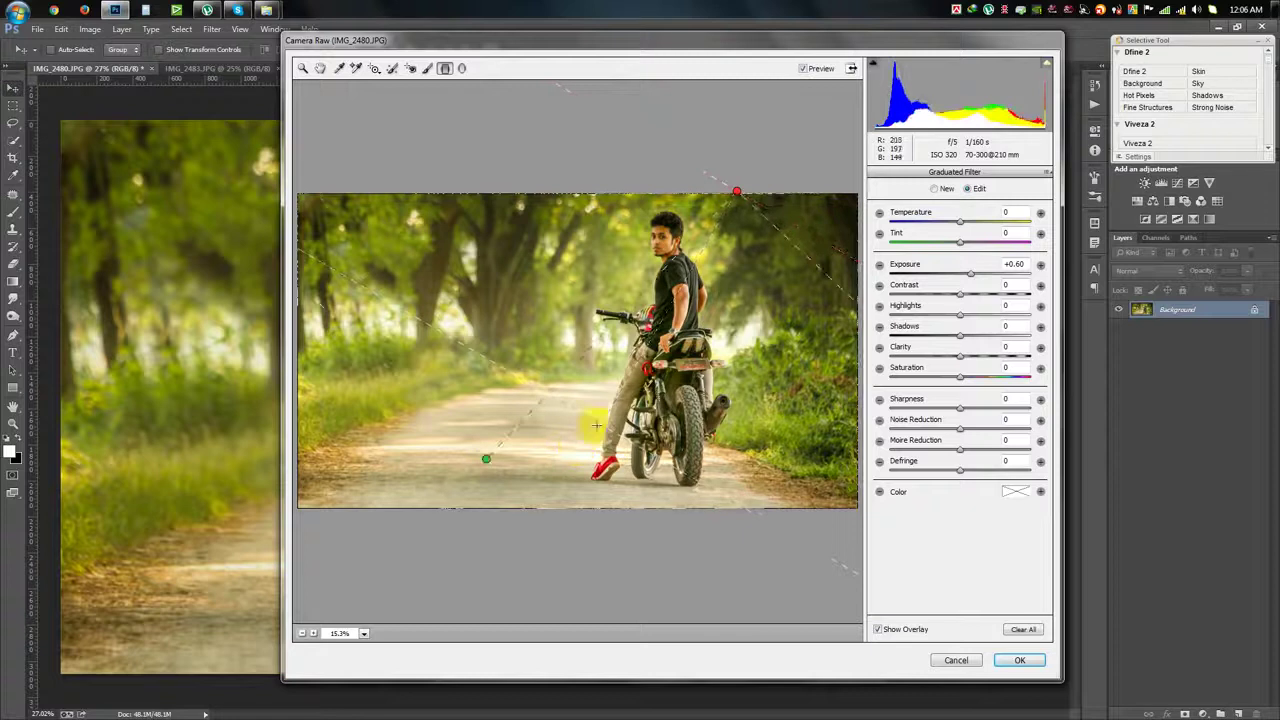
drag(970, 275, 960, 276)
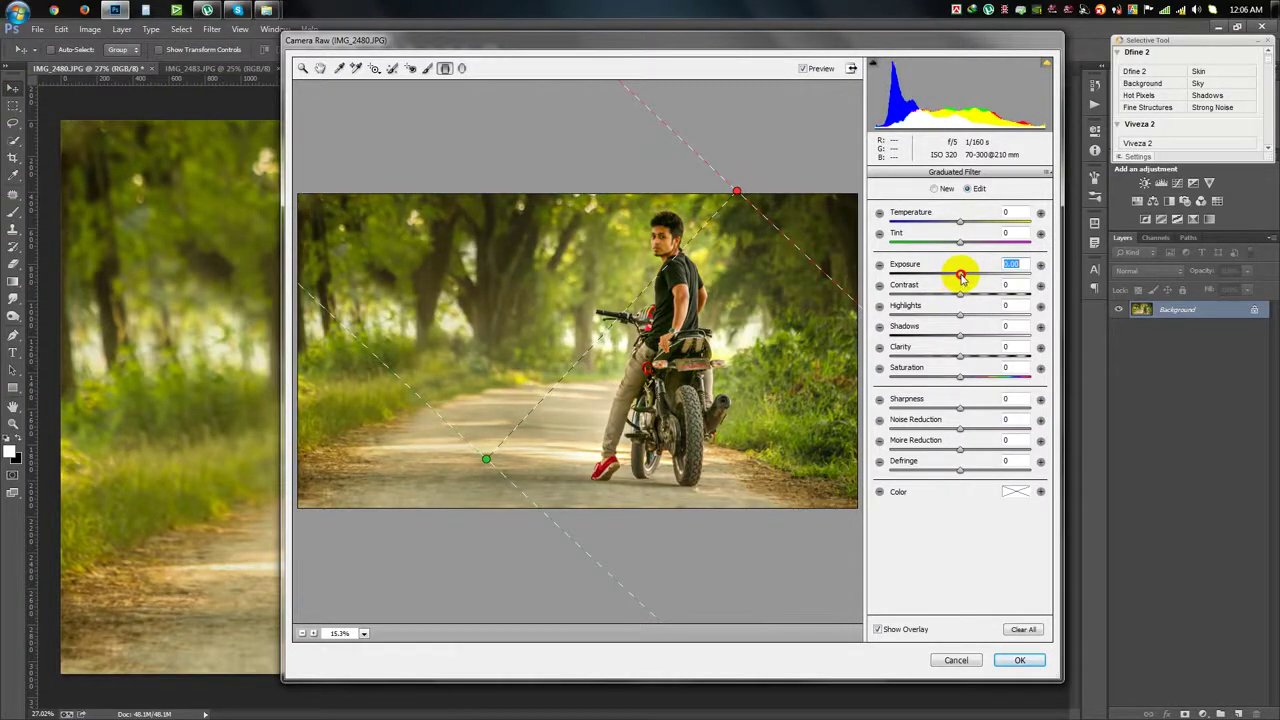
click(484, 458)
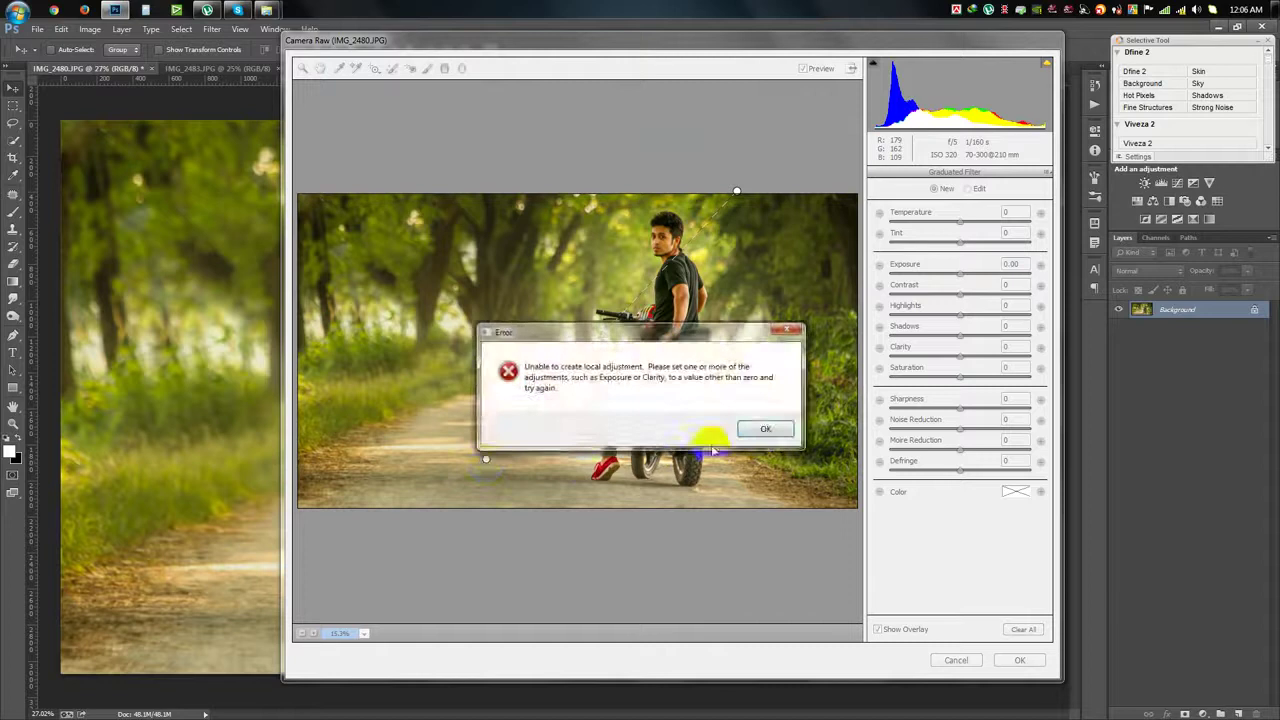
click(770, 428)
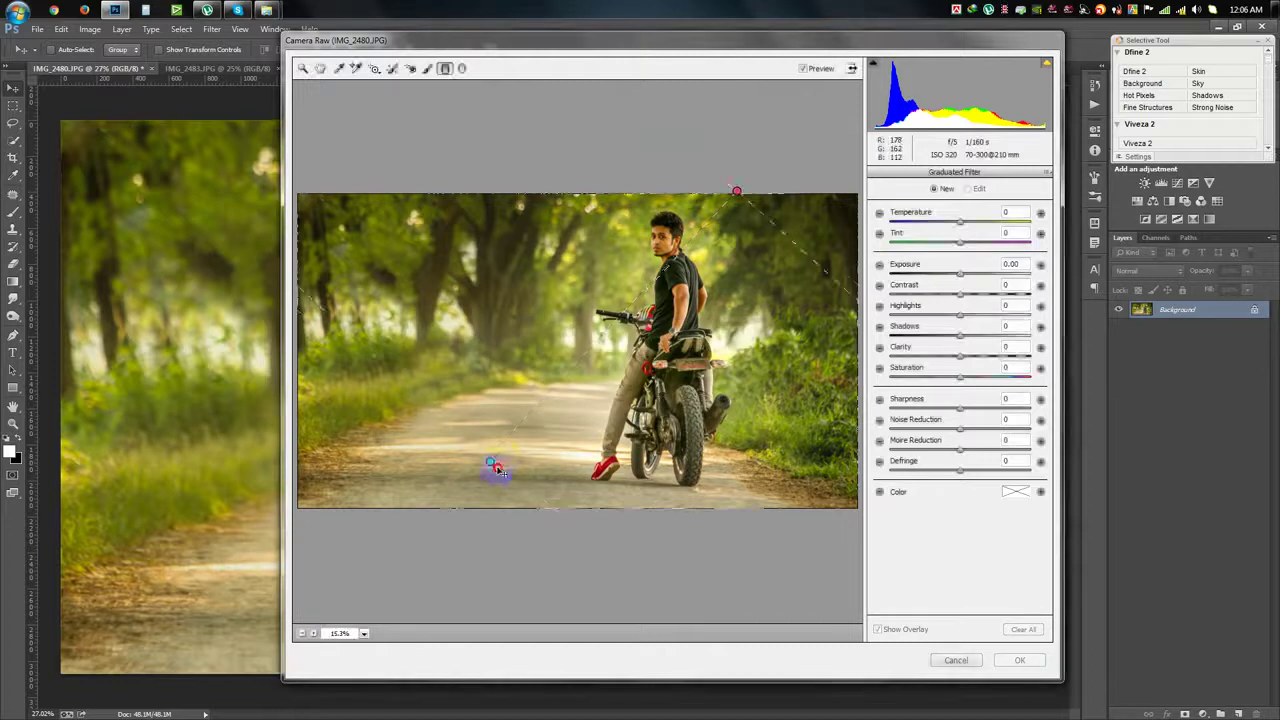
drag(486, 462, 575, 496)
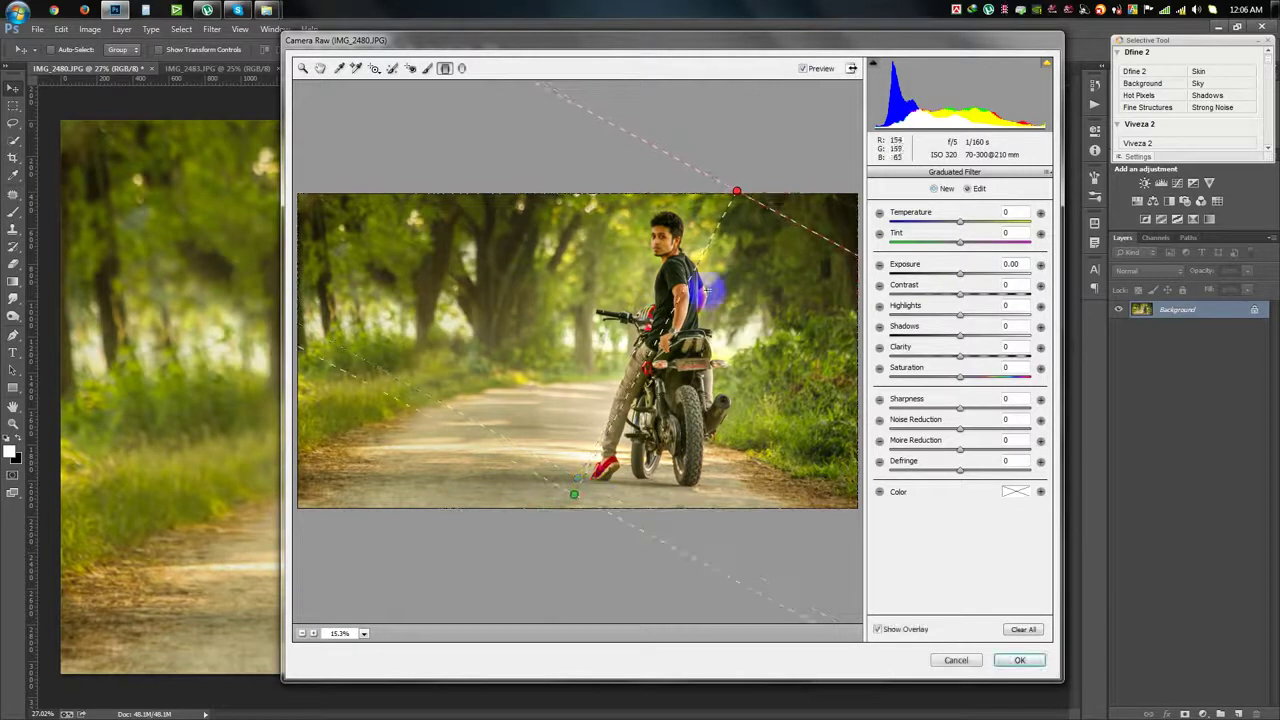
drag(736, 191, 762, 184)
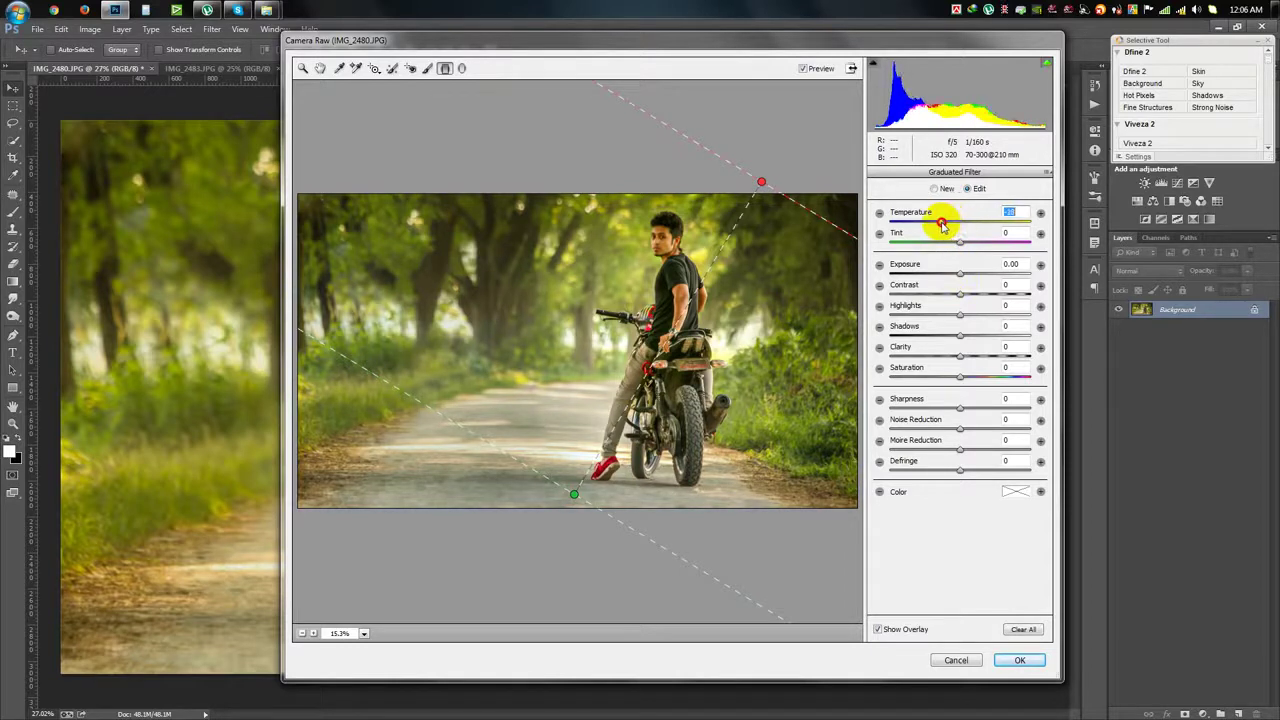
mouse_move(942, 224)
mouse_down()
mouse_move(994, 216)
mouse_move(913, 253)
mouse_move(971, 243)
mouse_move(951, 245)
mouse_move(951, 272)
mouse_move(974, 291)
mouse_move(937, 289)
mouse_move(965, 287)
mouse_up()
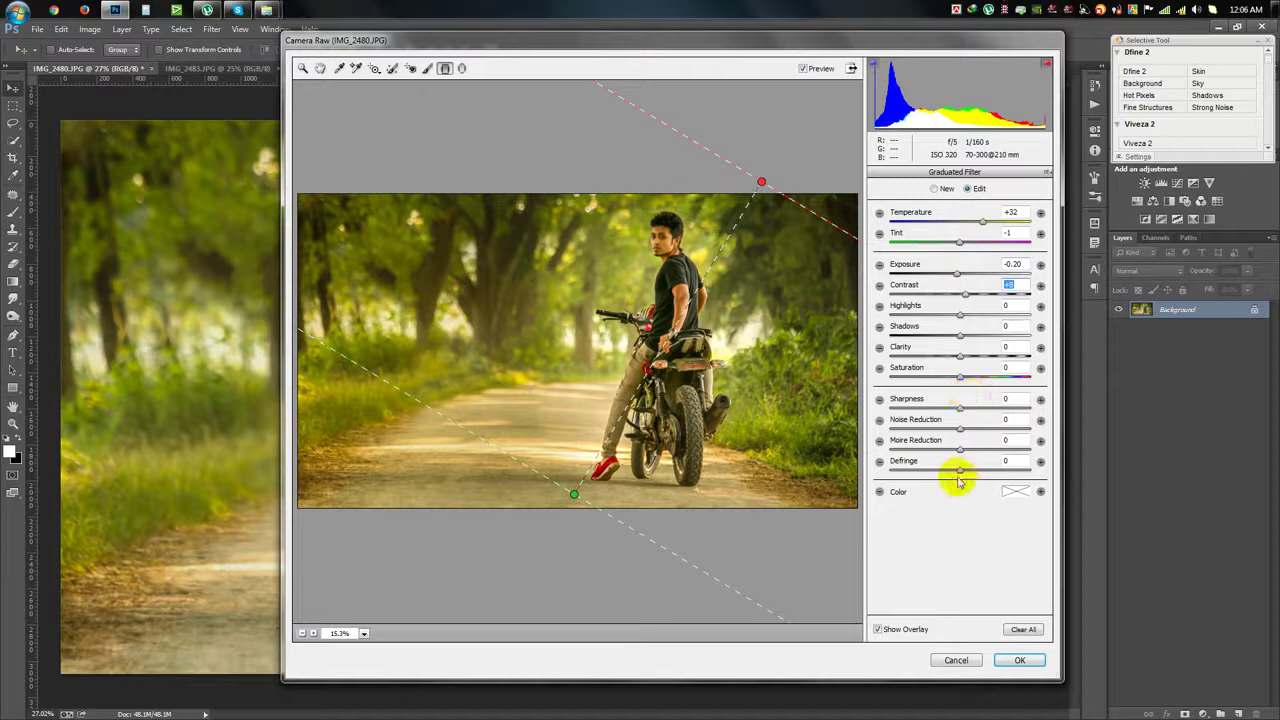
click(1020, 662)
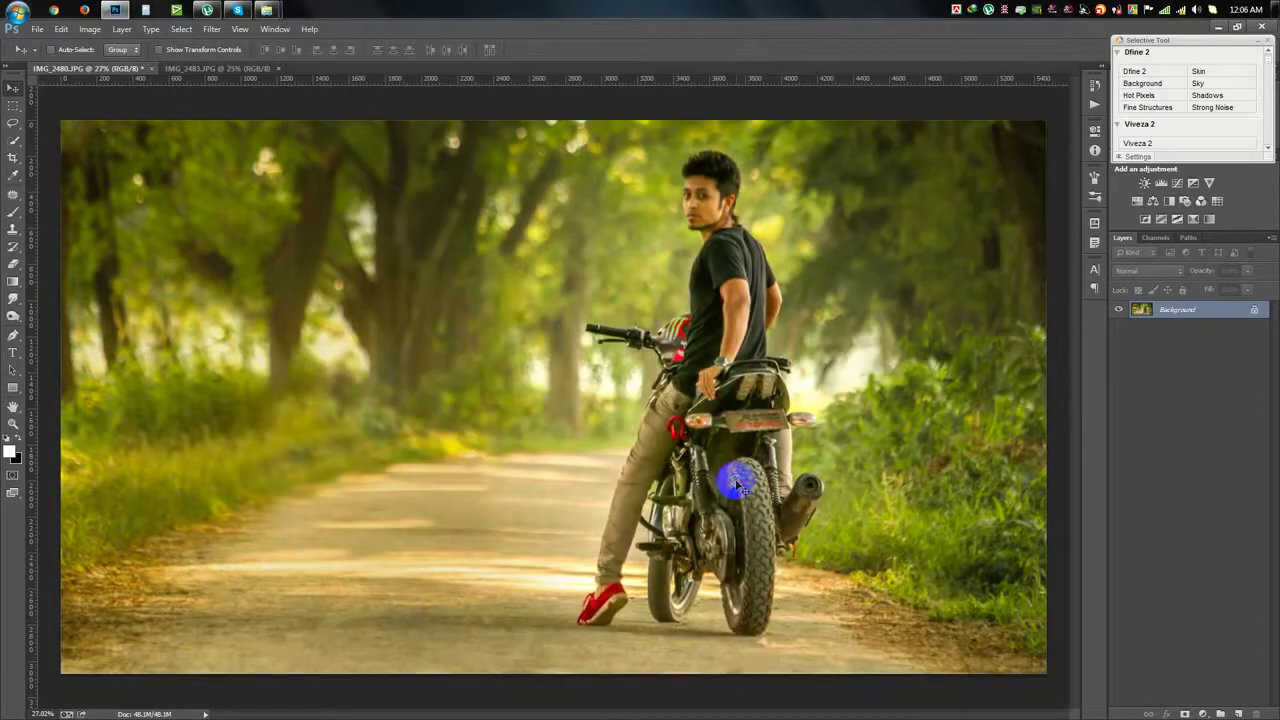
Trim the photo's top-right and bottom-right edges slightly with two crops.
key(ctrl+minus)
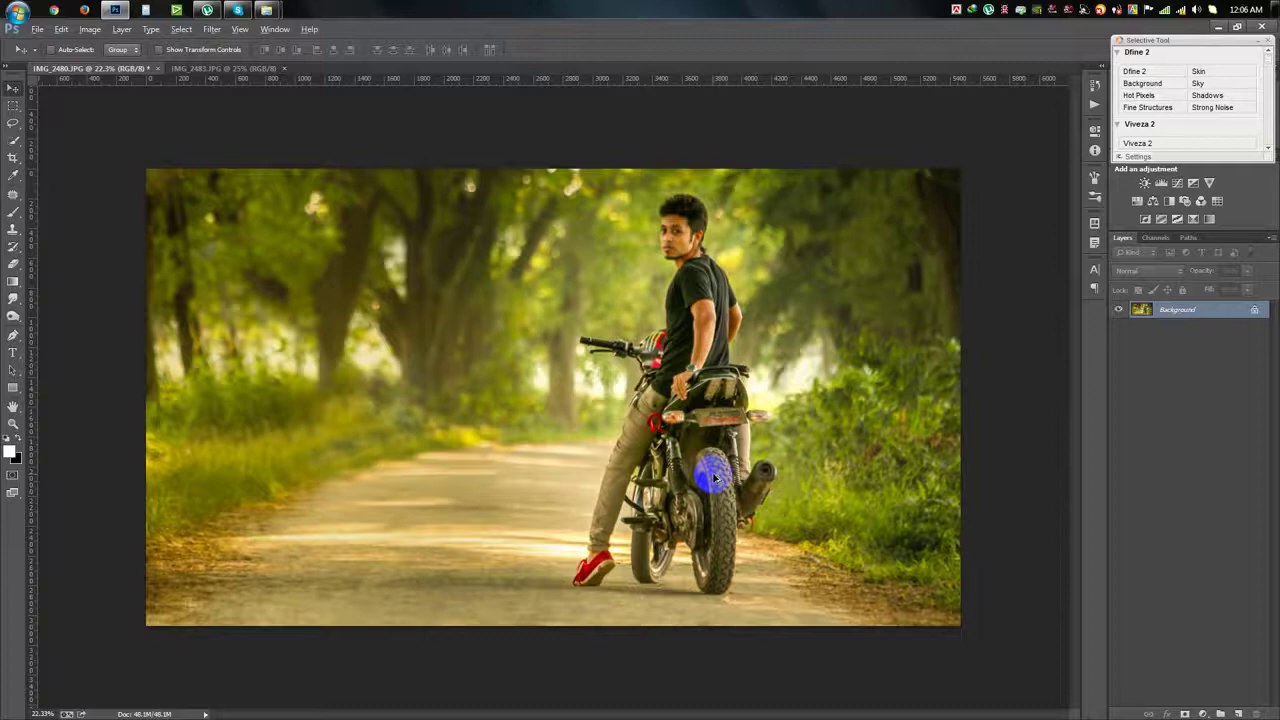
scroll(714, 478, up, 1)
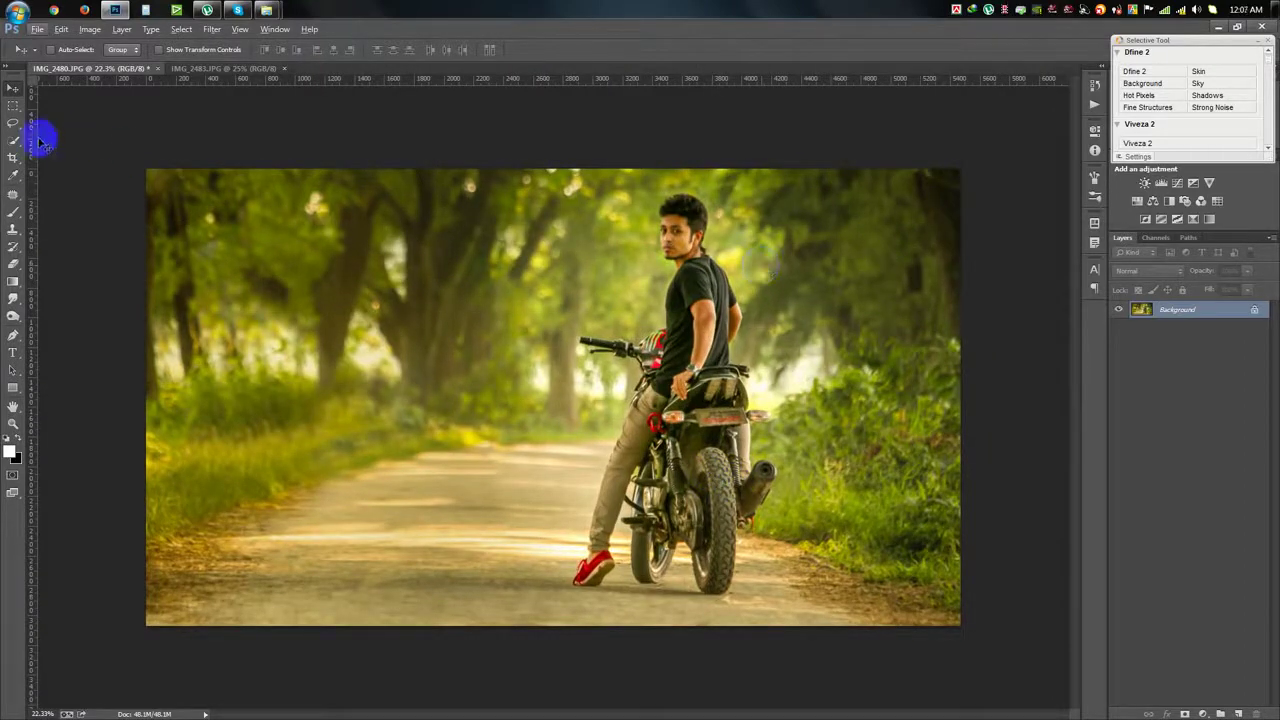
click(13, 158)
drag(957, 171, 945, 177)
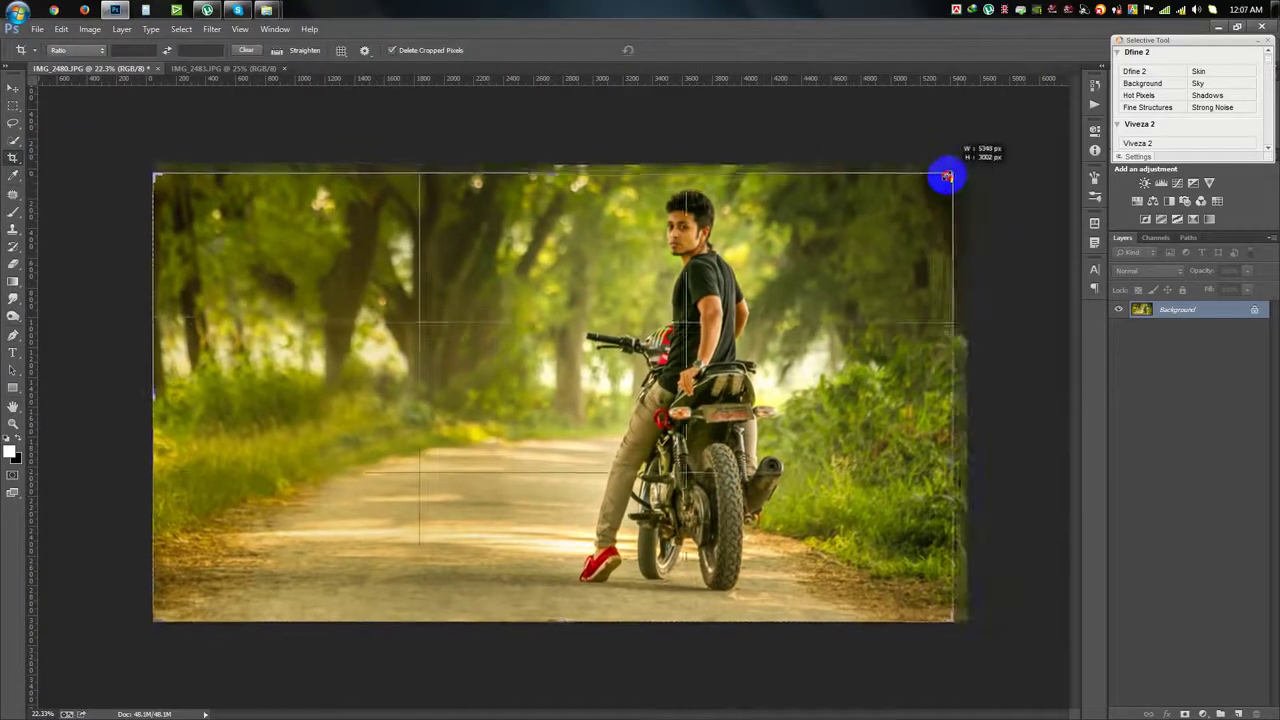
click(668, 50)
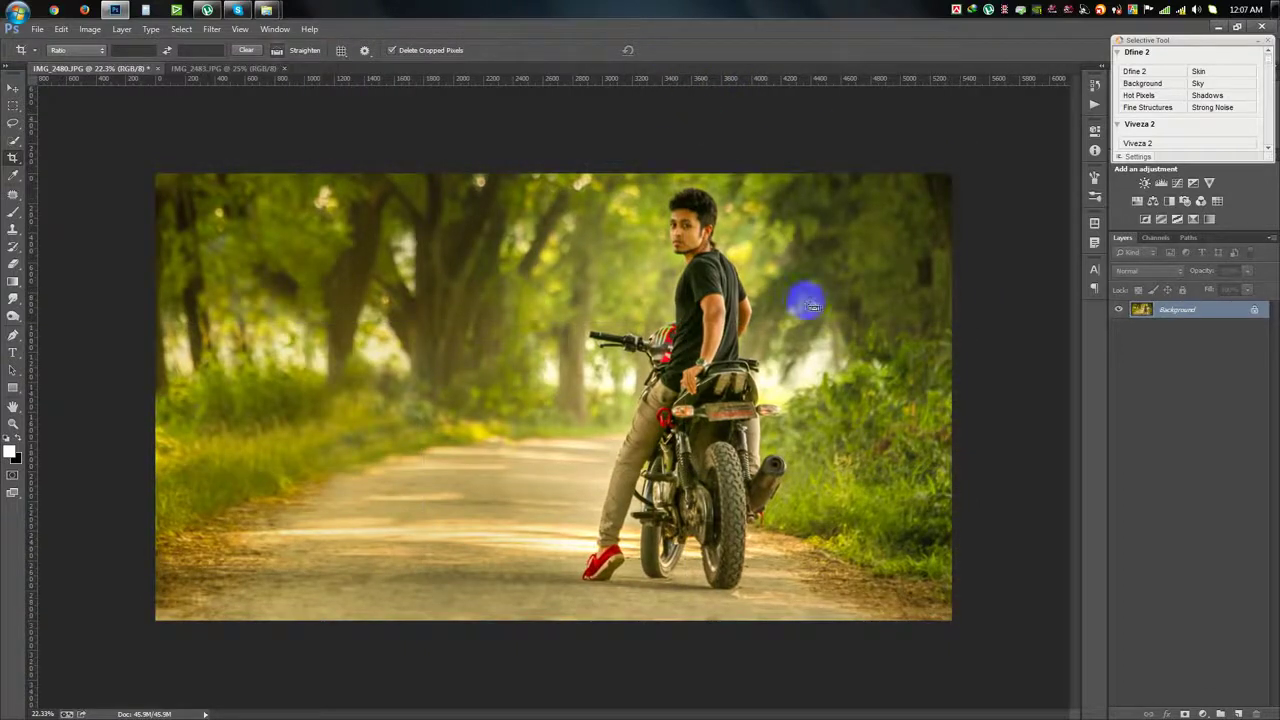
click(830, 333)
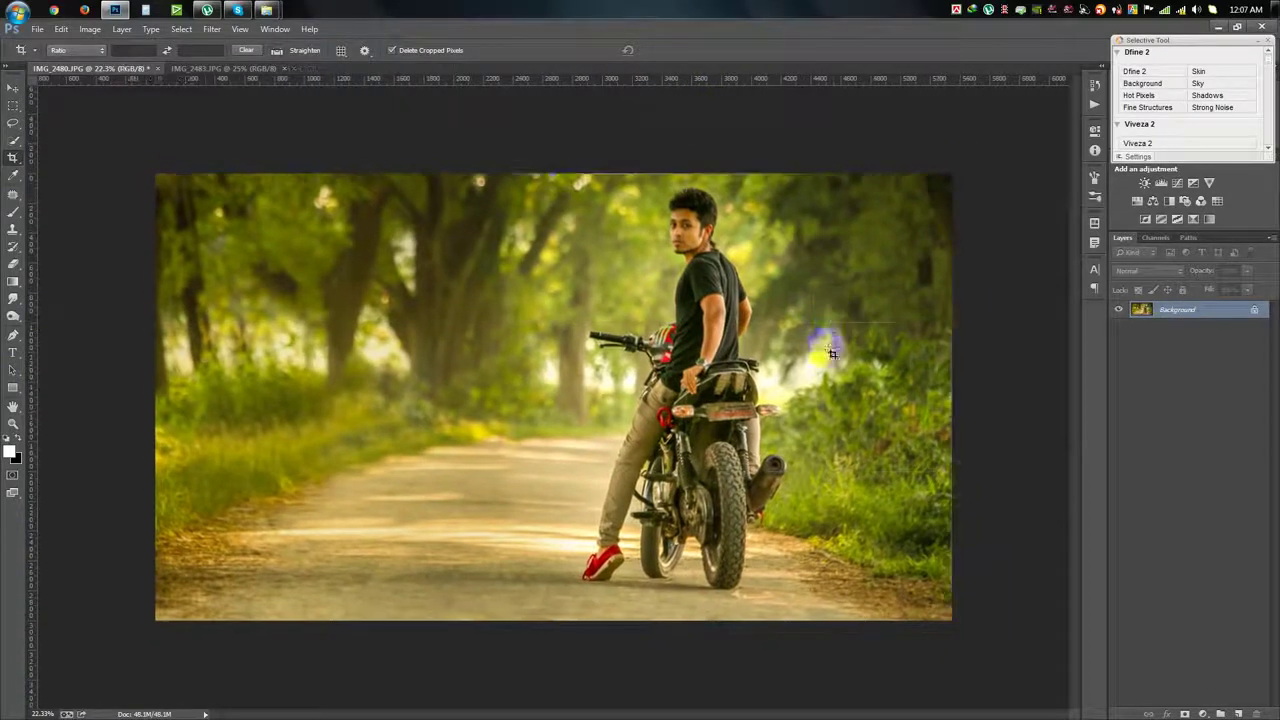
drag(951, 614, 943, 610)
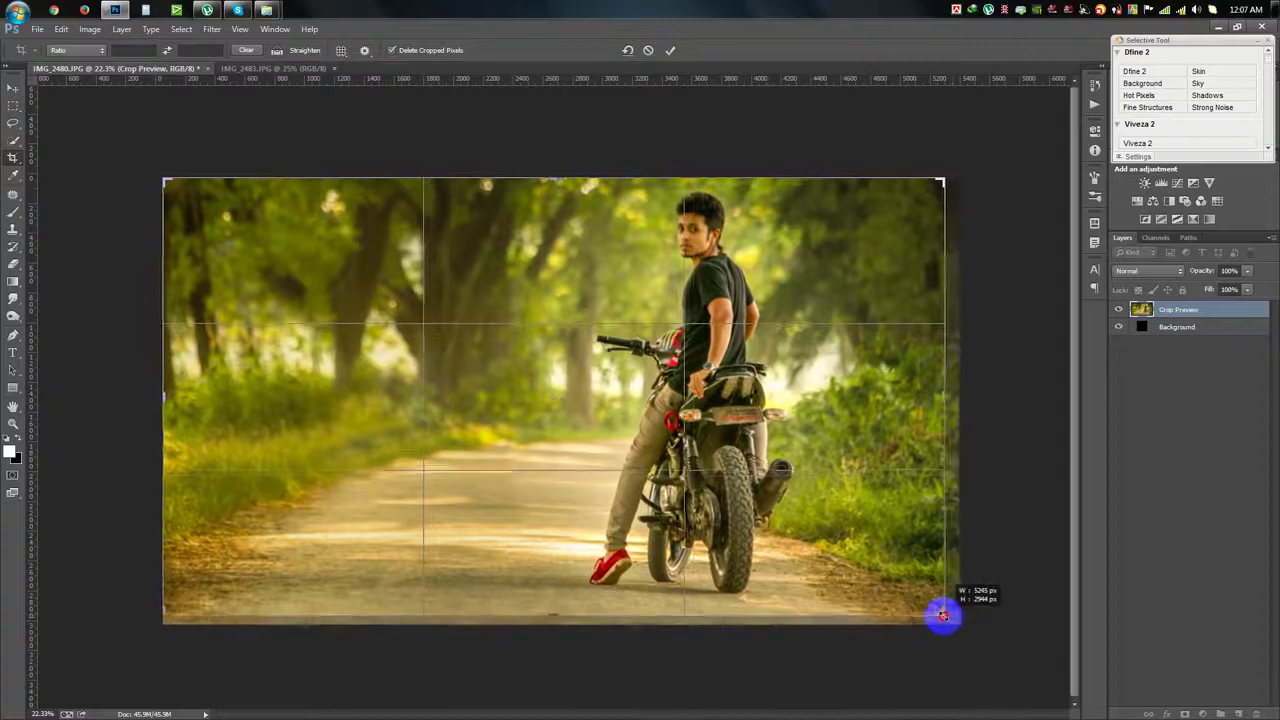
click(672, 51)
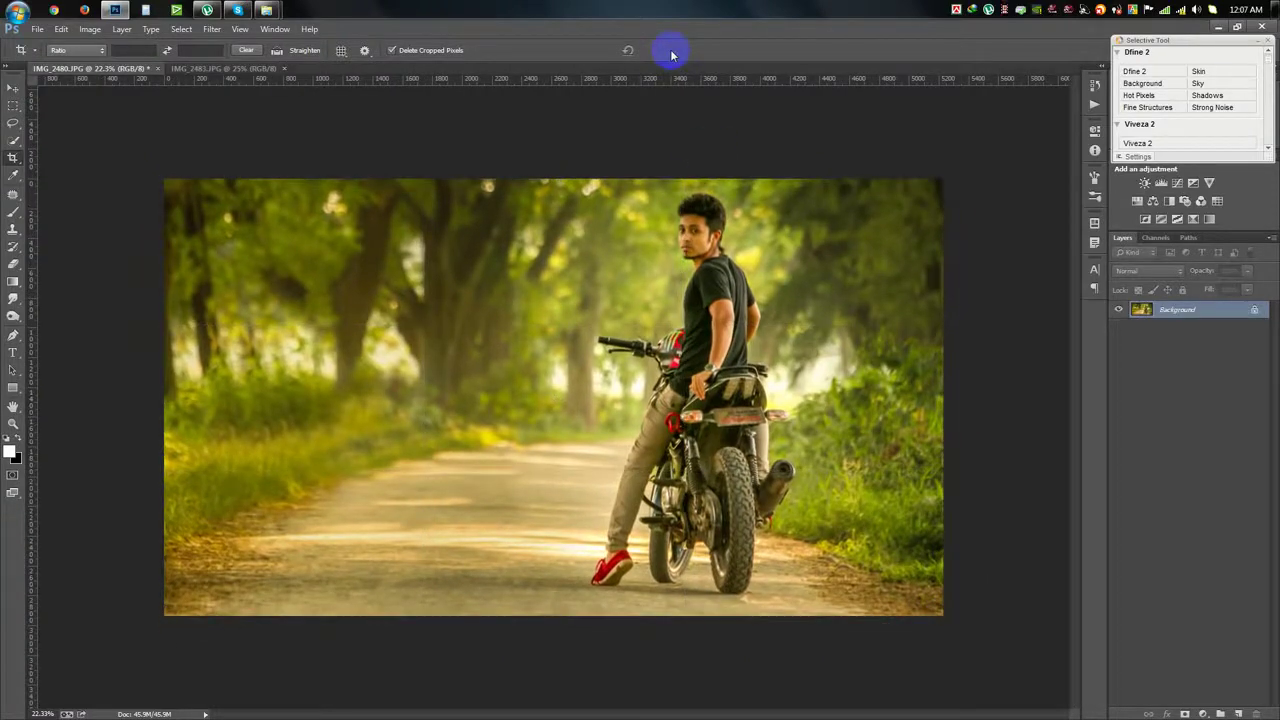
Save the photo as a Maximum-quality JPEG.
key(ctrl+s)
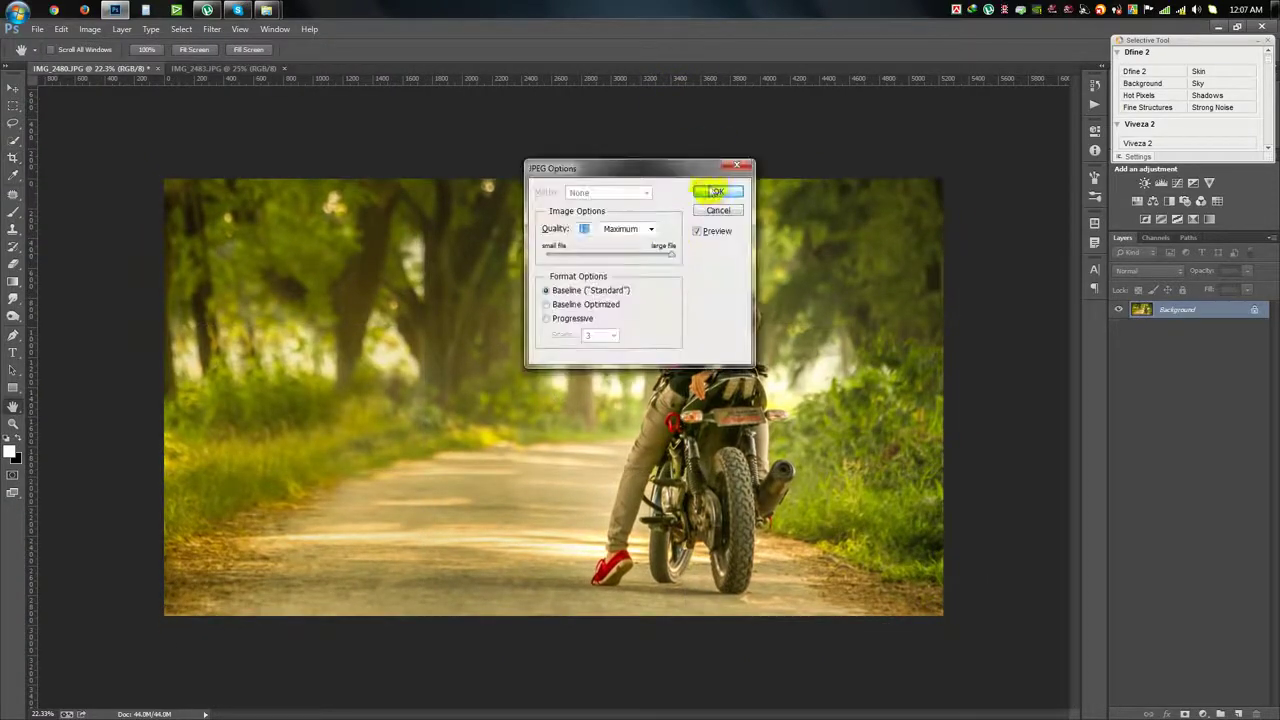
click(715, 191)
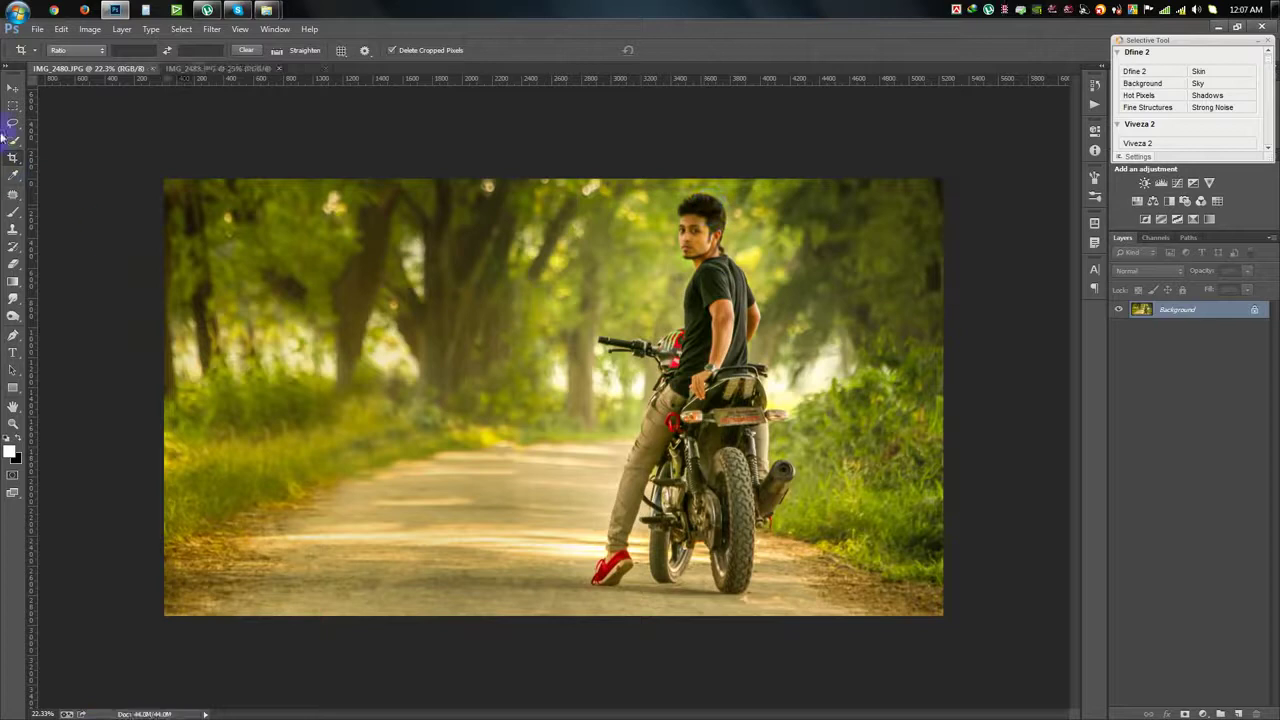
click(13, 89)
Apply a global Structure boost in Viveza 2 as a new layer, then open the Filter menu.
scroll(663, 251, up, 1)
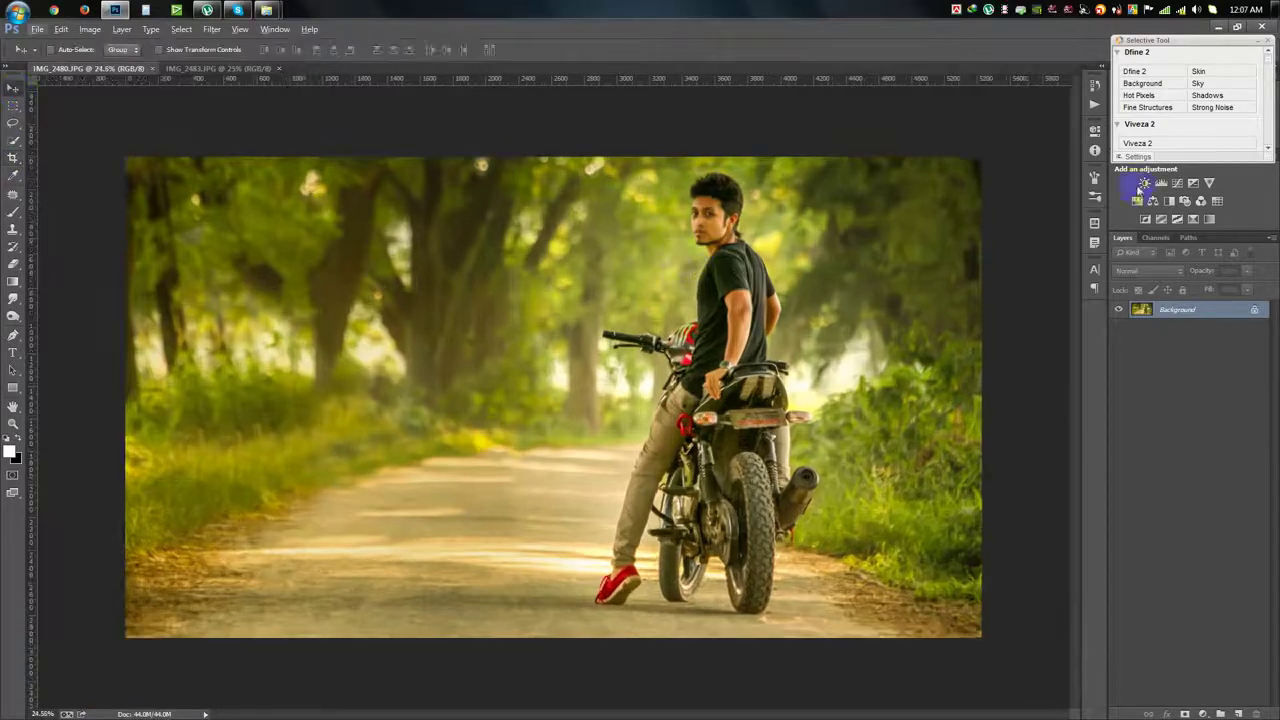
click(1150, 146)
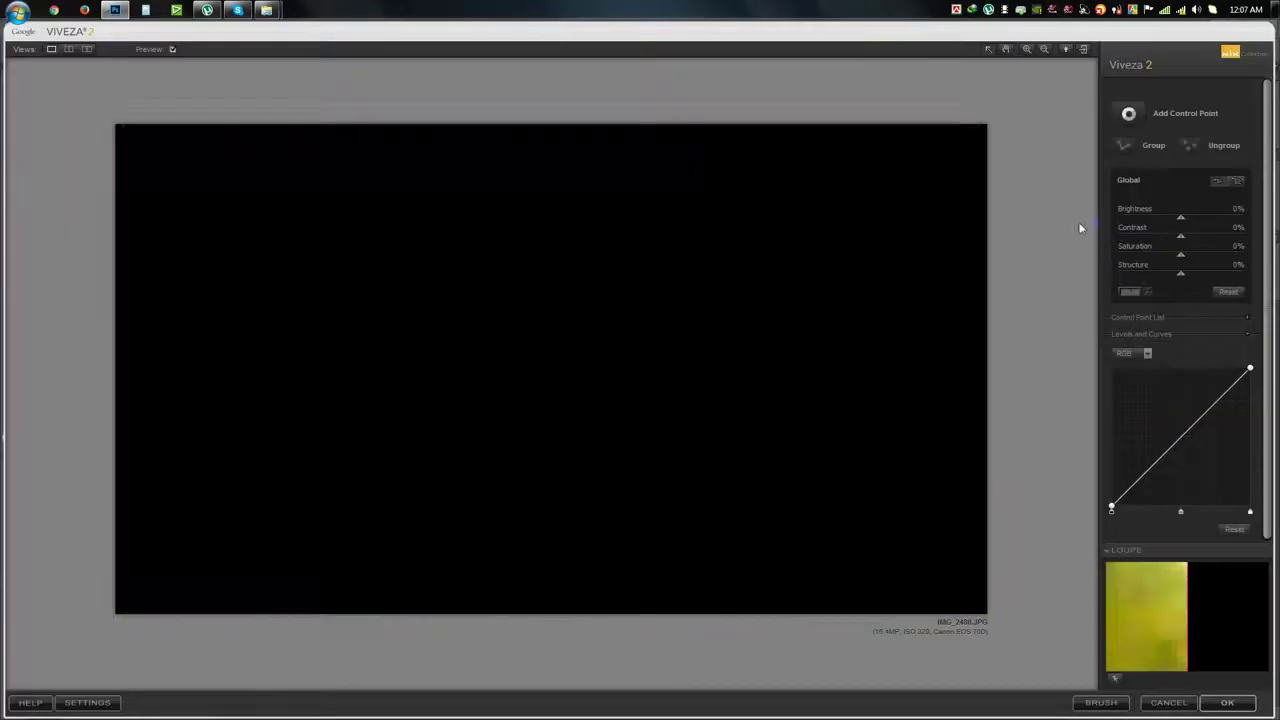
drag(1164, 284, 1199, 272)
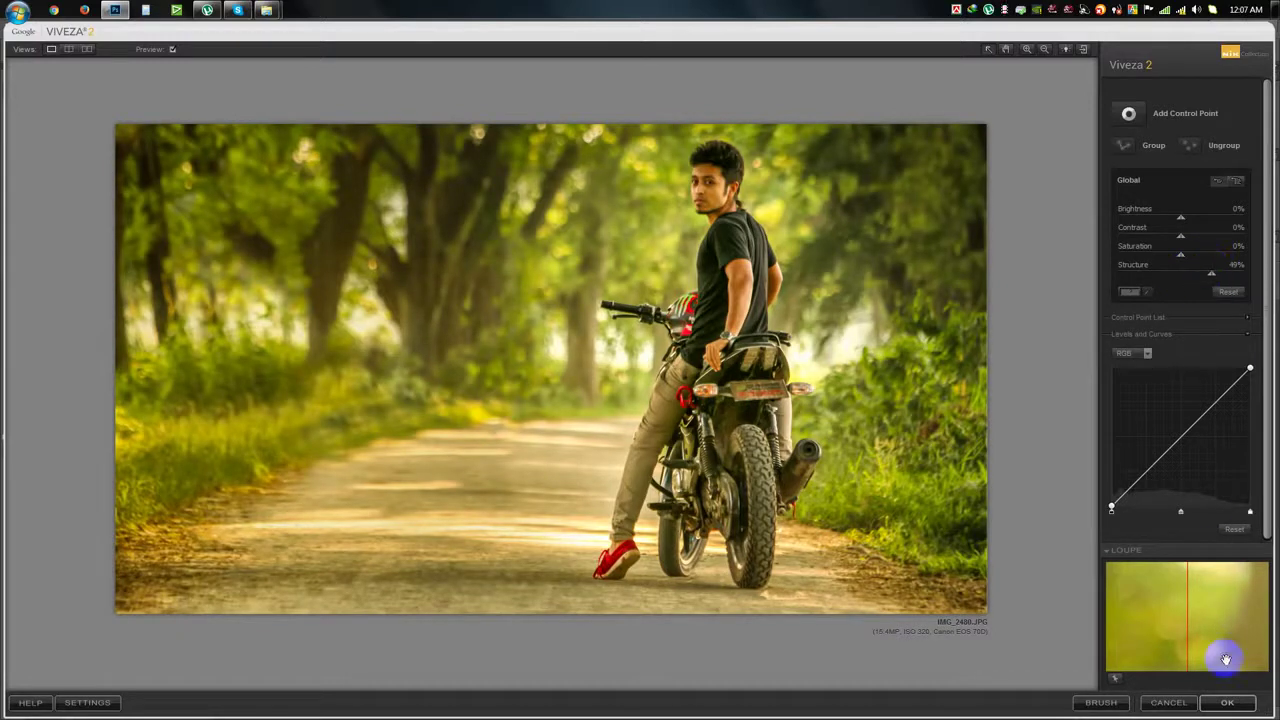
click(1228, 703)
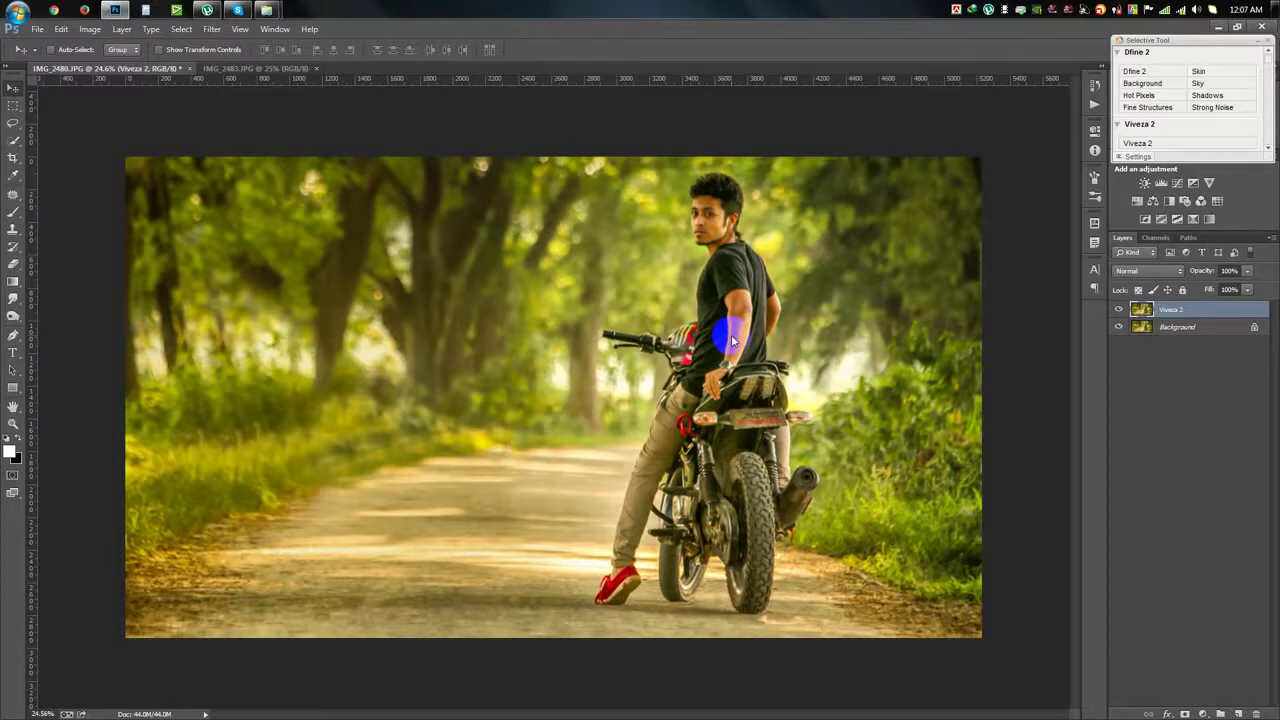
click(212, 29)
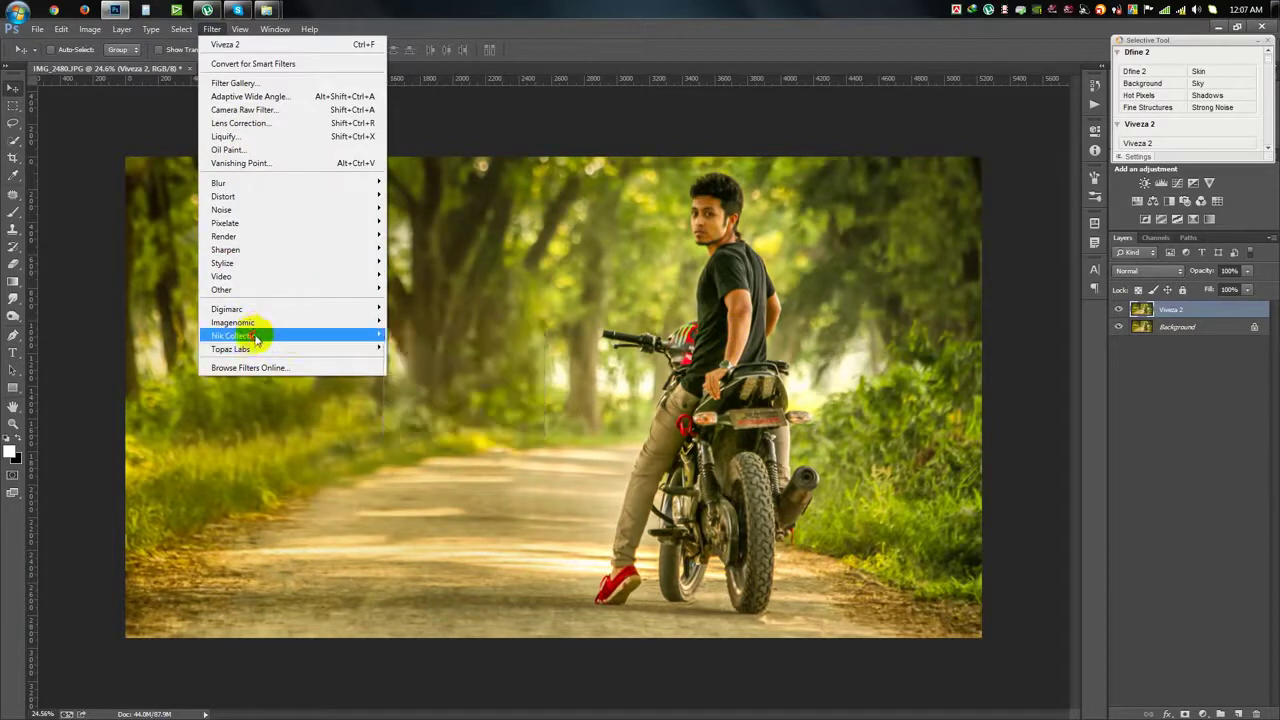
Launch Color Efex Pro 4 and preview looks from B/W Conversion through Colorize.
mouse_move(232, 335)
click(440, 347)
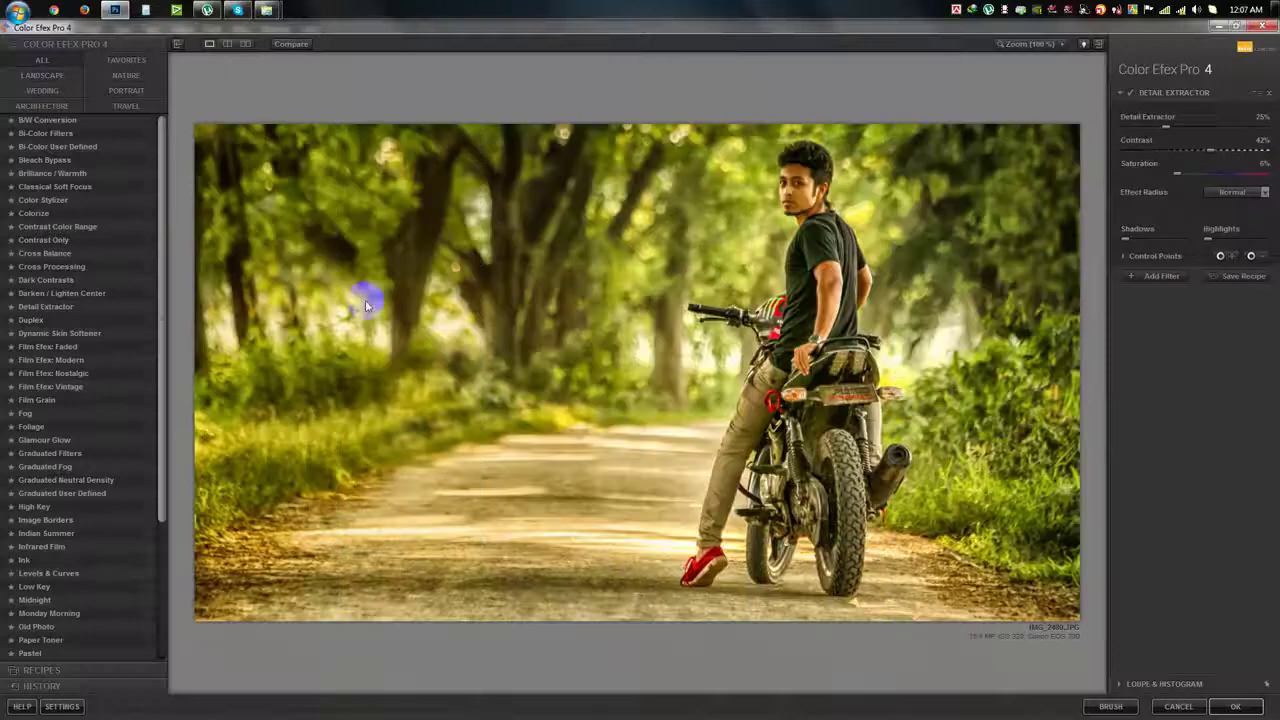
click(30, 120)
click(42, 133)
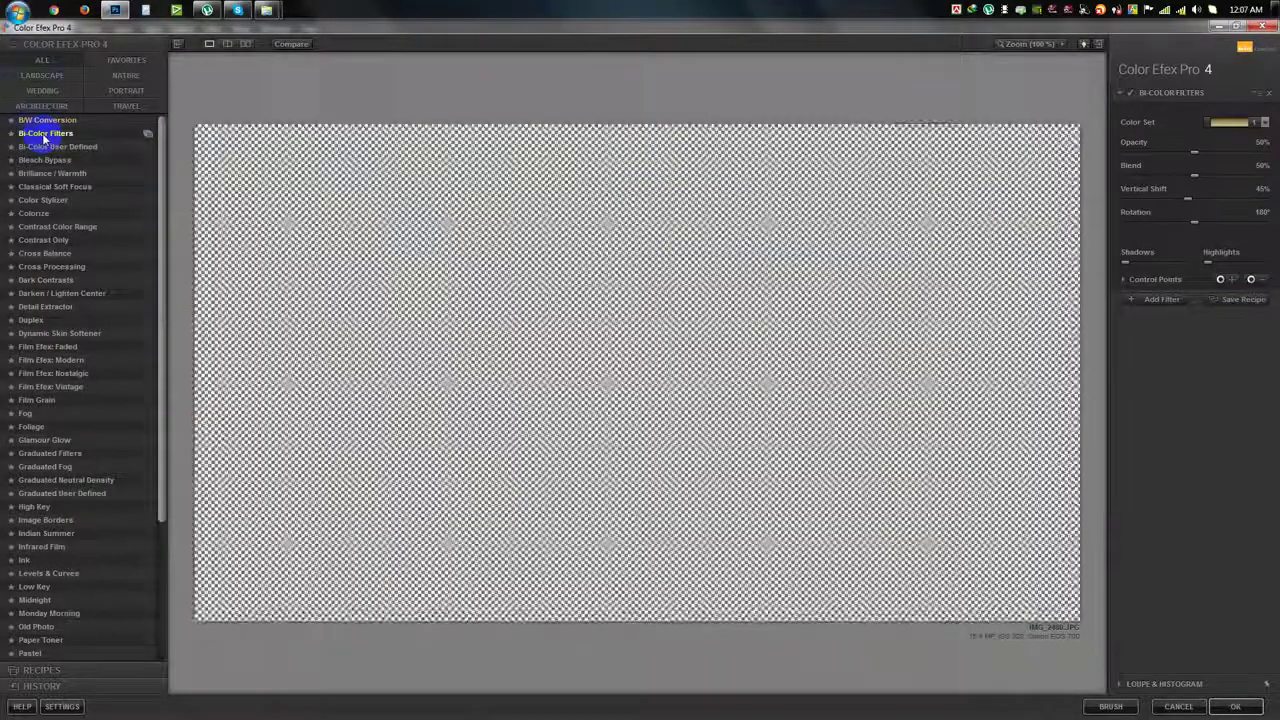
click(46, 146)
click(45, 160)
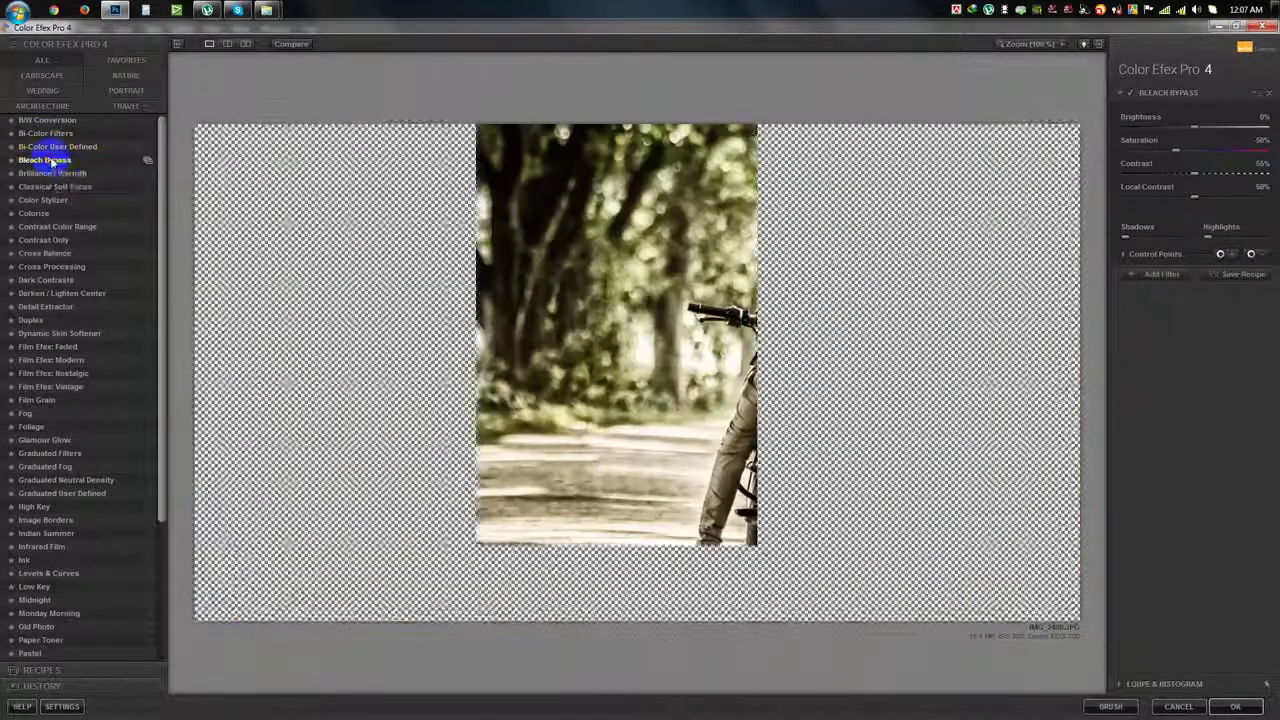
click(55, 173)
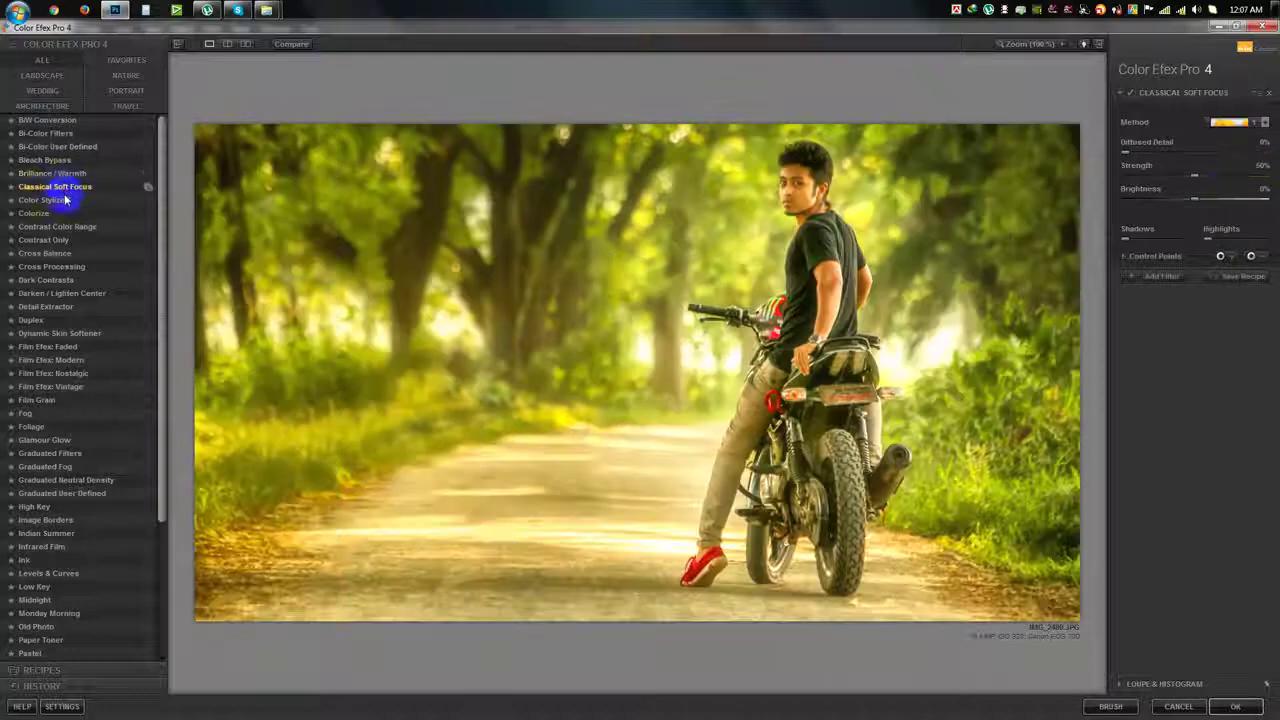
click(62, 200)
click(45, 213)
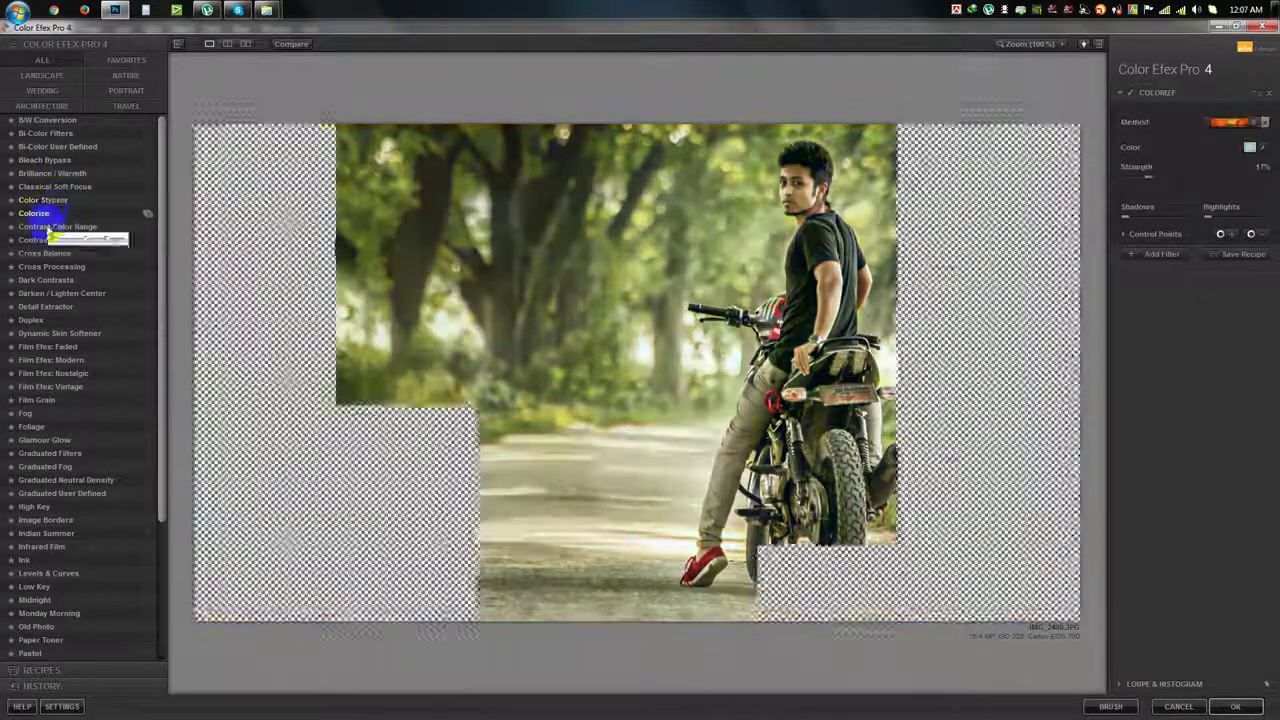
Preview Contrast Only, Contrast Color Range, Cross Processing, Darken/Lighten Center, Detail Extractor and Foliage.
click(46, 241)
click(46, 228)
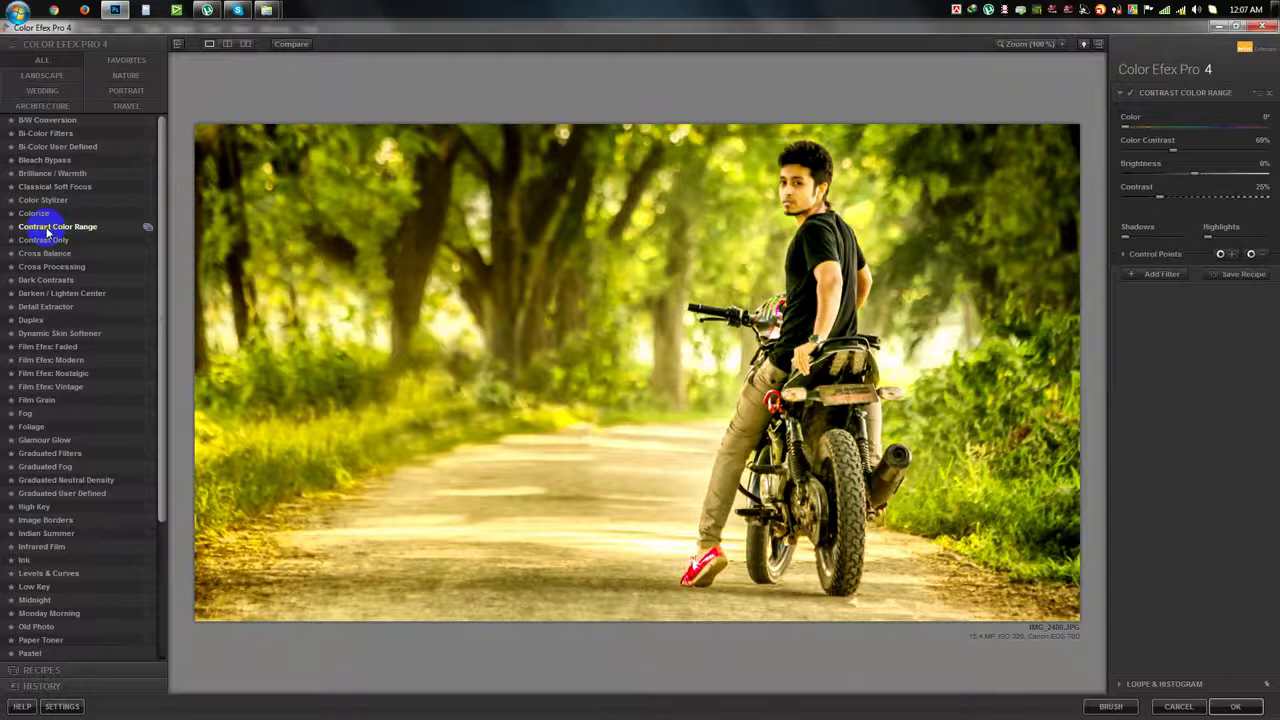
click(46, 267)
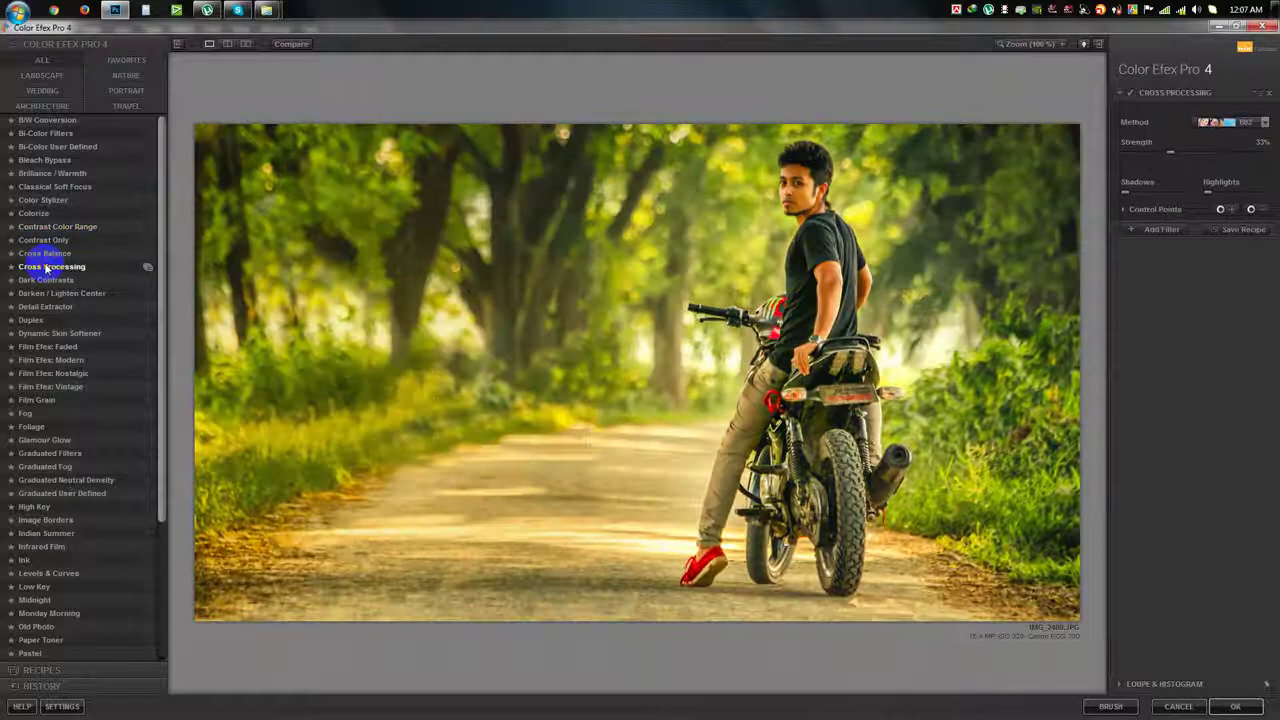
click(46, 280)
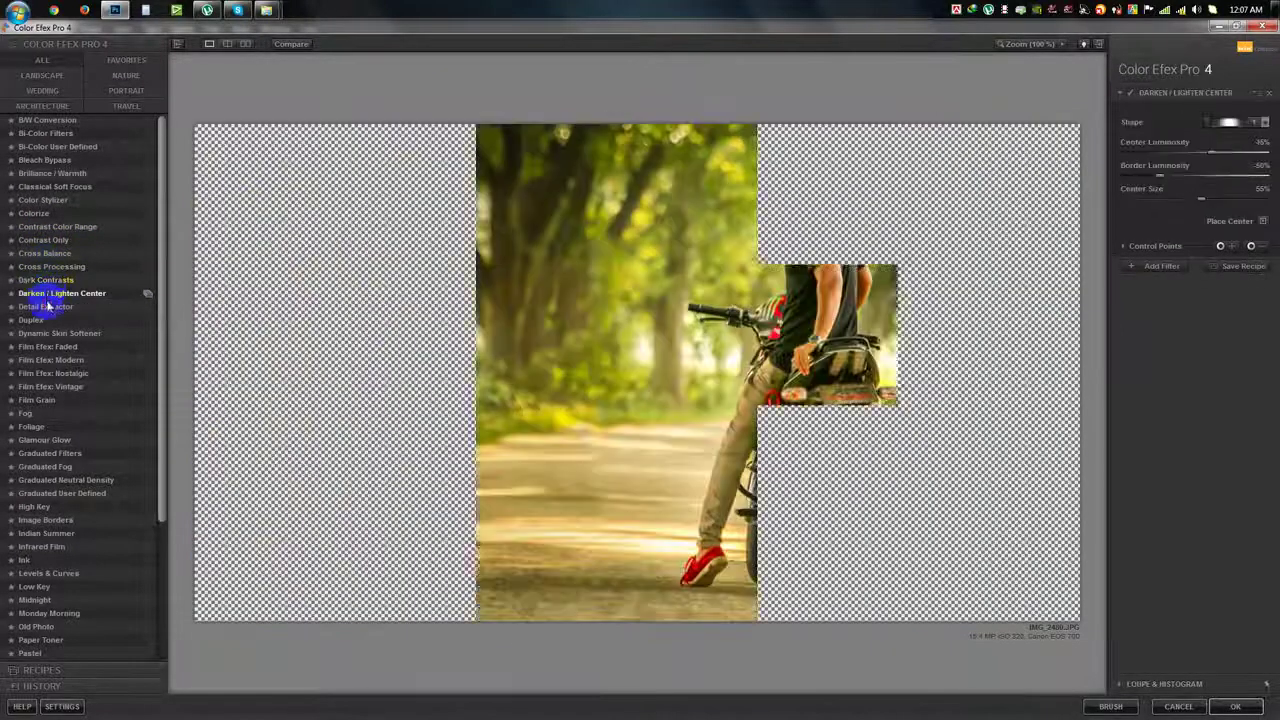
click(46, 307)
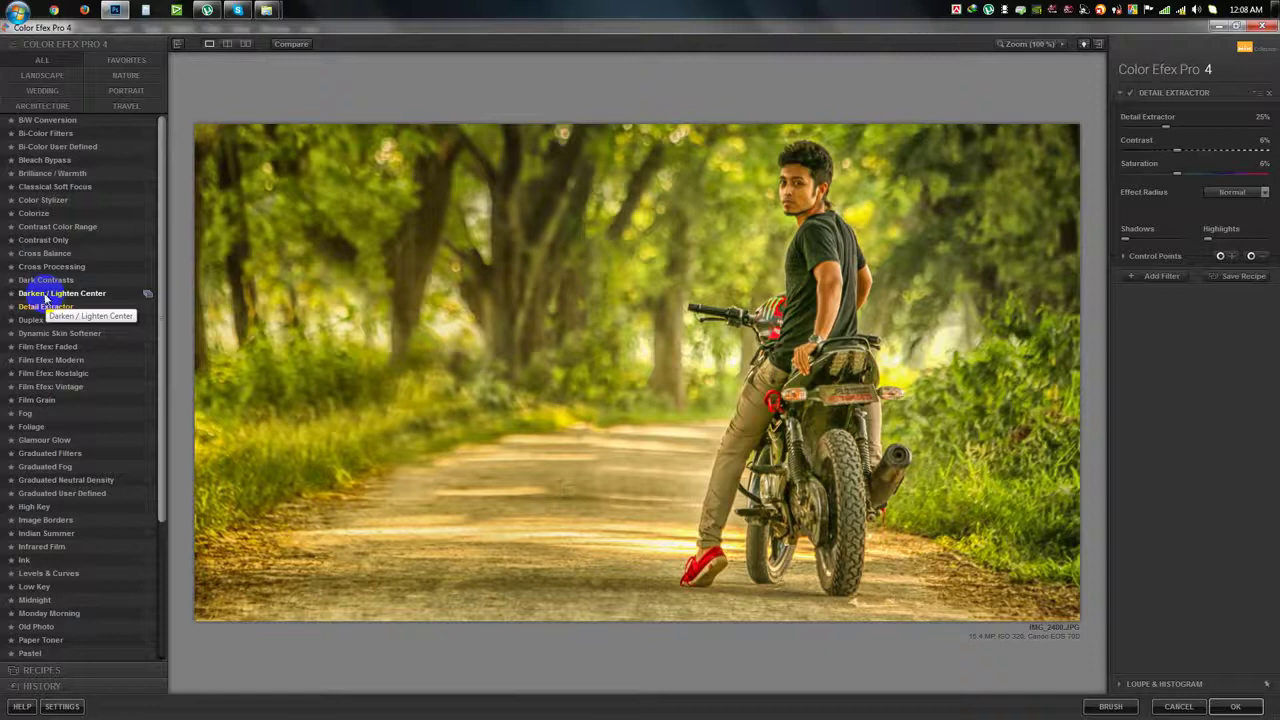
click(11, 428)
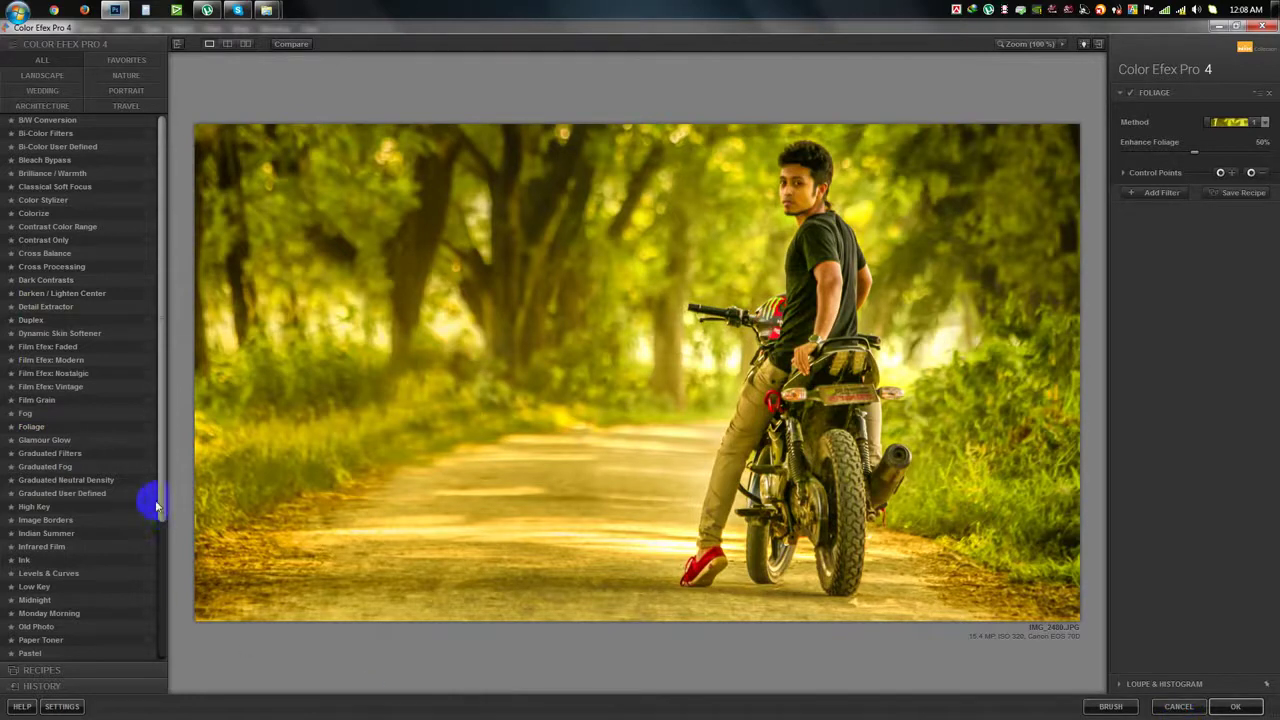
scroll(120, 570, down, 2)
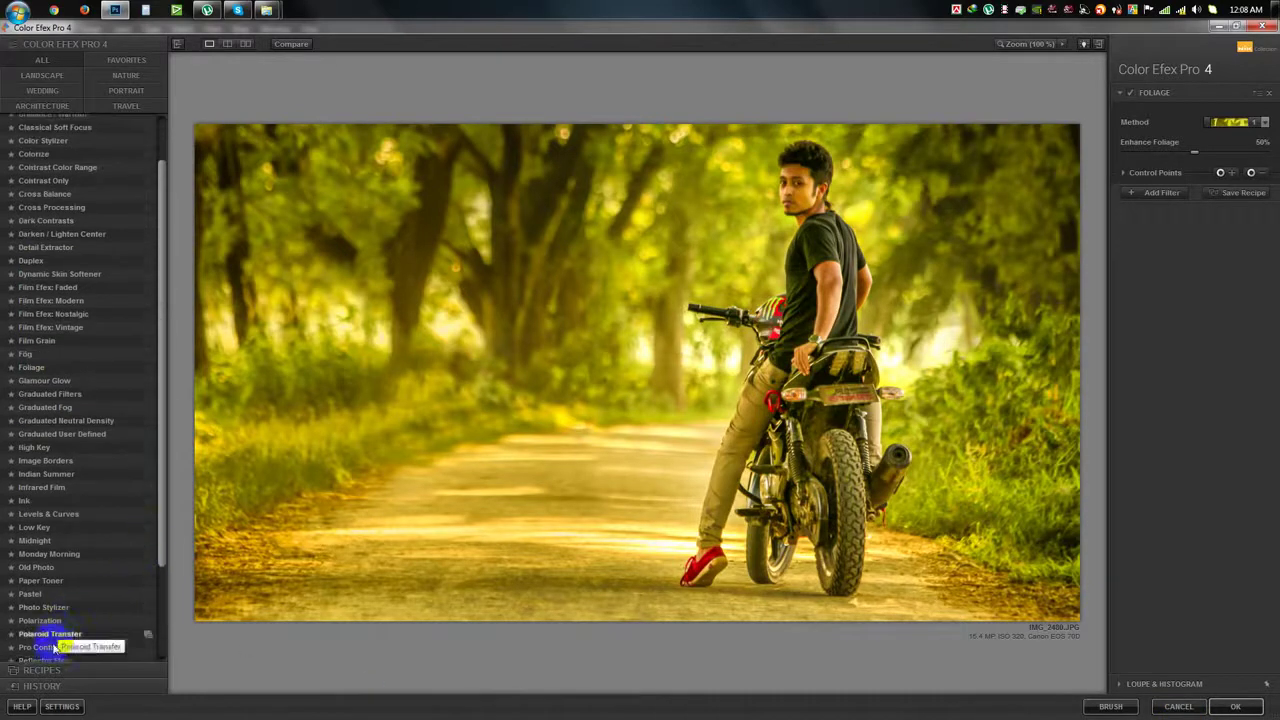
scroll(157, 570, down, 2)
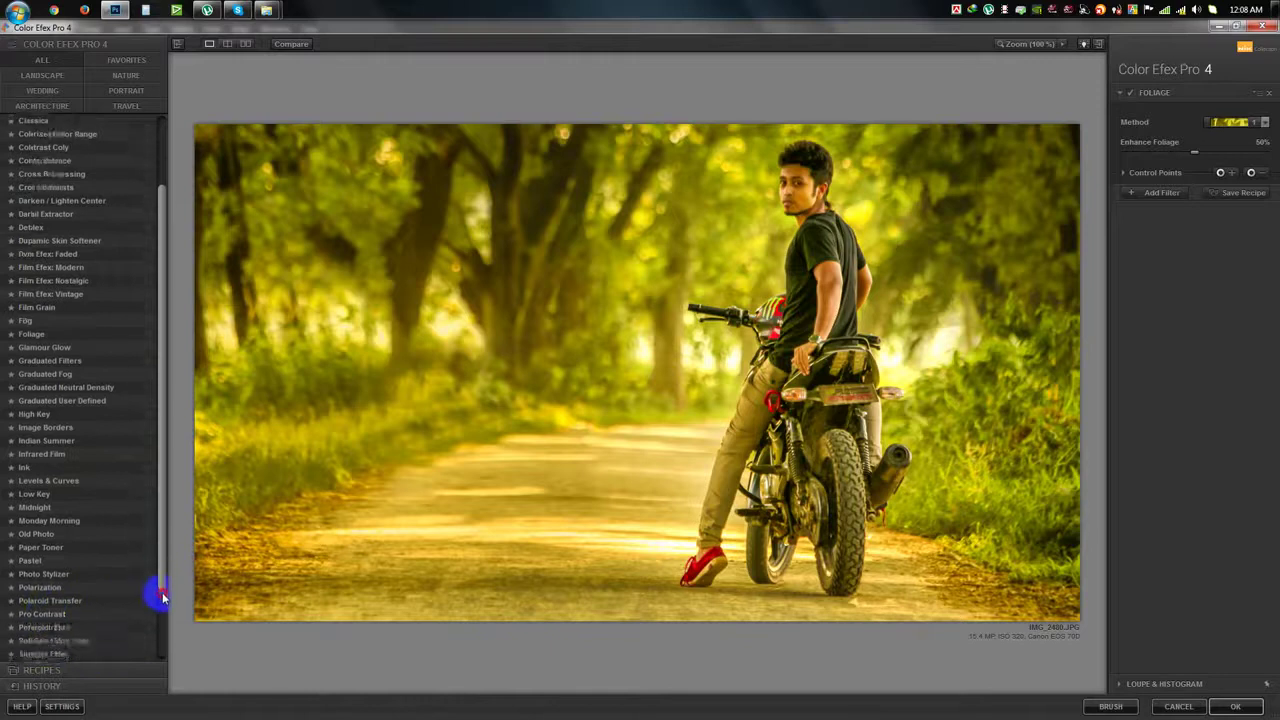
scroll(157, 594, down, 1)
Pick Tonal Contrast, compare before and after, and return it to Photoshop.
click(57, 646)
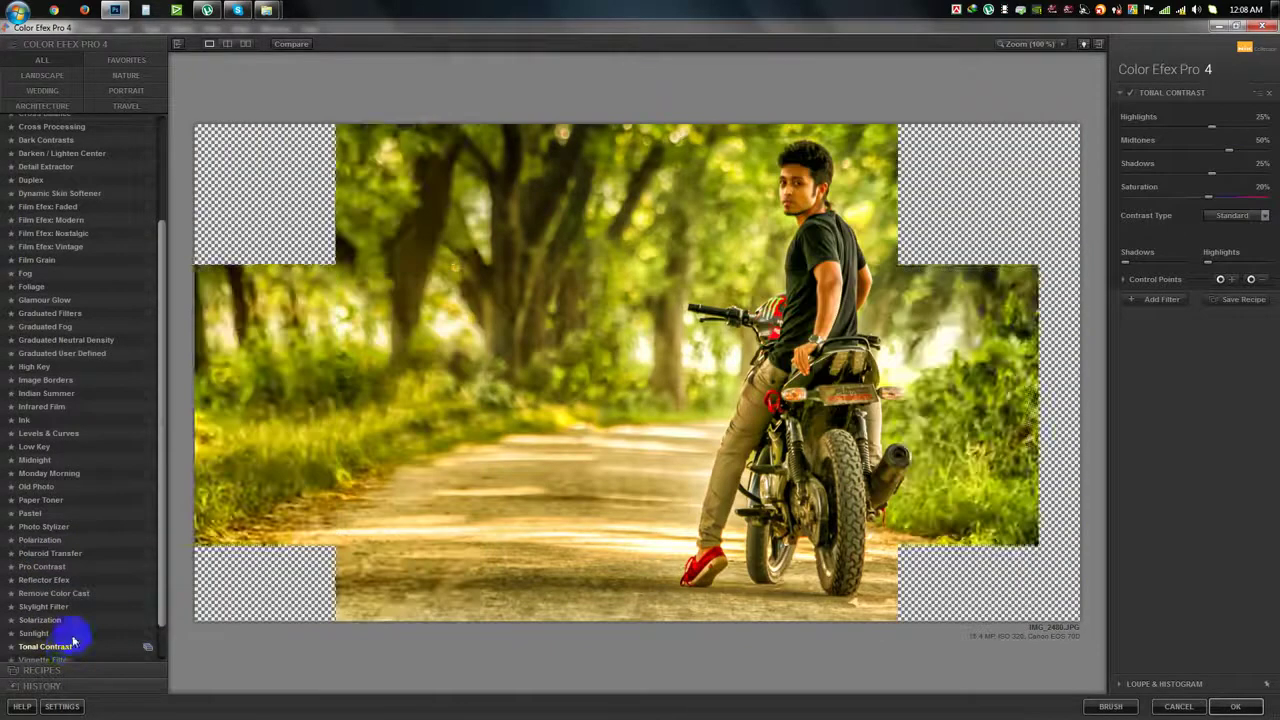
click(1127, 97)
click(1127, 97)
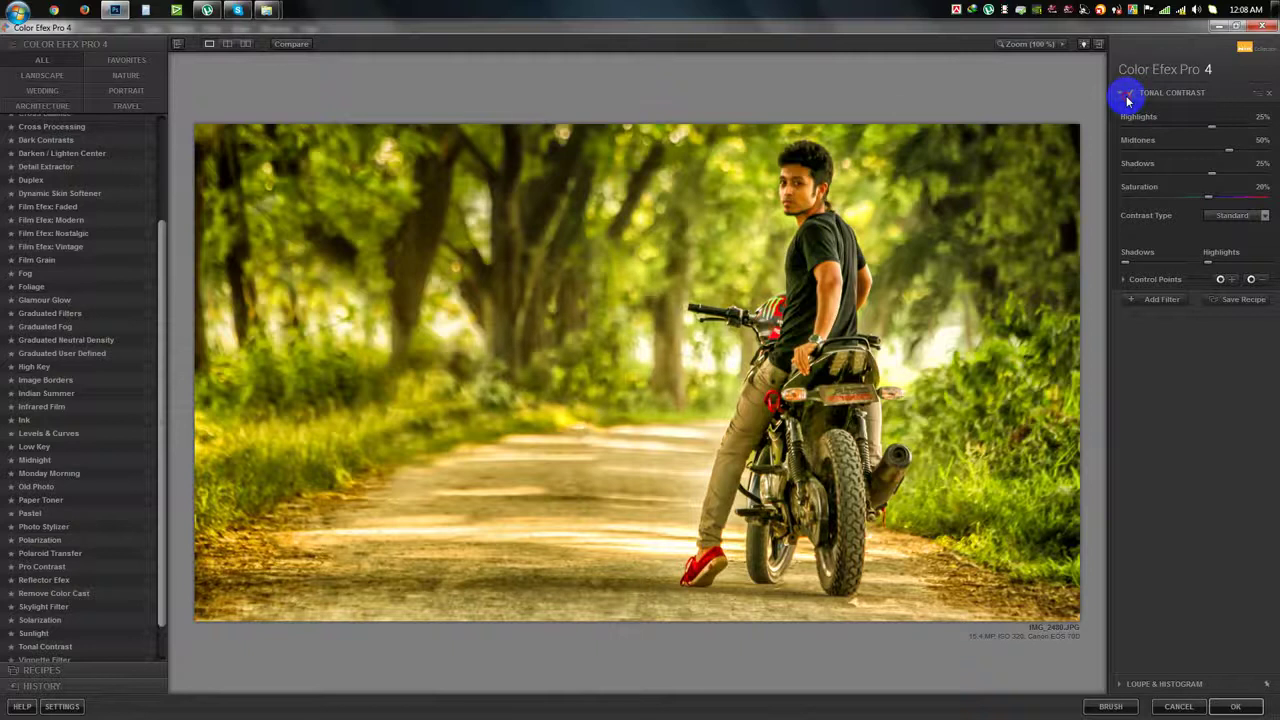
click(1127, 97)
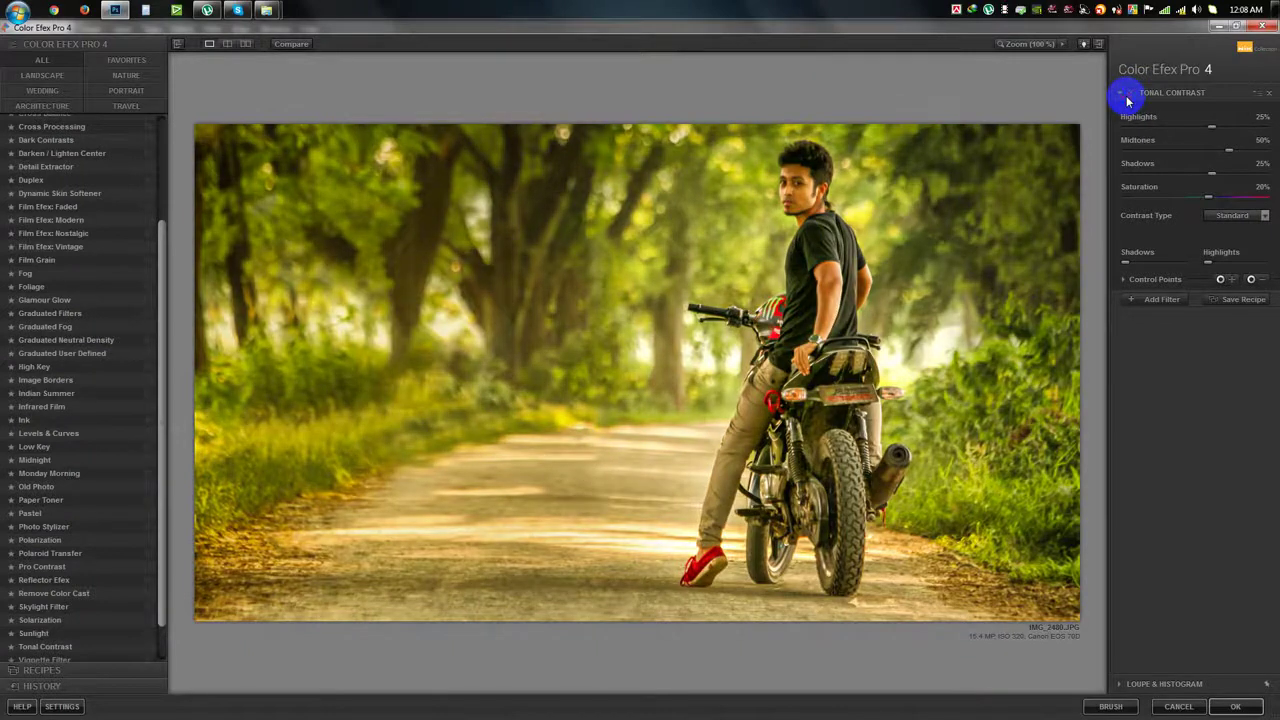
click(1234, 705)
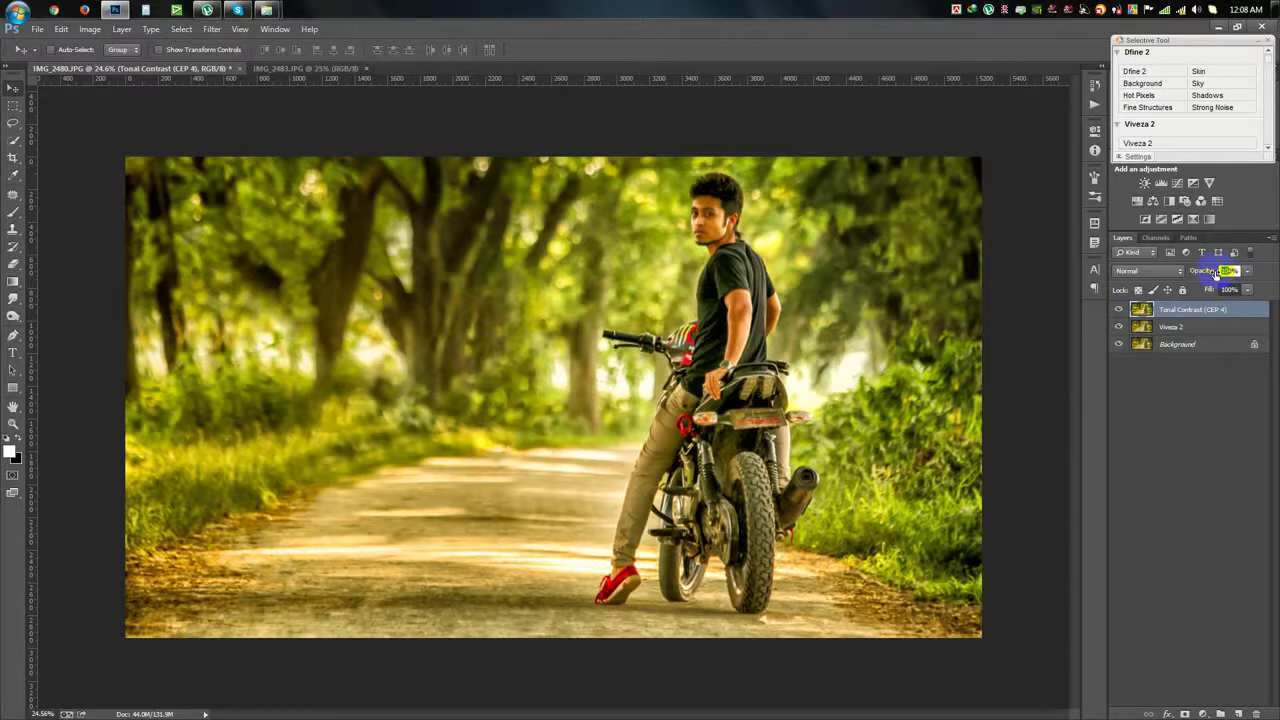
Lower the Tonal Contrast opacity, merge all three layers into Background, and add Layer 1.
drag(1216, 273, 1213, 276)
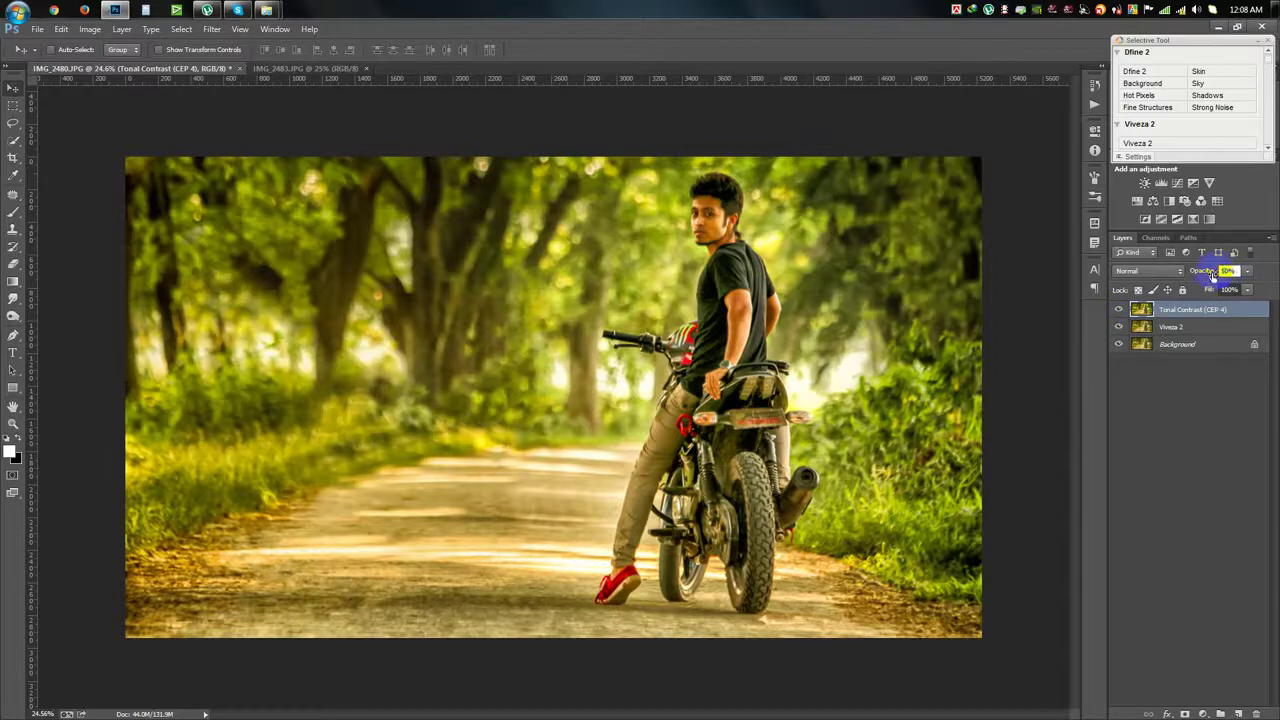
shift+click(1200, 344)
click(1193, 331)
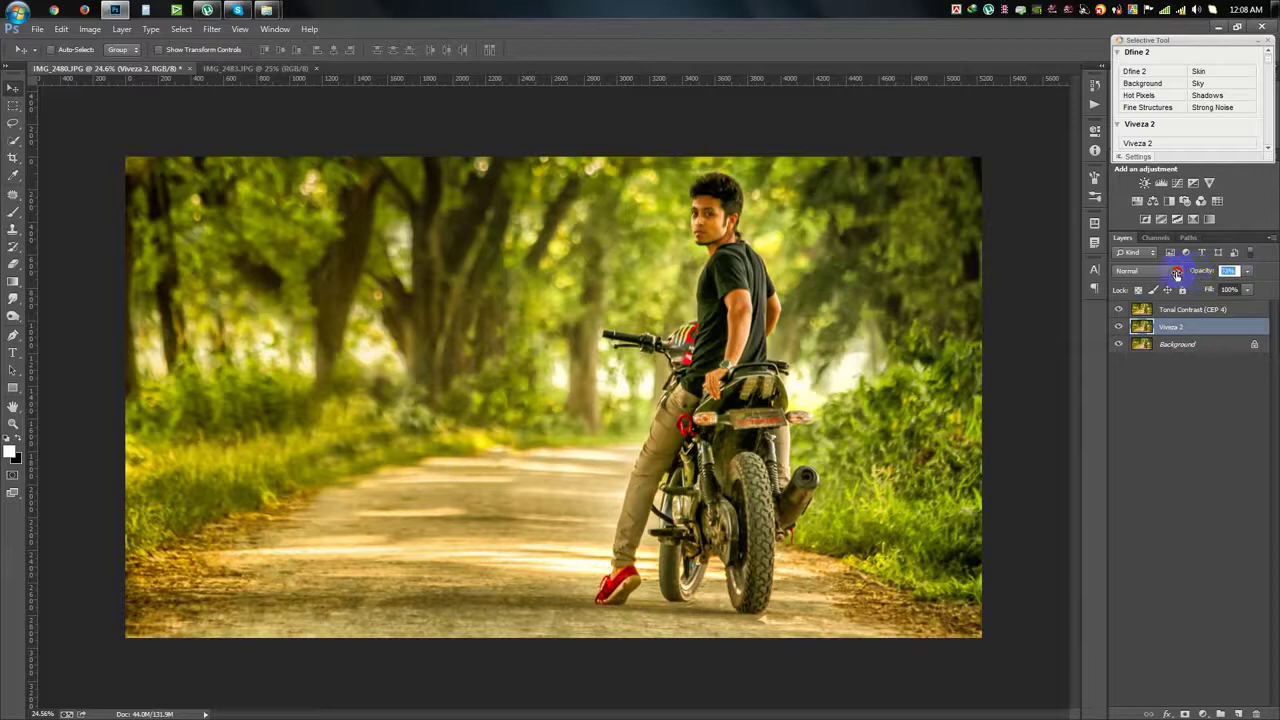
click(1174, 309)
shift+click(1183, 347)
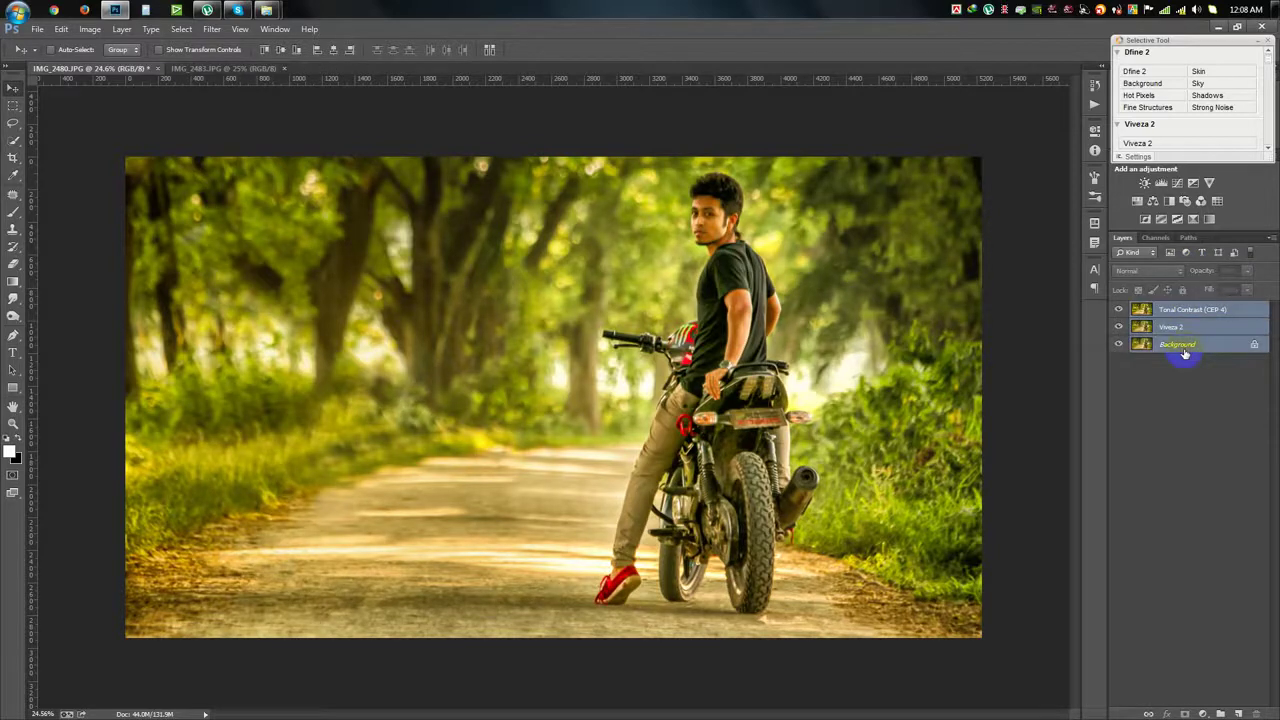
key(ctrl+e)
key(ctrl+minus)
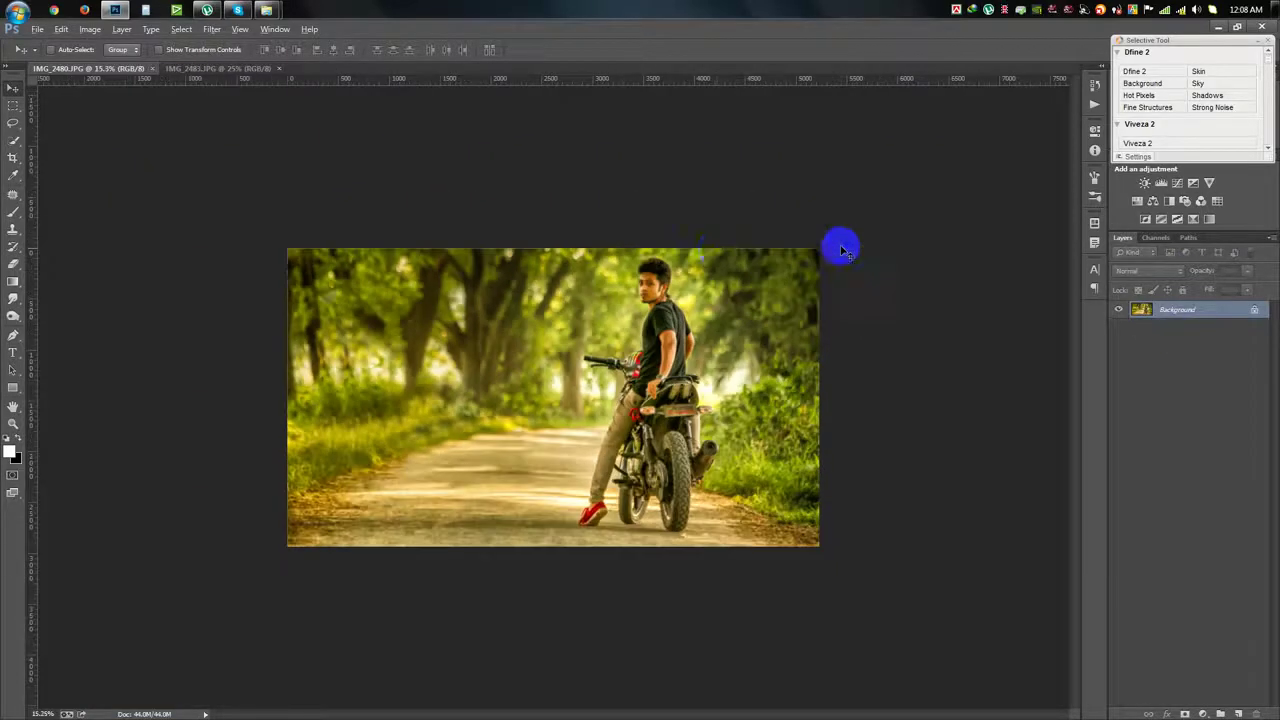
scroll(716, 252, up, 1)
scroll(718, 252, up, 1)
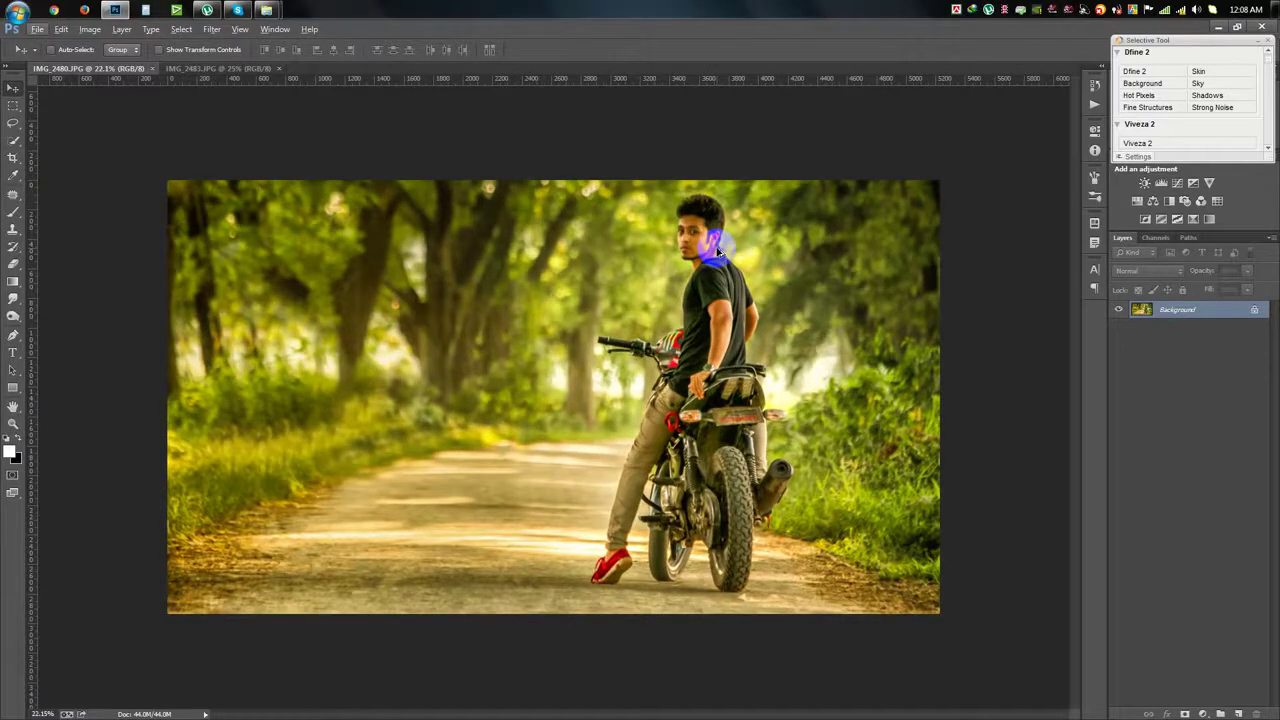
click(1239, 713)
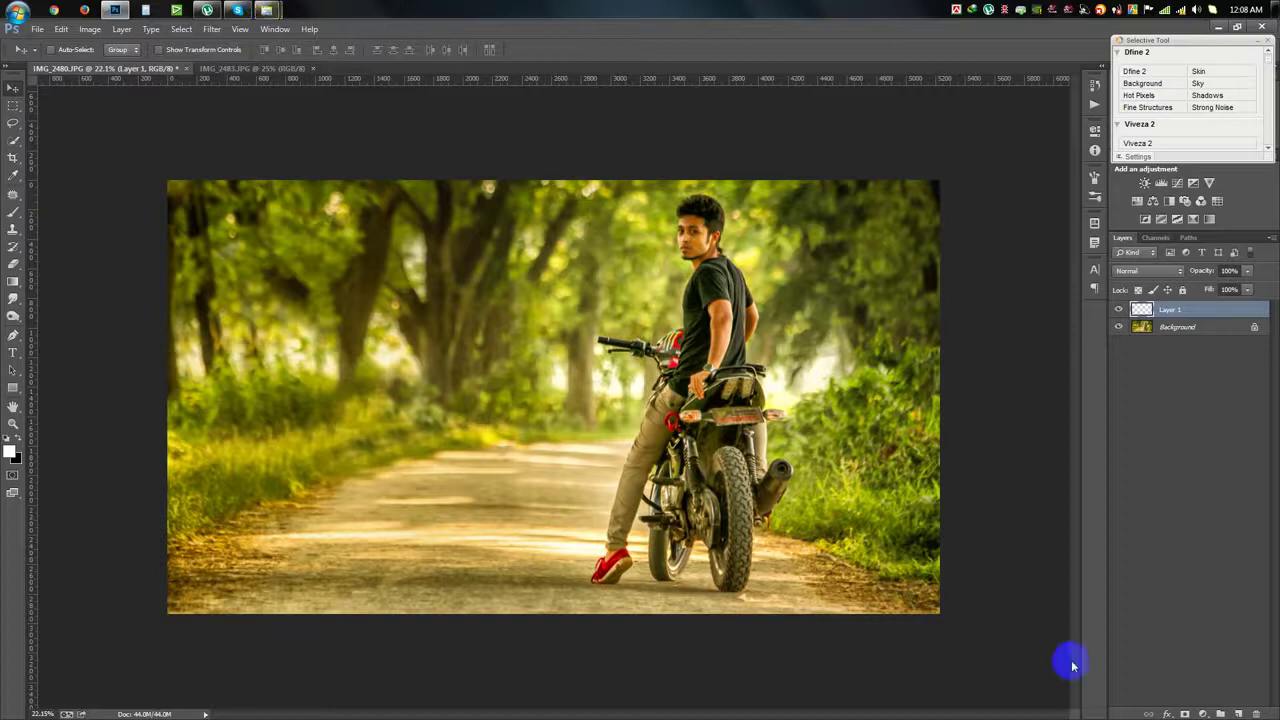
Delete the empty Layer 1 and open the HELP FILE folder on drive WORK (E:).
click(1258, 713)
click(15, 10)
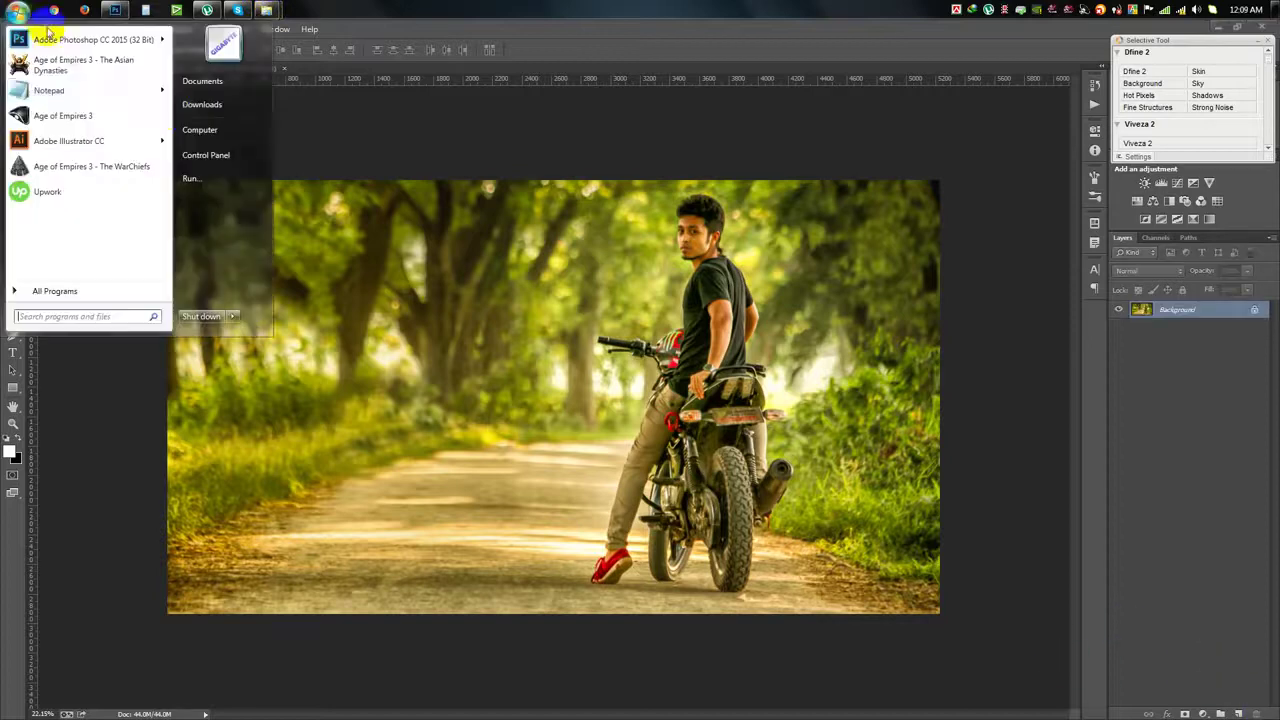
click(220, 133)
double_click(517, 110)
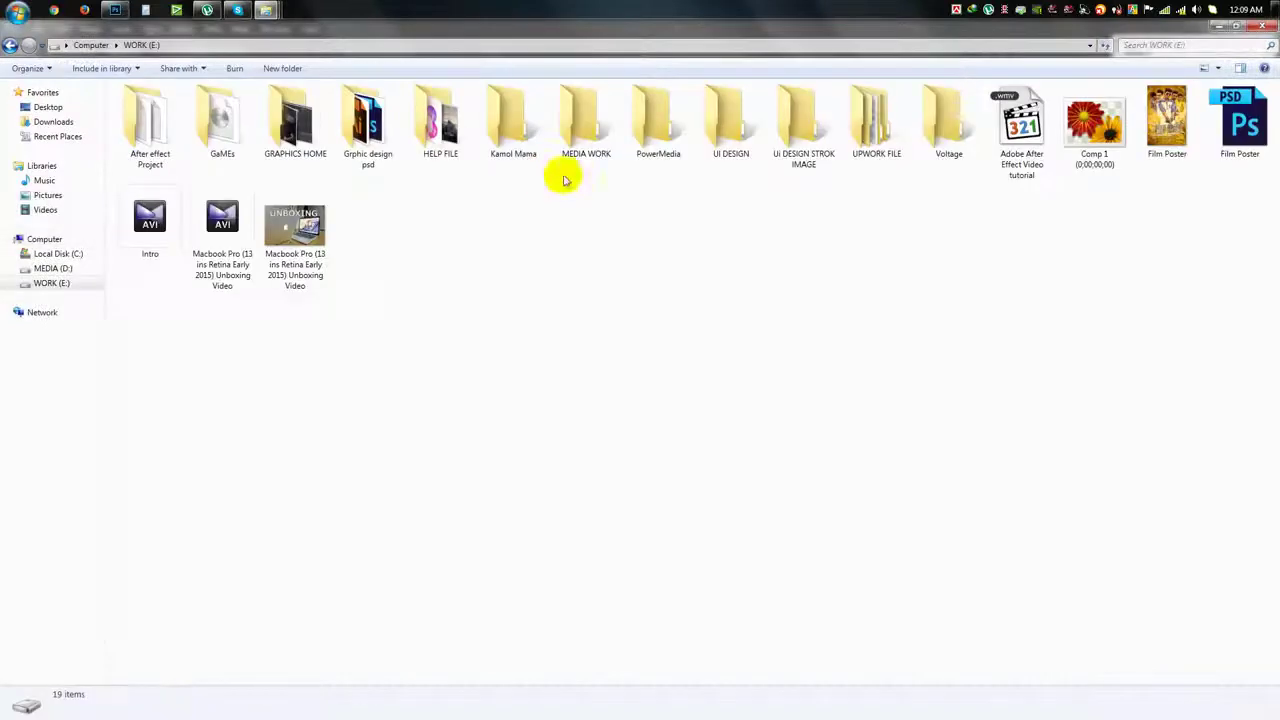
double_click(425, 125)
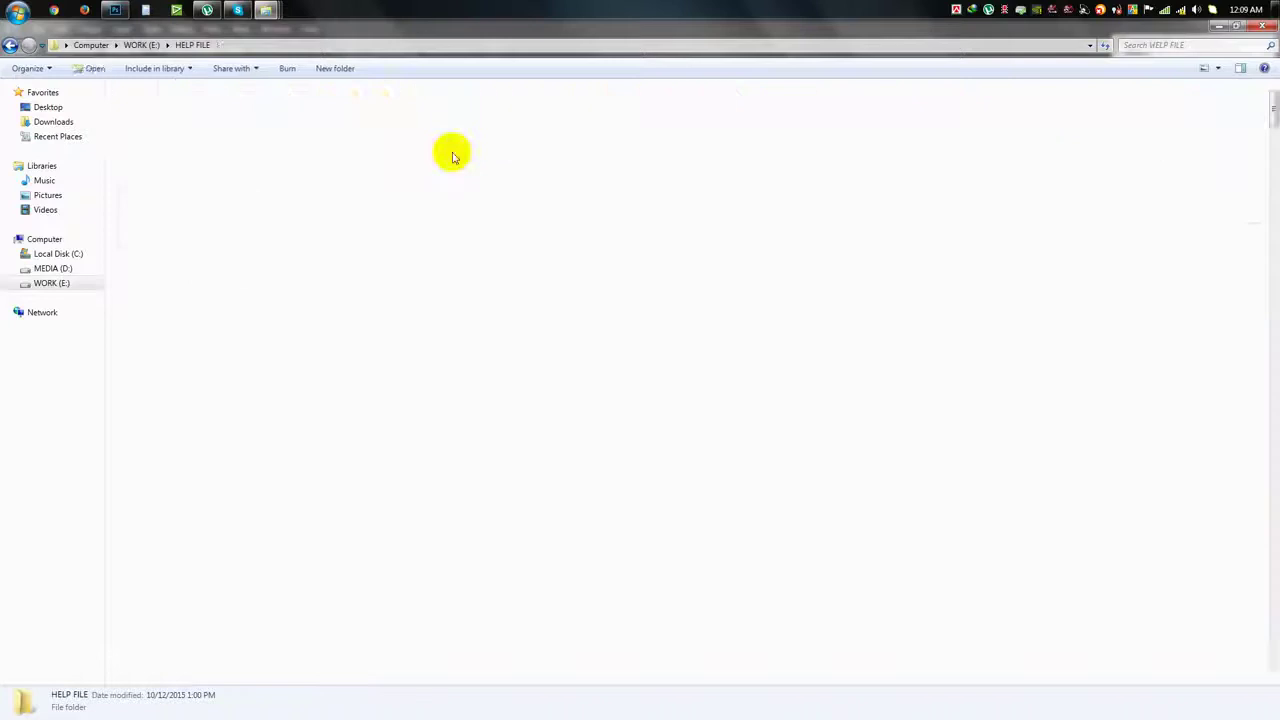
Scroll through the HELP FILE thumbnails to bring the Smoke images into view.
scroll(665, 375, down, 5)
scroll(672, 388, down, 10)
scroll(672, 388, down, 10)
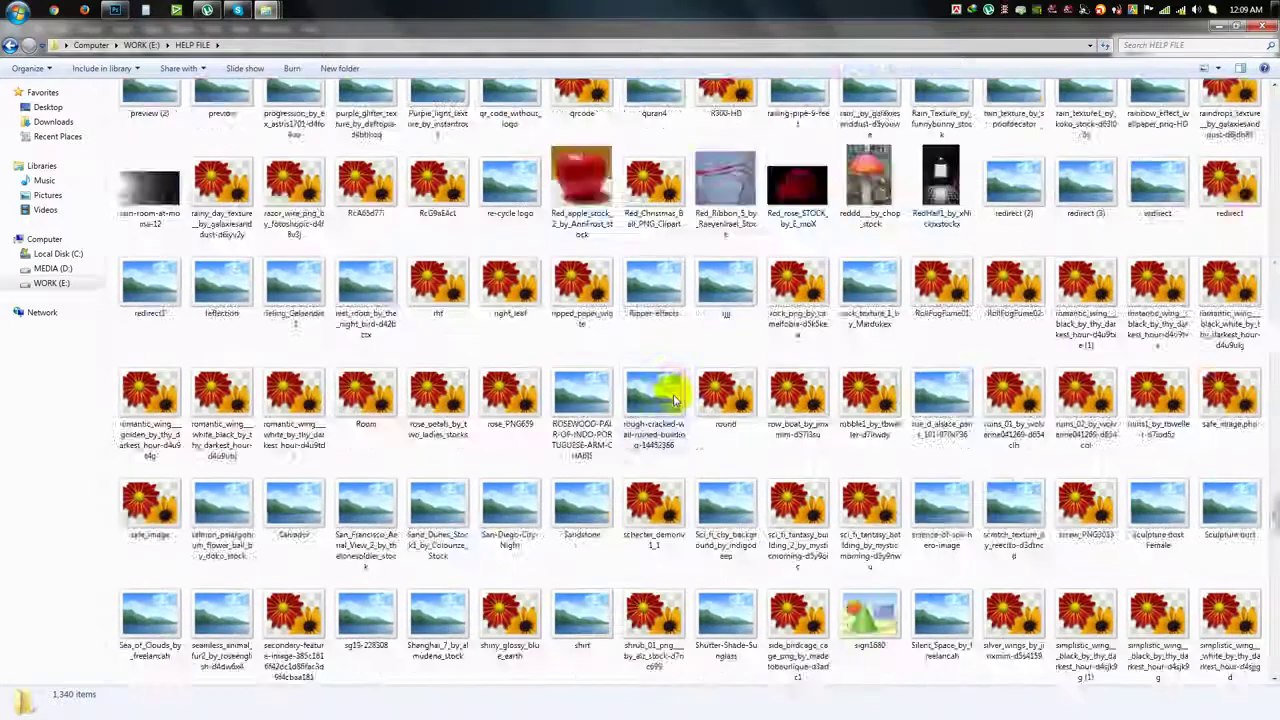
scroll(675, 395, down, 10)
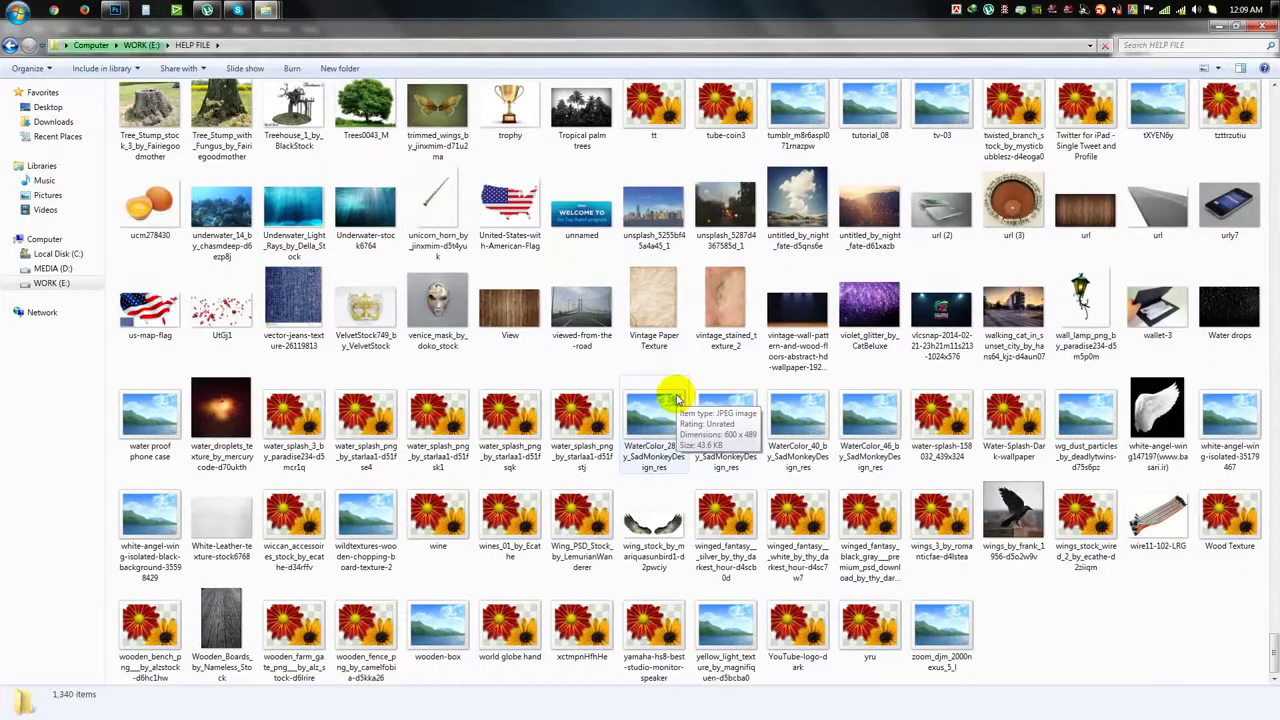
scroll(676, 398, up, 2)
scroll(676, 398, up, 3)
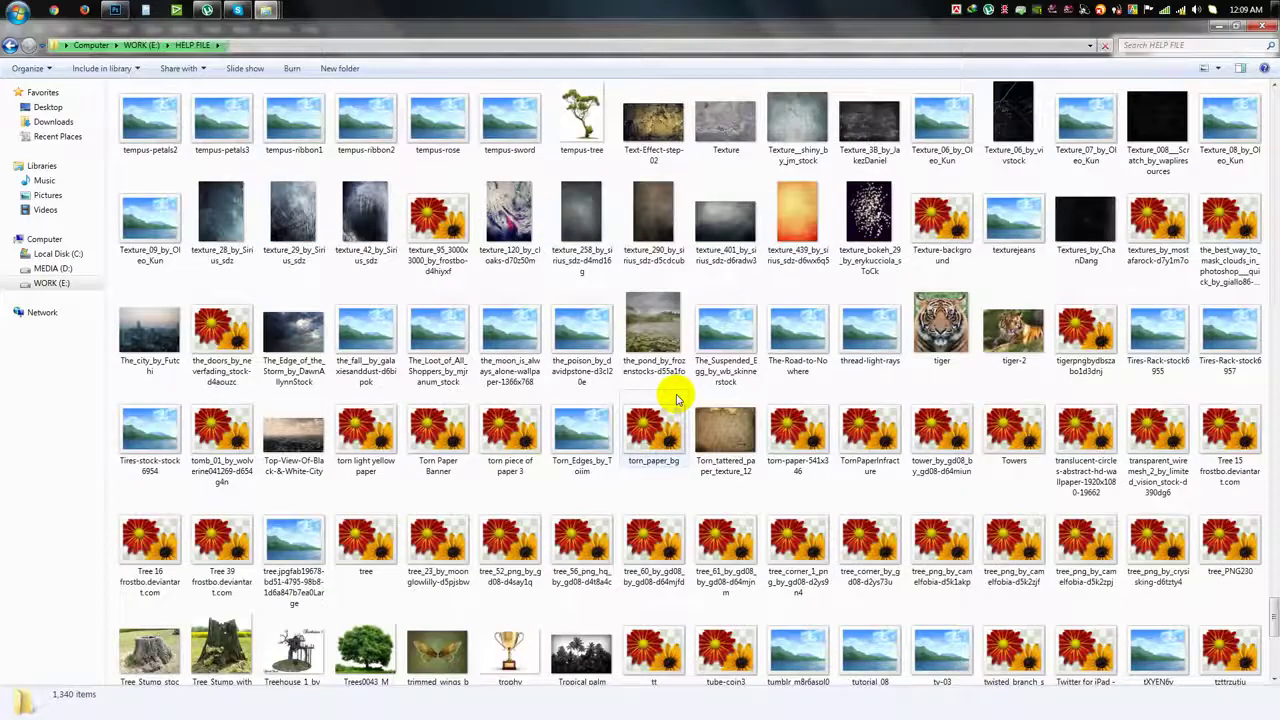
scroll(676, 398, up, 3)
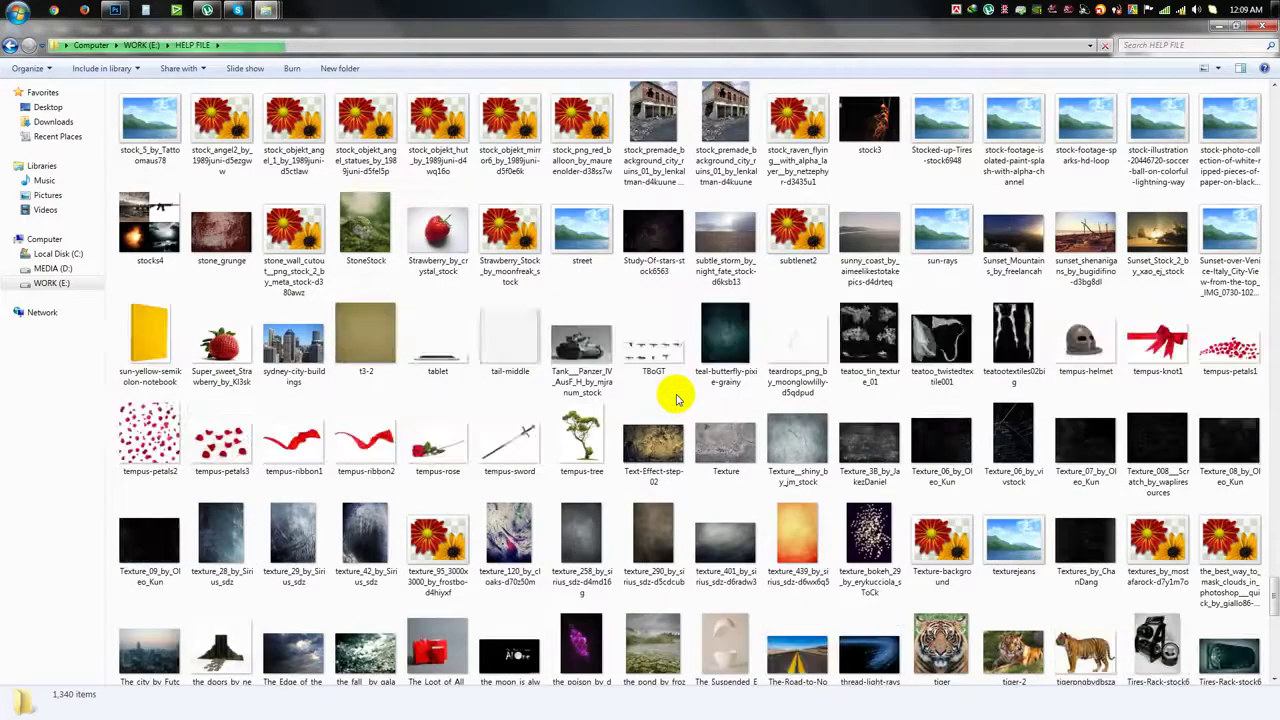
scroll(676, 398, up, 3)
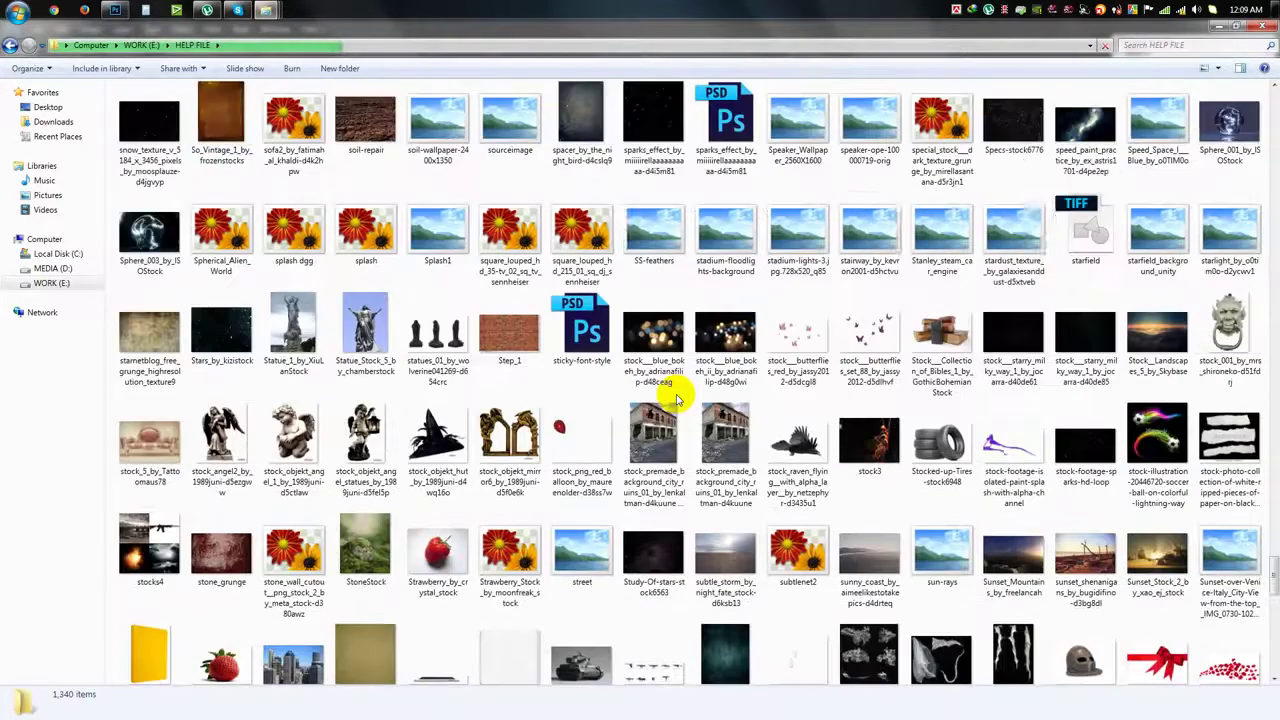
scroll(676, 398, down, 7)
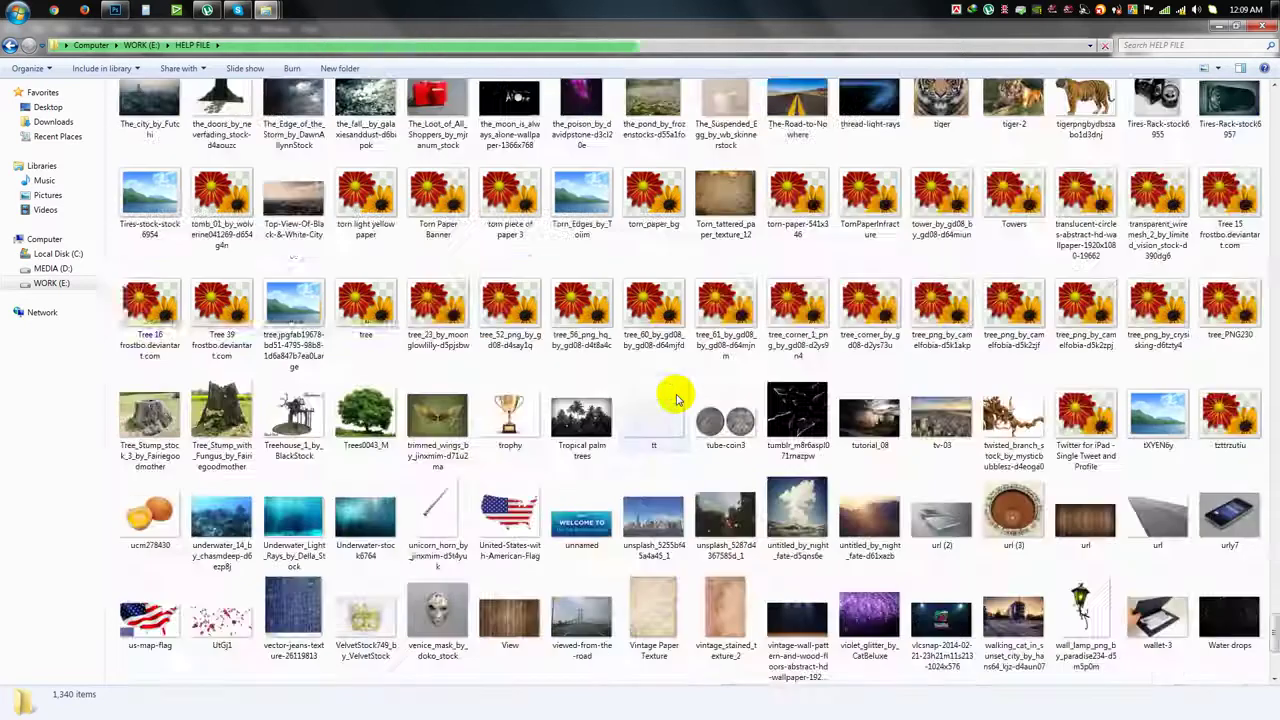
scroll(676, 398, down, 3)
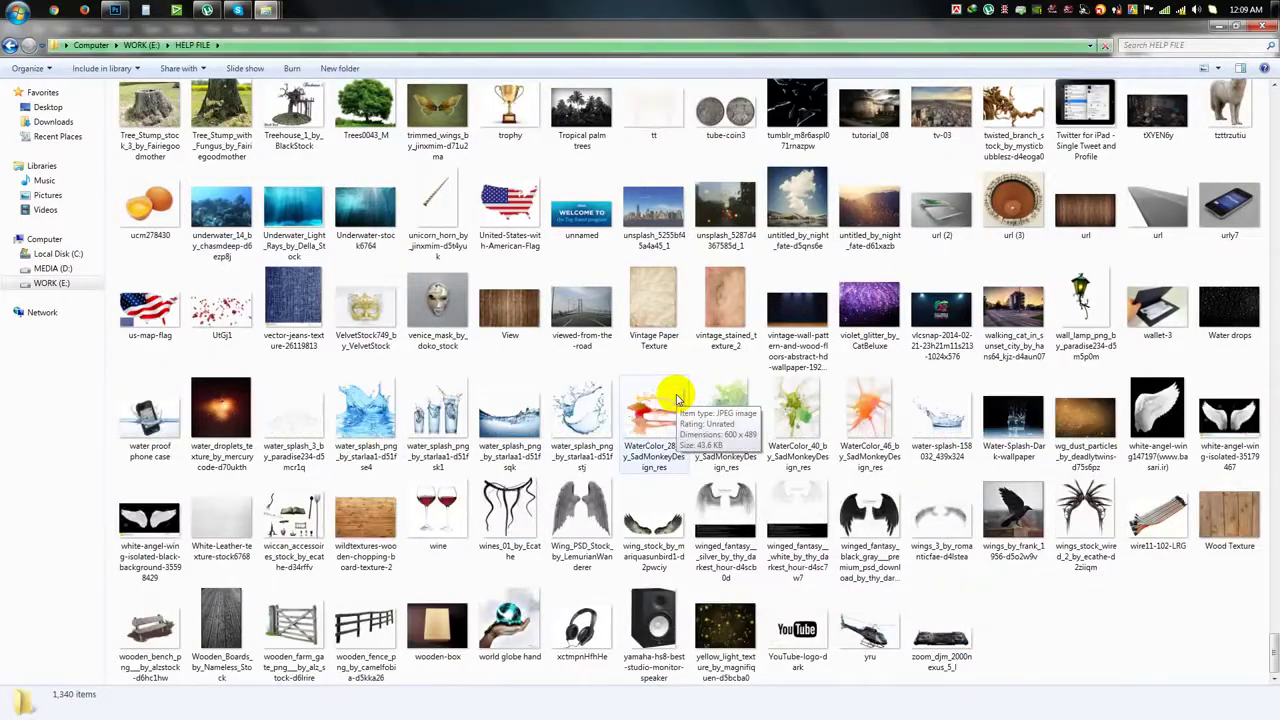
scroll(676, 398, up, 5)
scroll(676, 398, up, 5)
scroll(676, 398, up, 5)
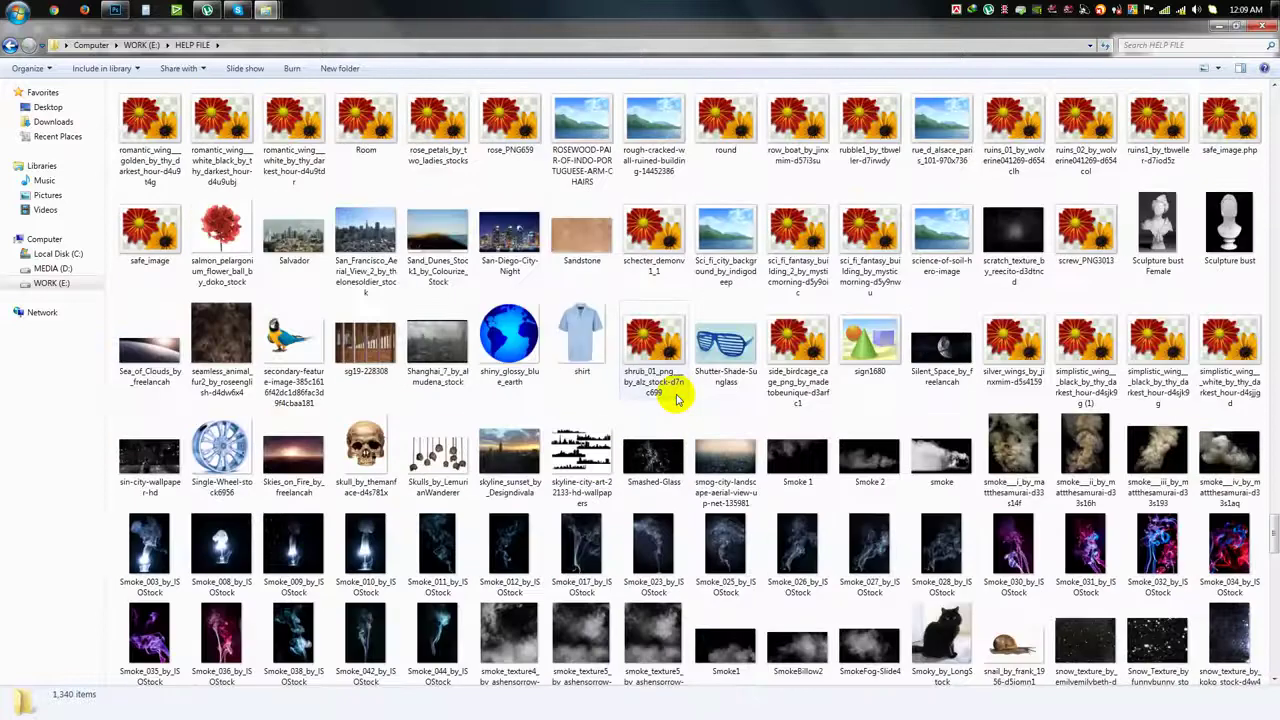
Bring Smoke 2 into the photo, flip it horizontally, and place it by the exhaust.
mouse_move(858, 468)
mouse_down()
mouse_move(607, 371)
mouse_move(560, 443)
mouse_up()
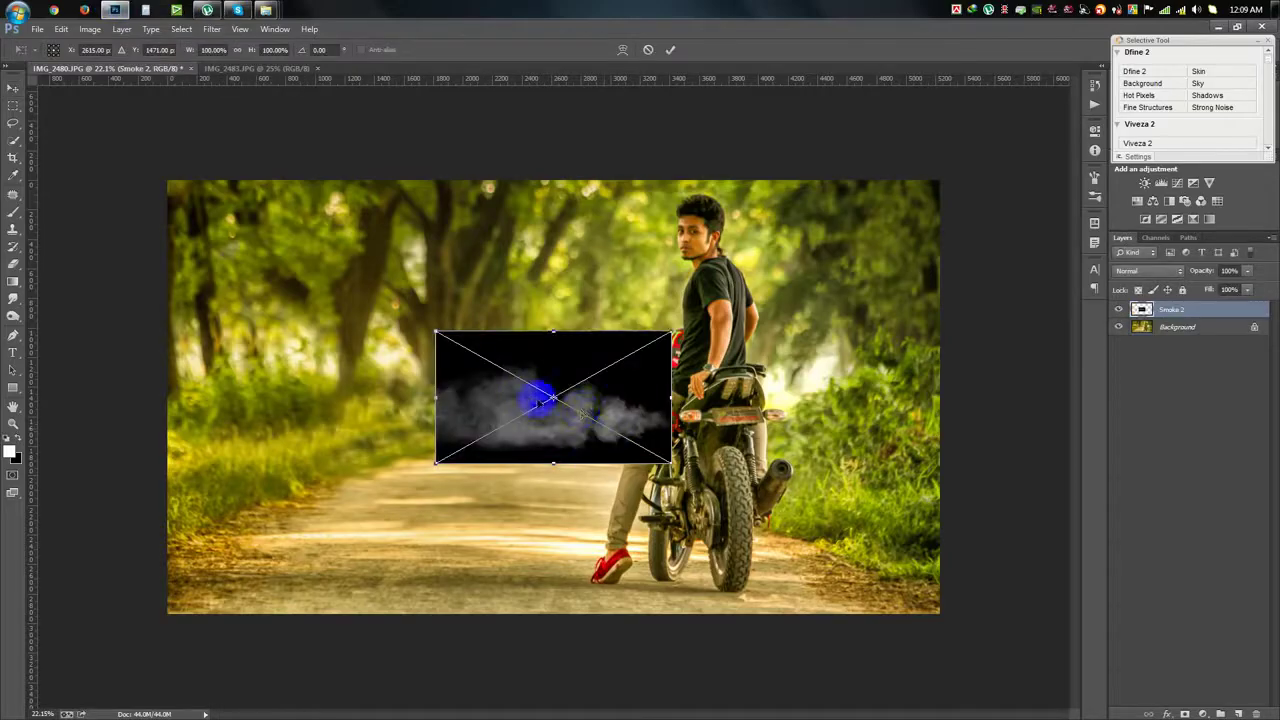
right_click(516, 397)
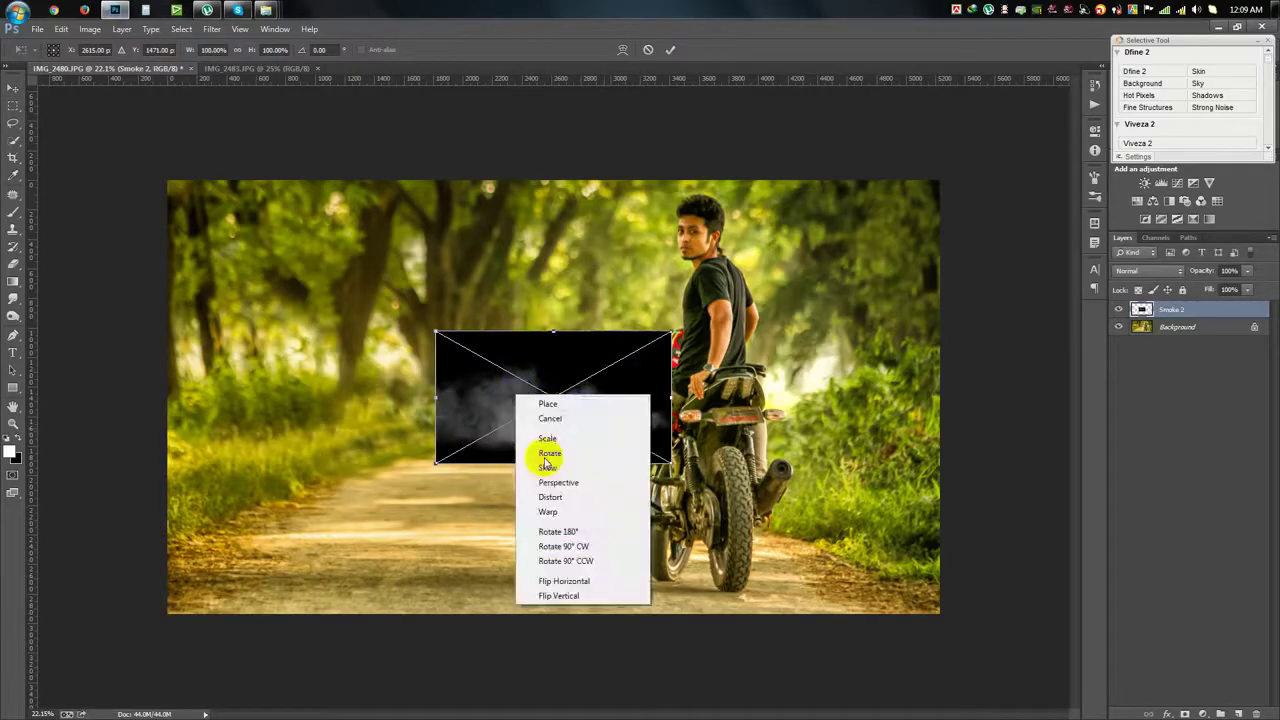
click(578, 584)
drag(551, 463, 897, 495)
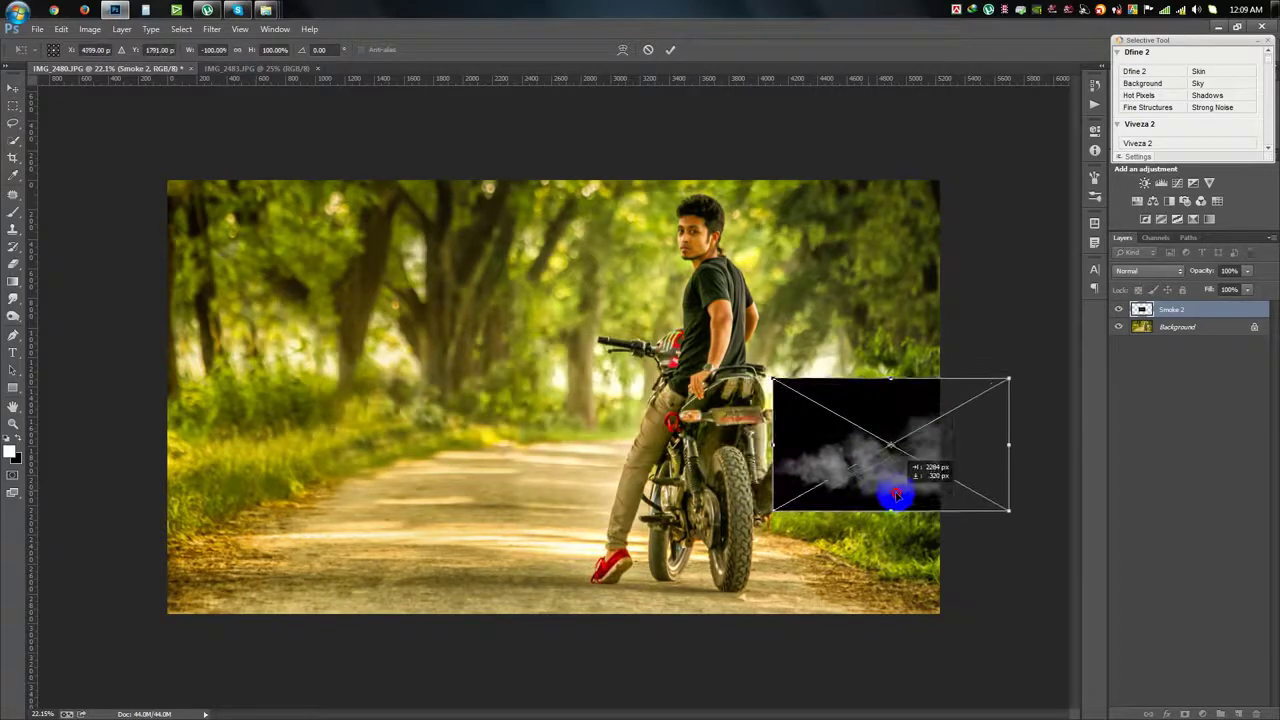
Distort and skew the smoke into a wedge fanning out from the exhaust.
mouse_move(1007, 380)
mouse_down()
mouse_move(962, 263)
mouse_move(934, 251)
mouse_up()
drag(1005, 444, 951, 277)
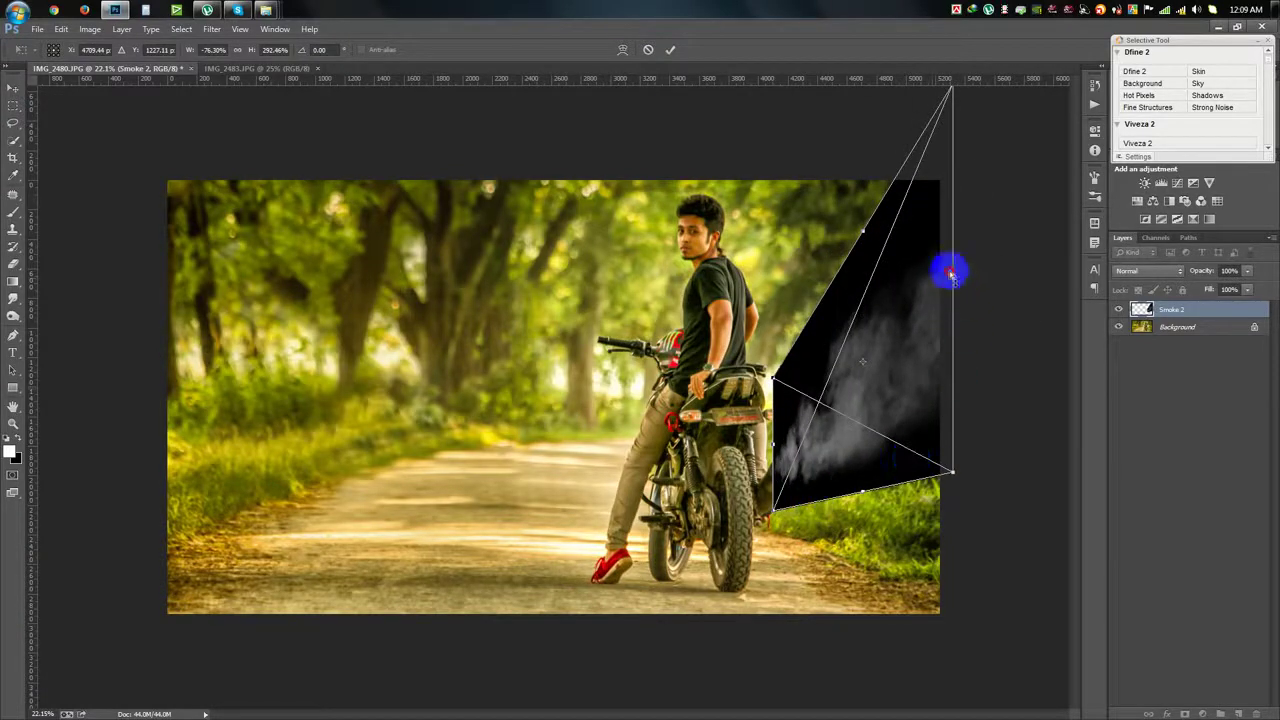
drag(951, 272, 944, 249)
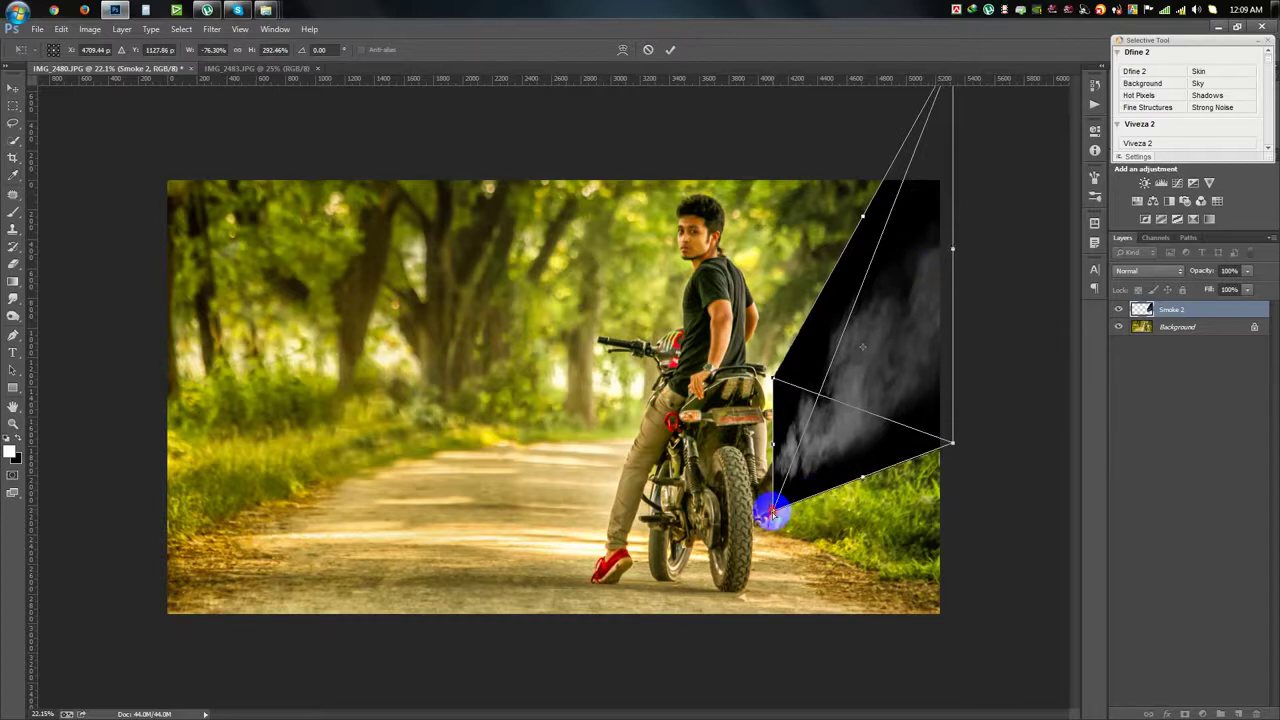
mouse_move(772, 513)
mouse_down()
mouse_move(822, 457)
mouse_move(815, 444)
mouse_up()
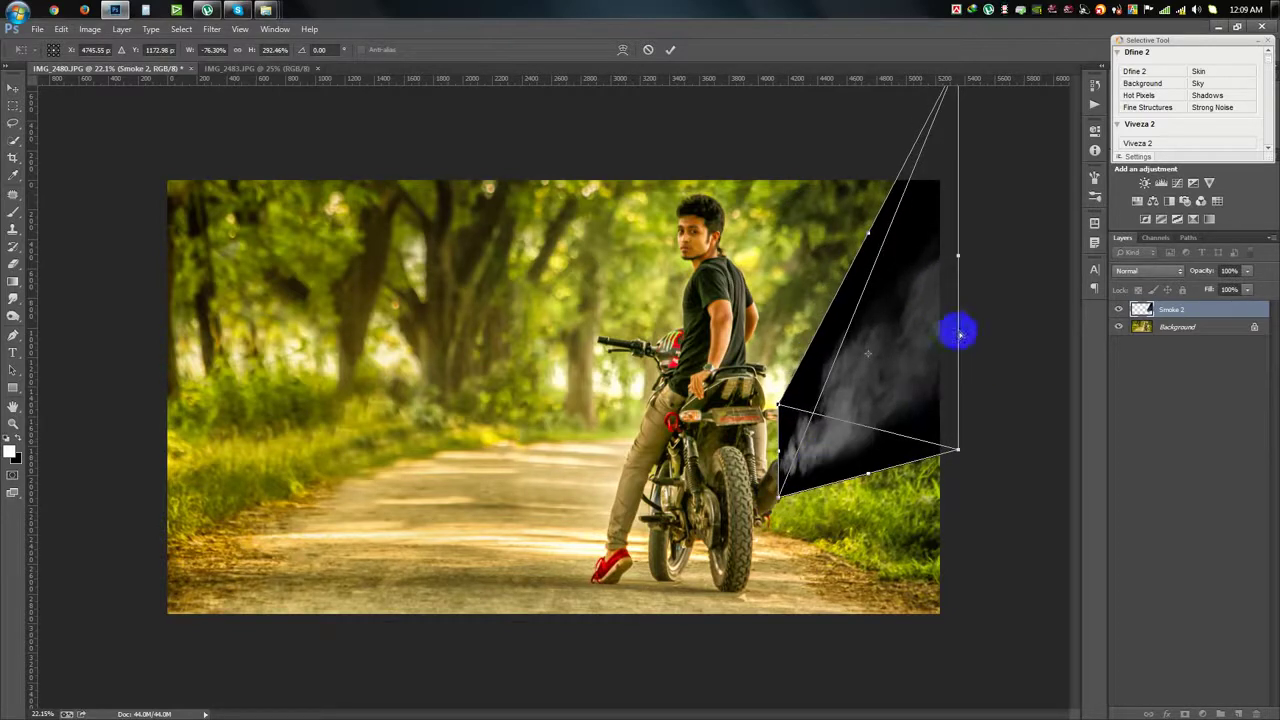
drag(959, 333, 944, 335)
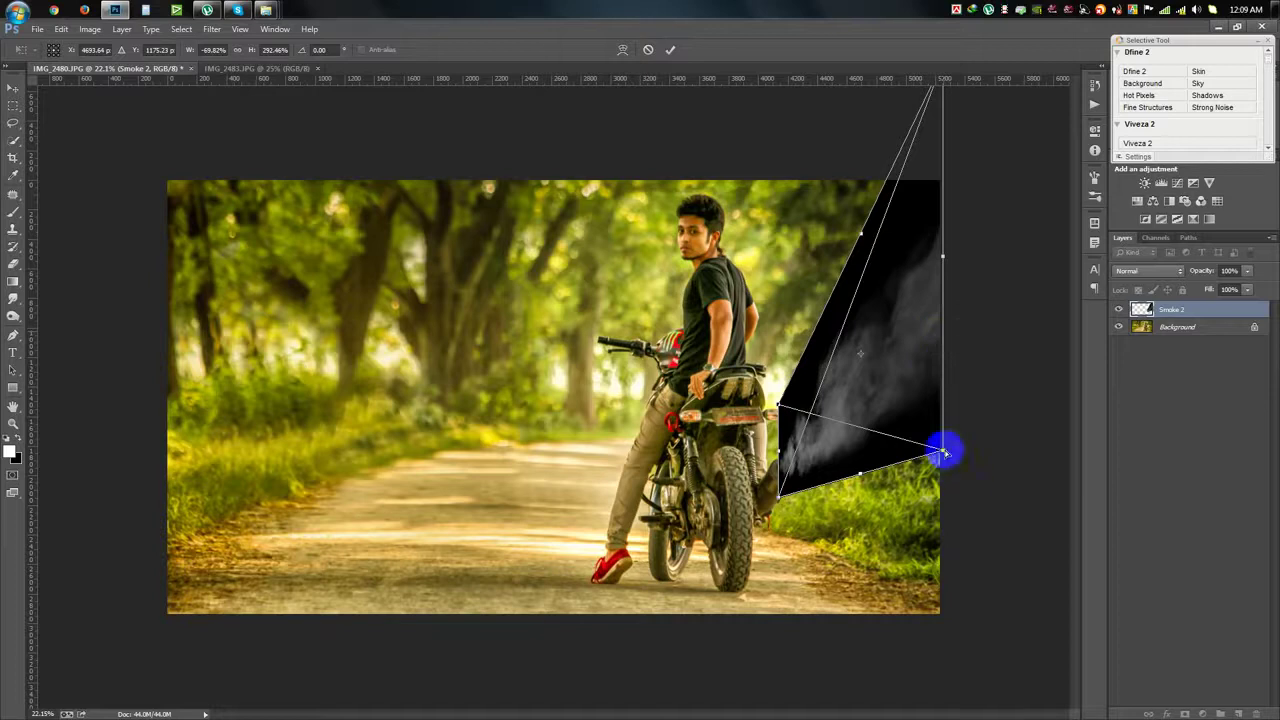
drag(945, 453, 943, 465)
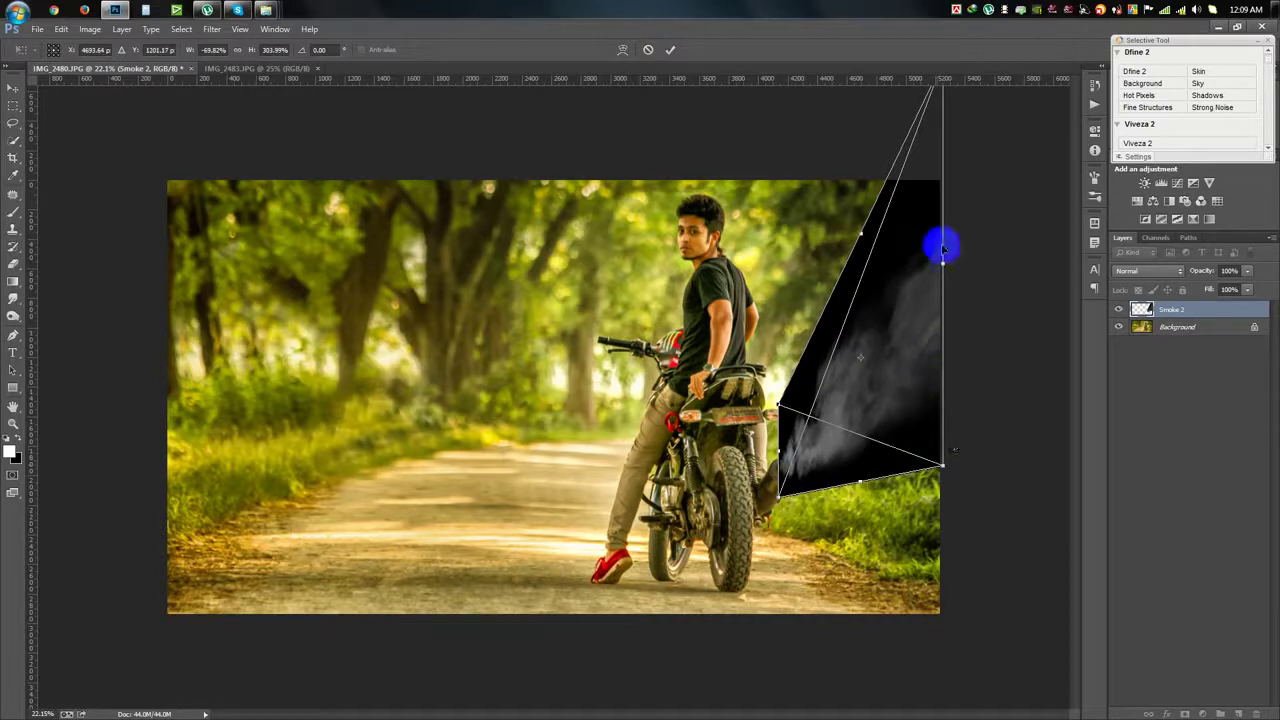
drag(941, 264, 940, 248)
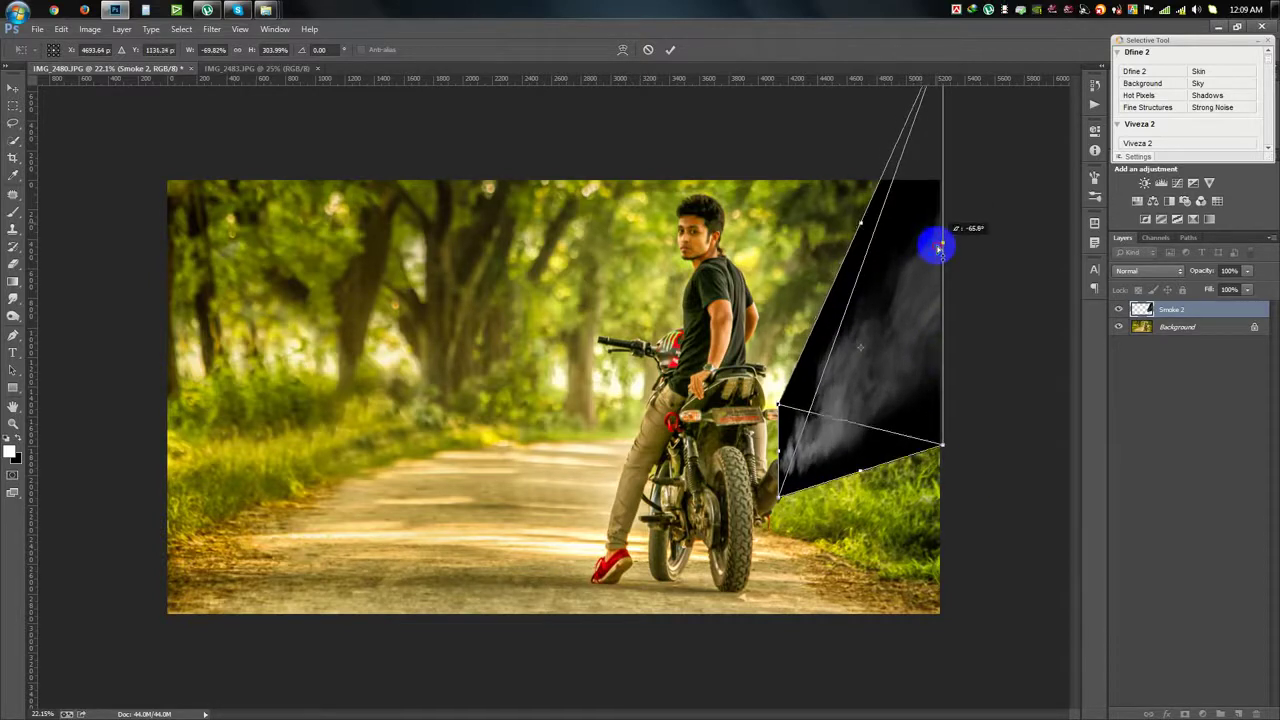
Commit the smoke's new shape and set its blend mode to Screen so the black disappears.
key(Return)
click(1172, 271)
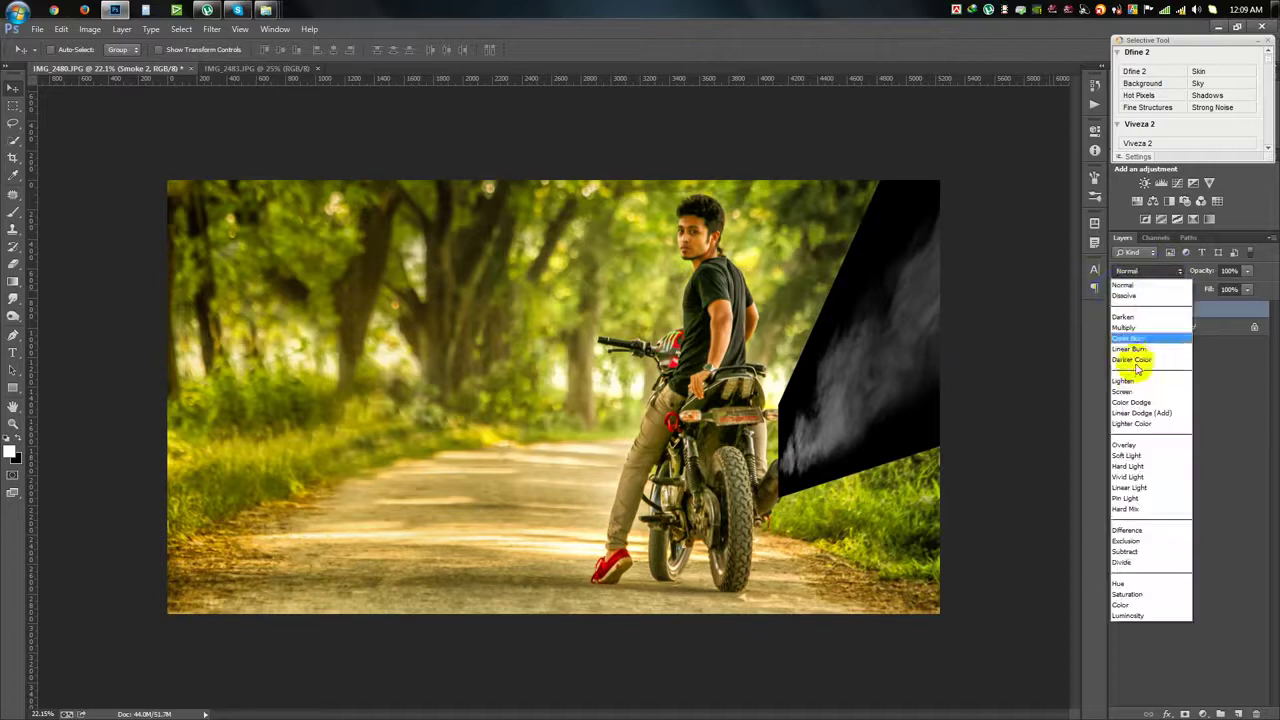
click(1135, 381)
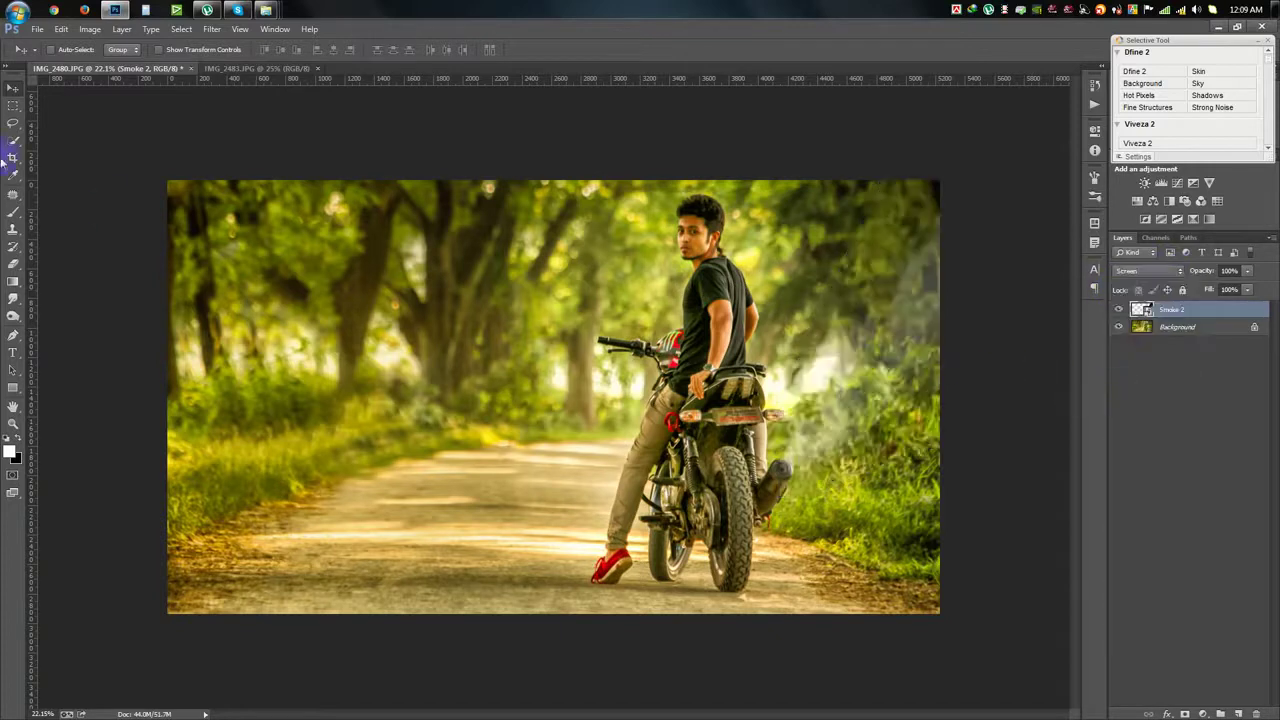
key(shift+minus)
key(shift+minus)
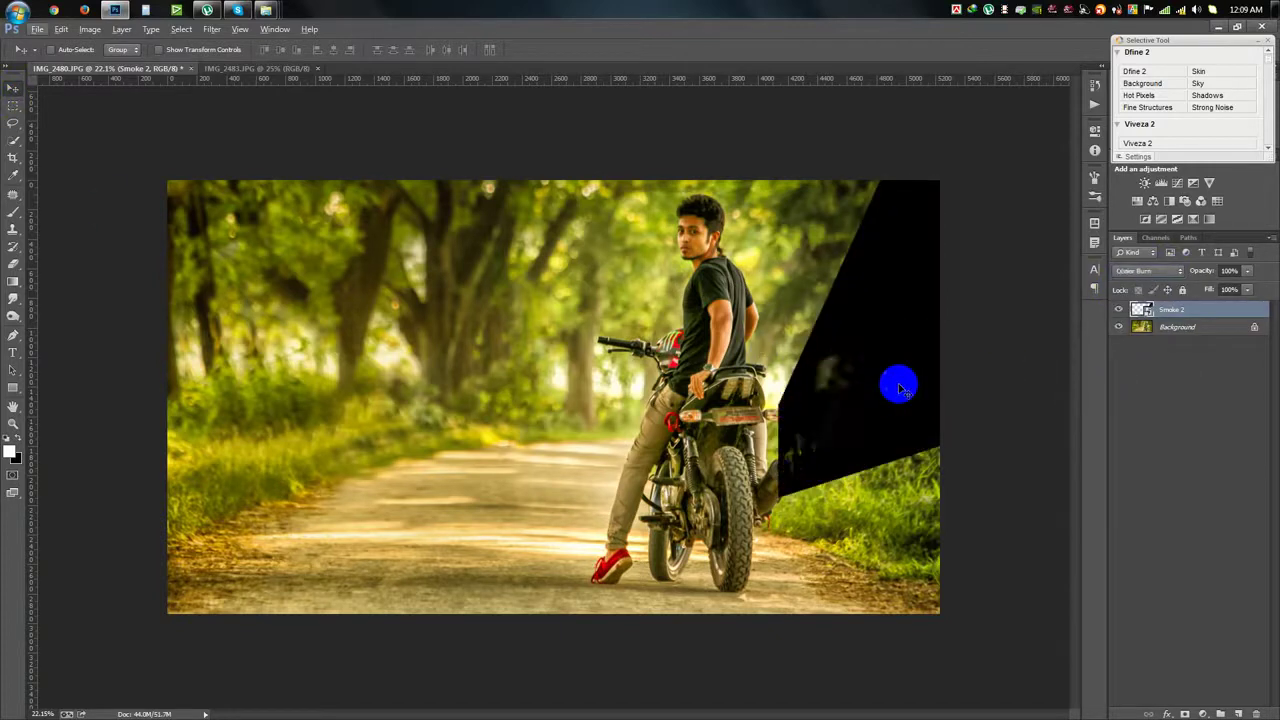
key(shift+plus)
key(shift+minus)
key(shift+plus)
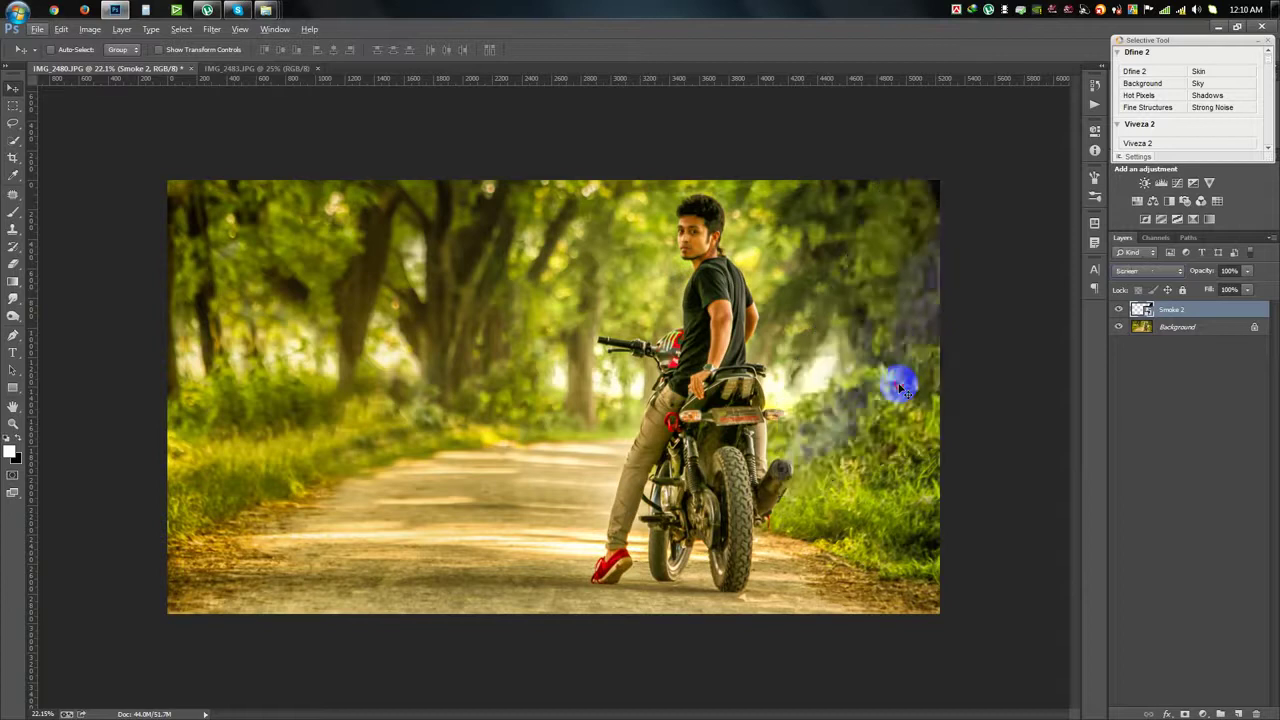
key(shift+plus)
Nudge the Screen-blended smoke slightly into place over the exhaust.
scroll(900, 392, up, 2)
scroll(912, 410, up, 2)
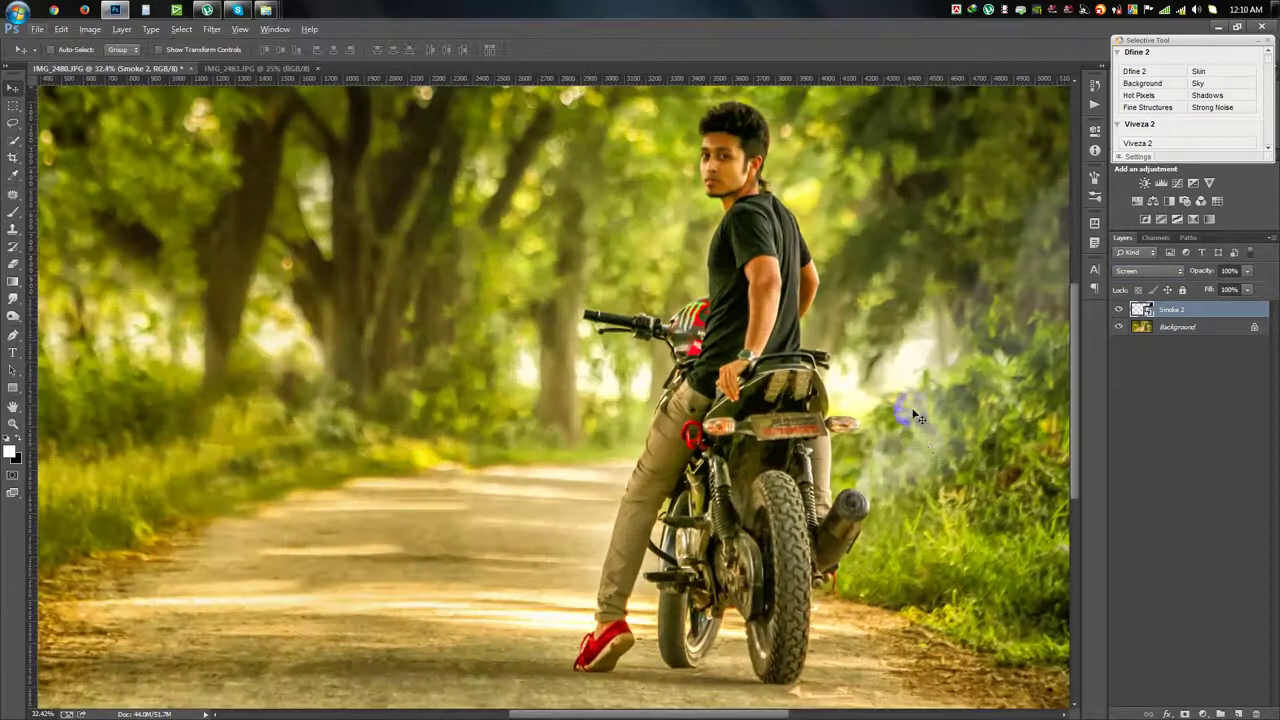
drag(933, 462, 929, 460)
scroll(940, 470, up, 1)
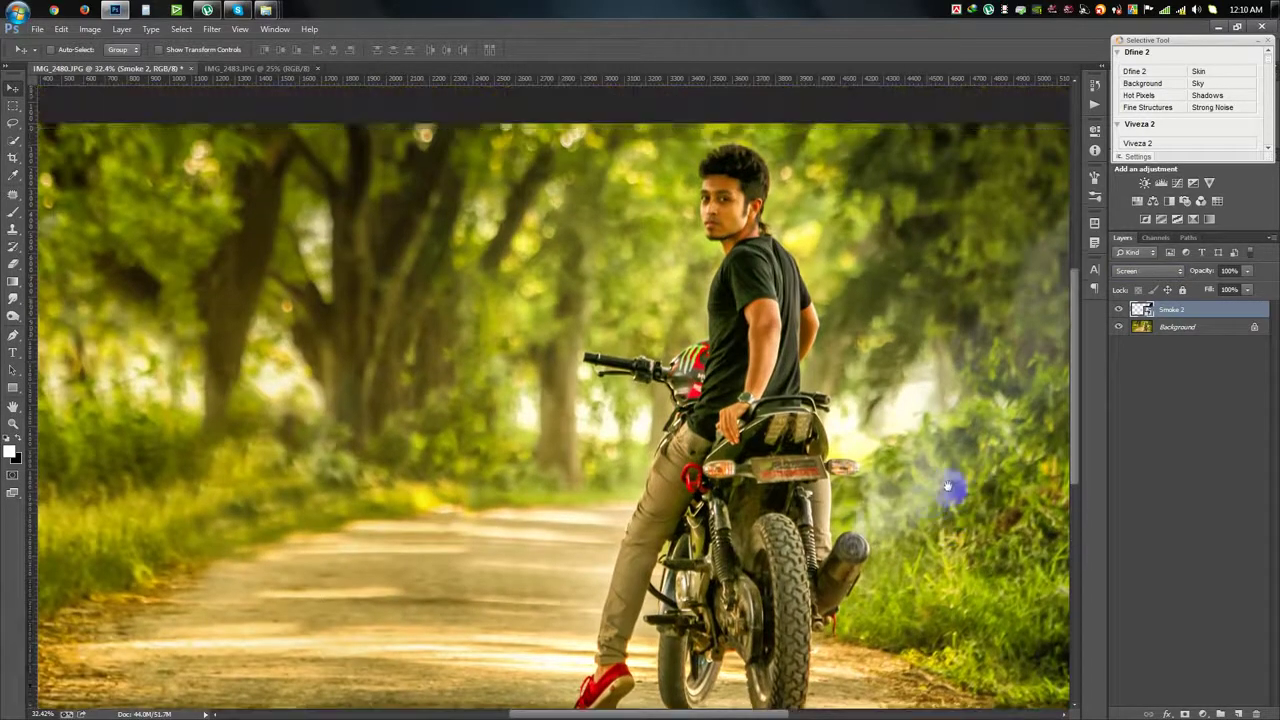
scroll(951, 510, up, 1)
scroll(948, 534, up, 1)
scroll(880, 490, up, 1)
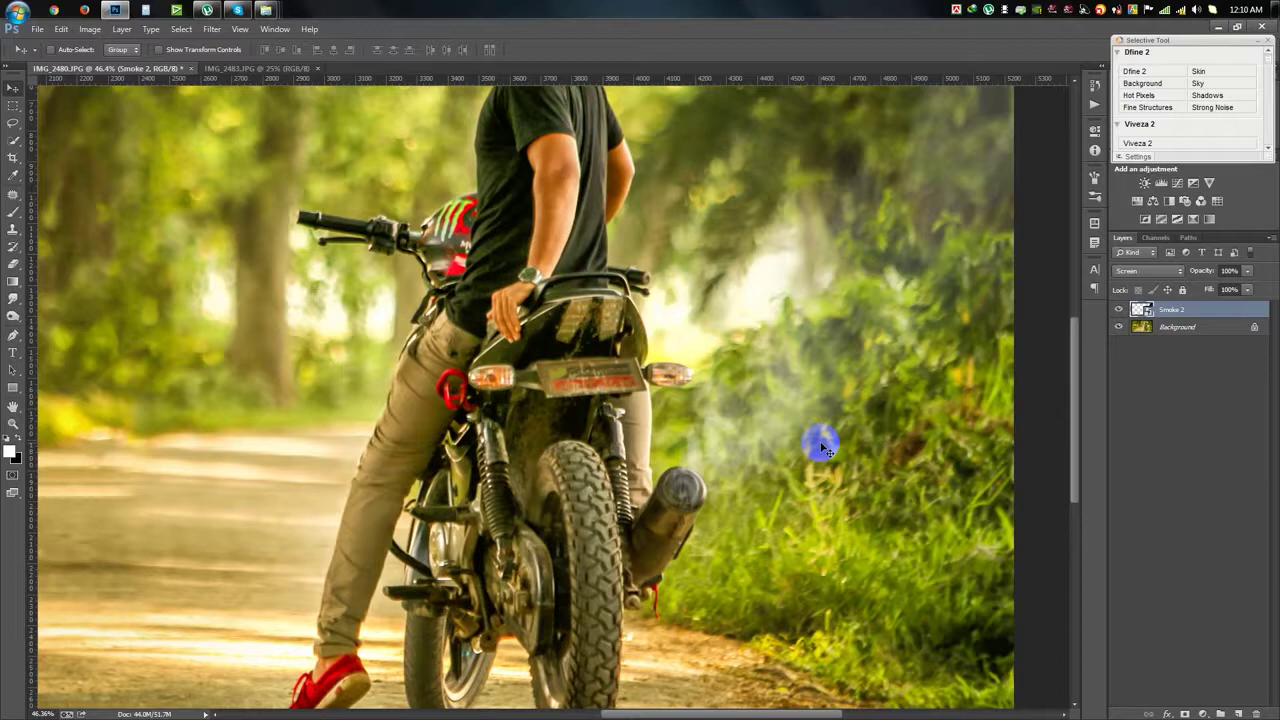
Duplicate the smoke layer with Ctrl+J and select the Smoke 2 copy layer.
key(ctrl+j)
key(ctrl+j)
scroll(800, 433, down, 2)
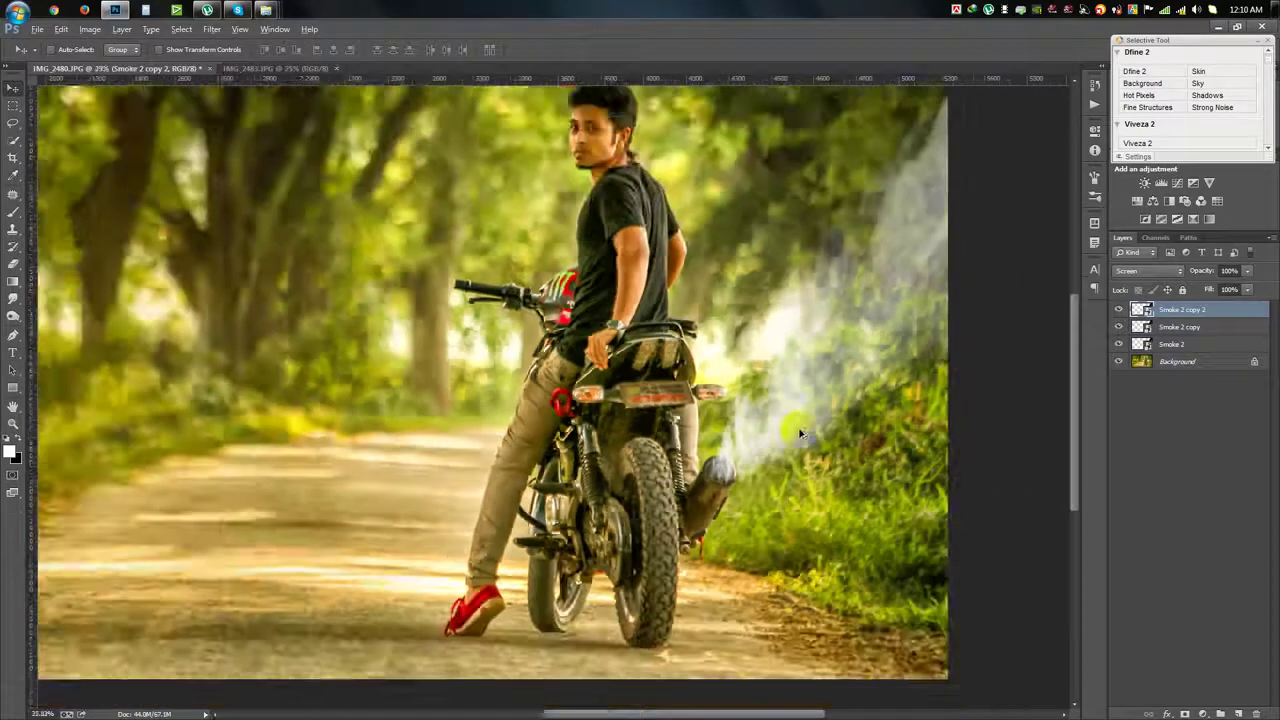
scroll(800, 433, down, 1)
scroll(921, 440, up, 2)
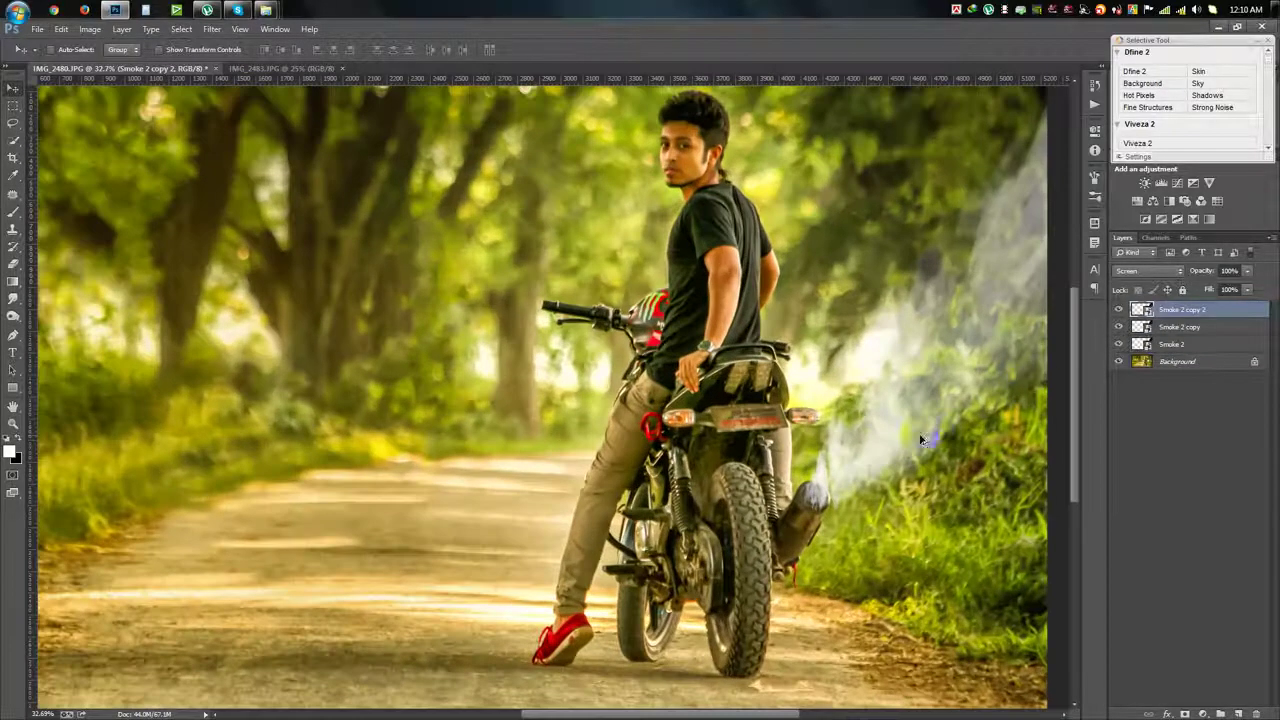
click(1170, 330)
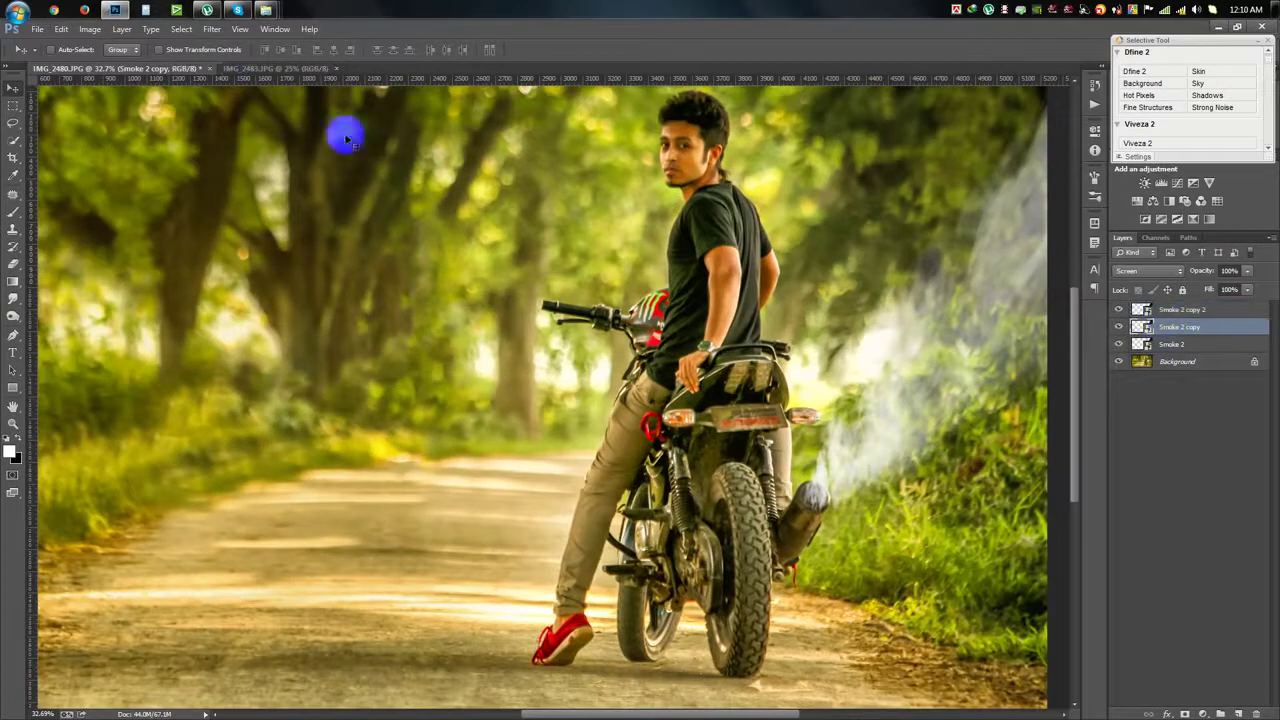
Apply a 166.1-pixel Gaussian Blur to the Smoke 2 copy layer.
click(212, 28)
click(428, 283)
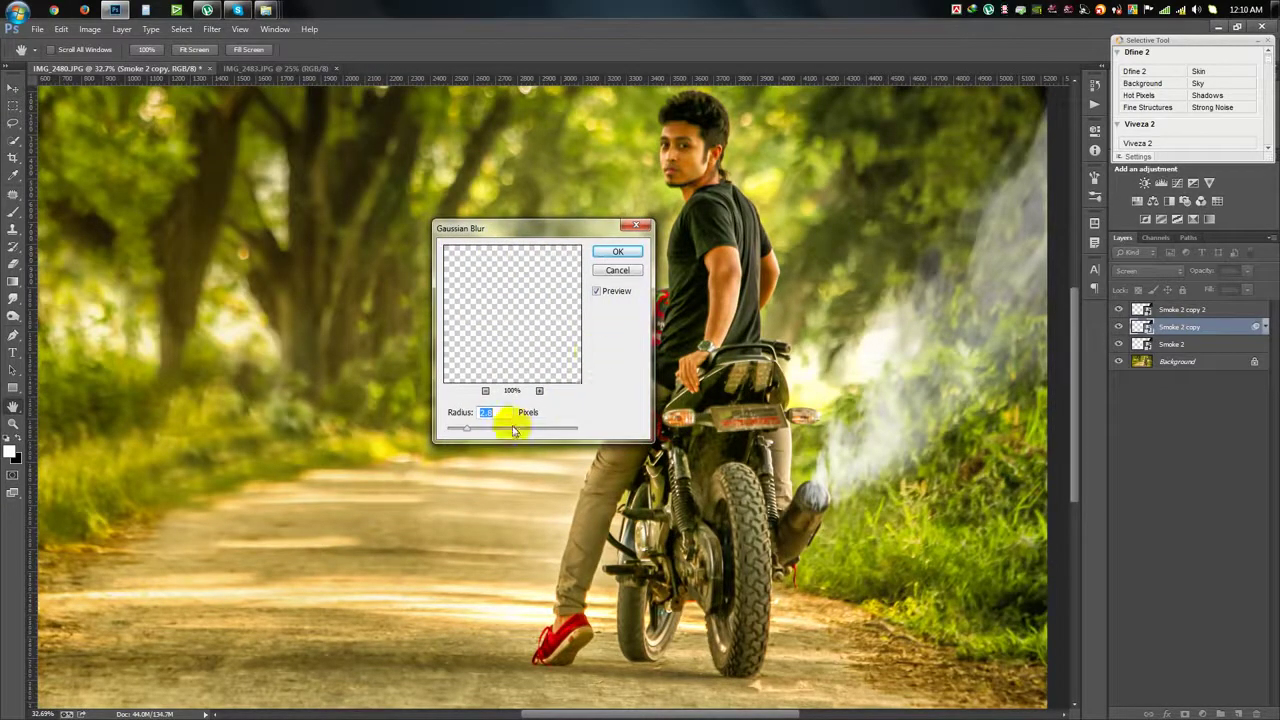
drag(533, 428, 546, 428)
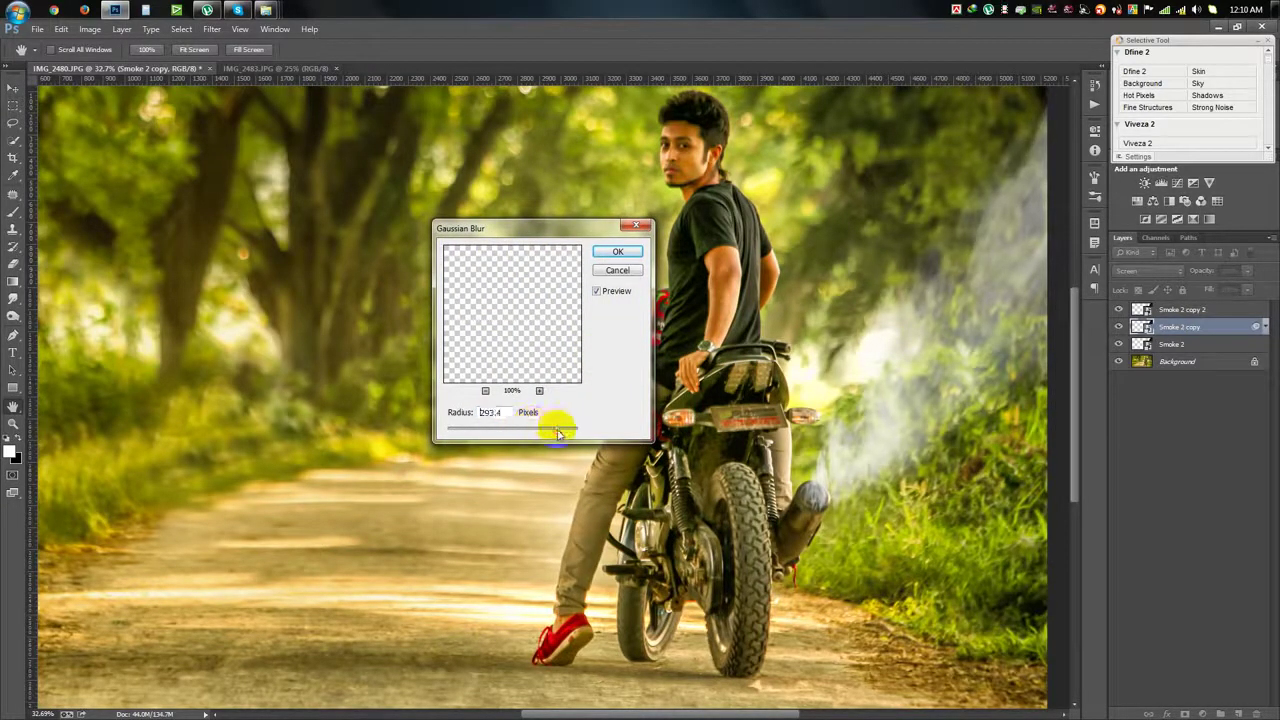
click(614, 254)
Skew and stretch Smoke 2 copy 2 into a taller plume, then select all layers down to Background.
click(1181, 311)
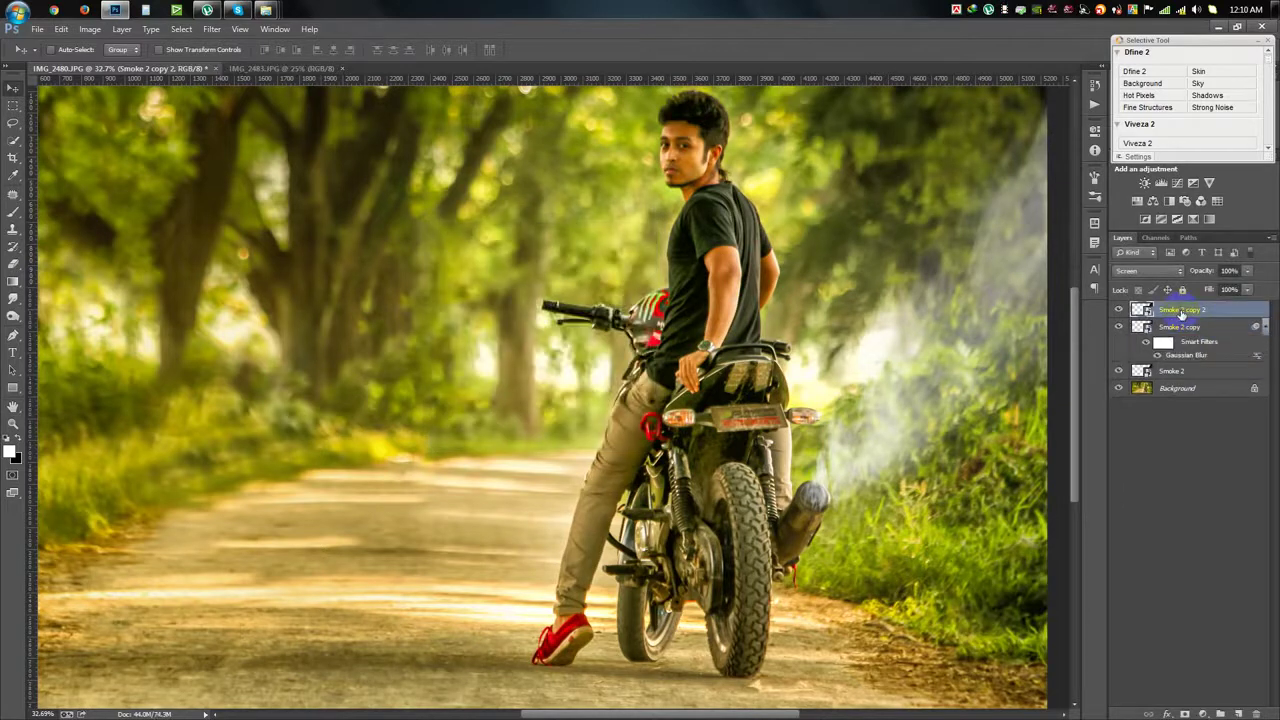
key(ctrl+alt+f)
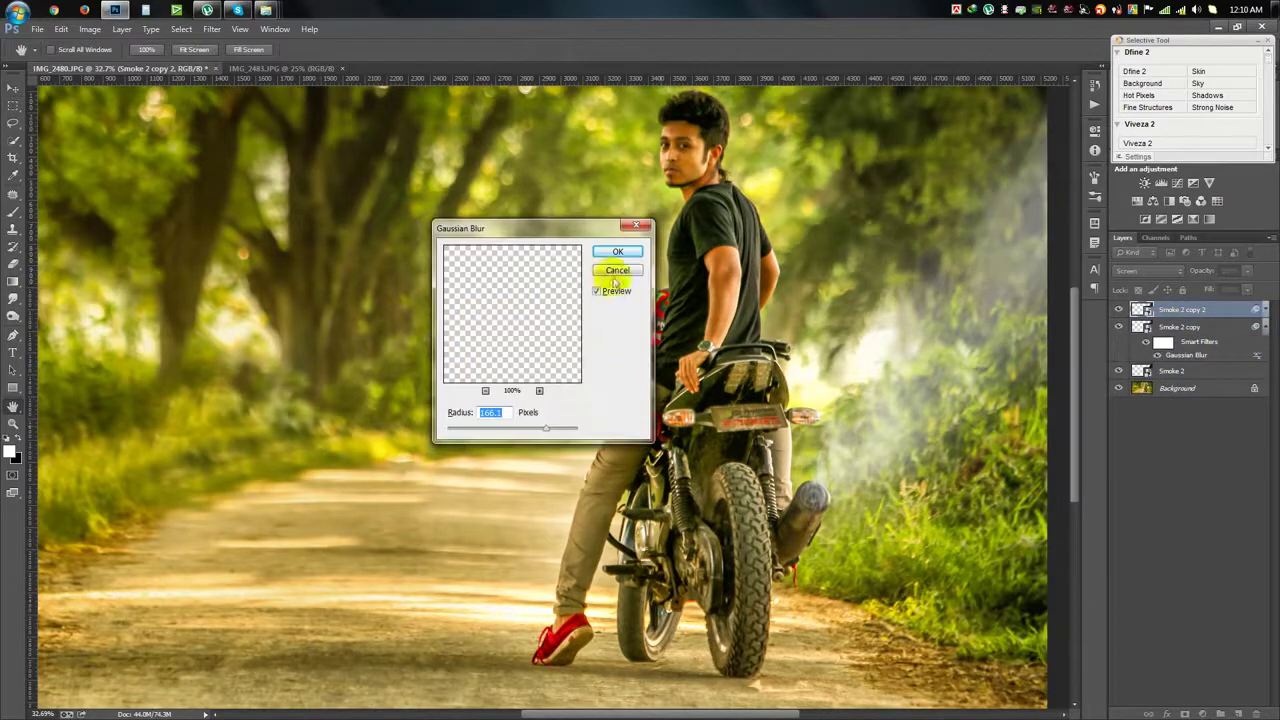
click(620, 271)
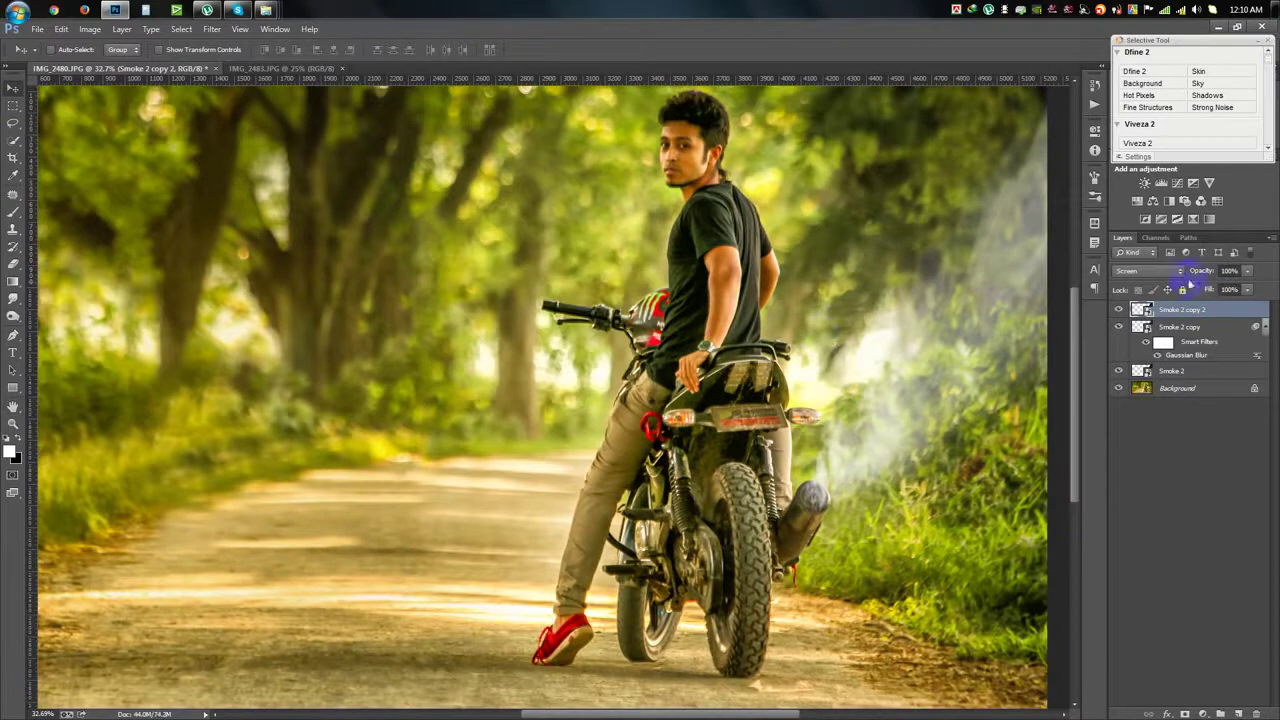
scroll(810, 400, down, 2)
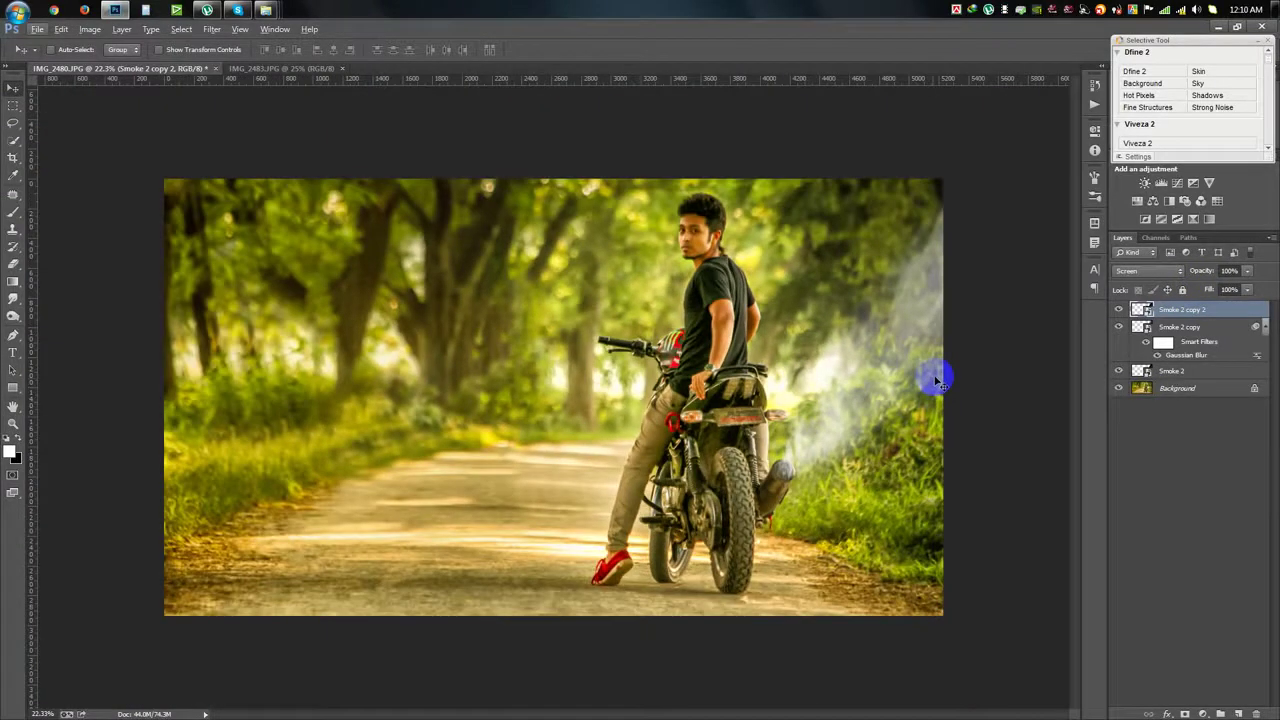
key(ctrl+t)
mouse_move(937, 380)
mouse_down()
mouse_move(951, 447)
mouse_move(932, 562)
mouse_move(941, 646)
mouse_up()
key(Return)
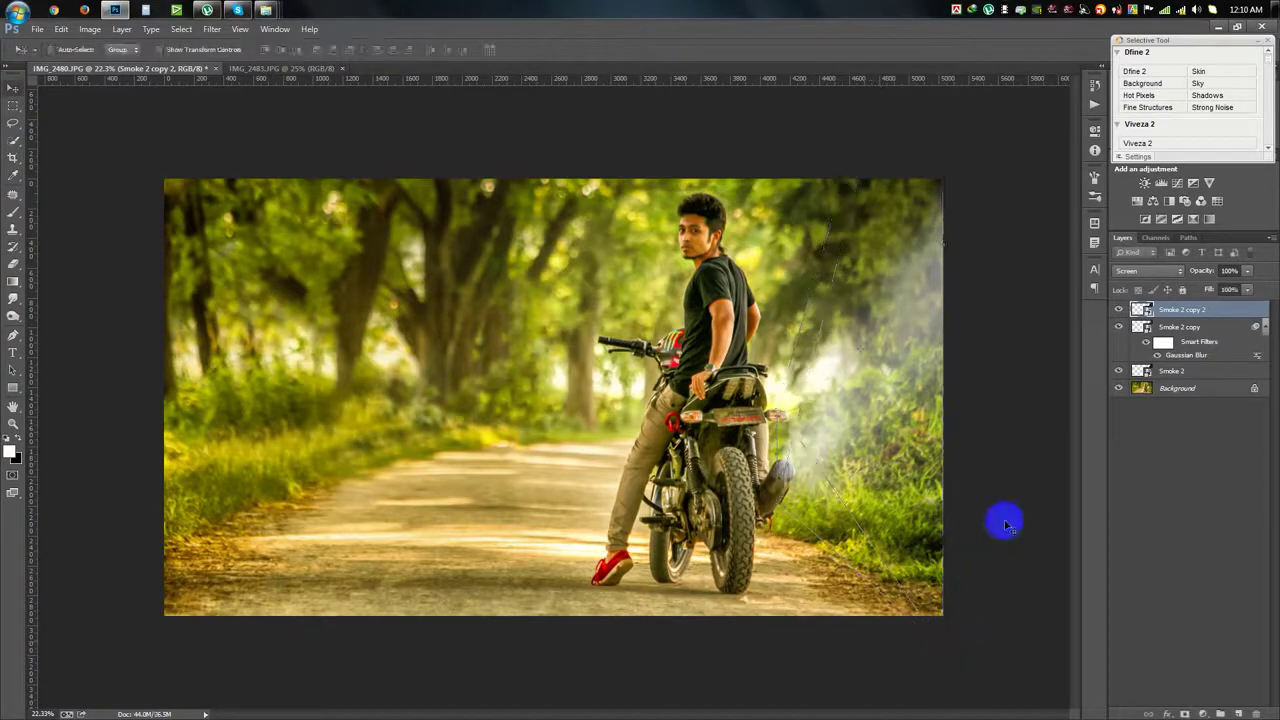
click(1265, 326)
shift+click(1226, 369)
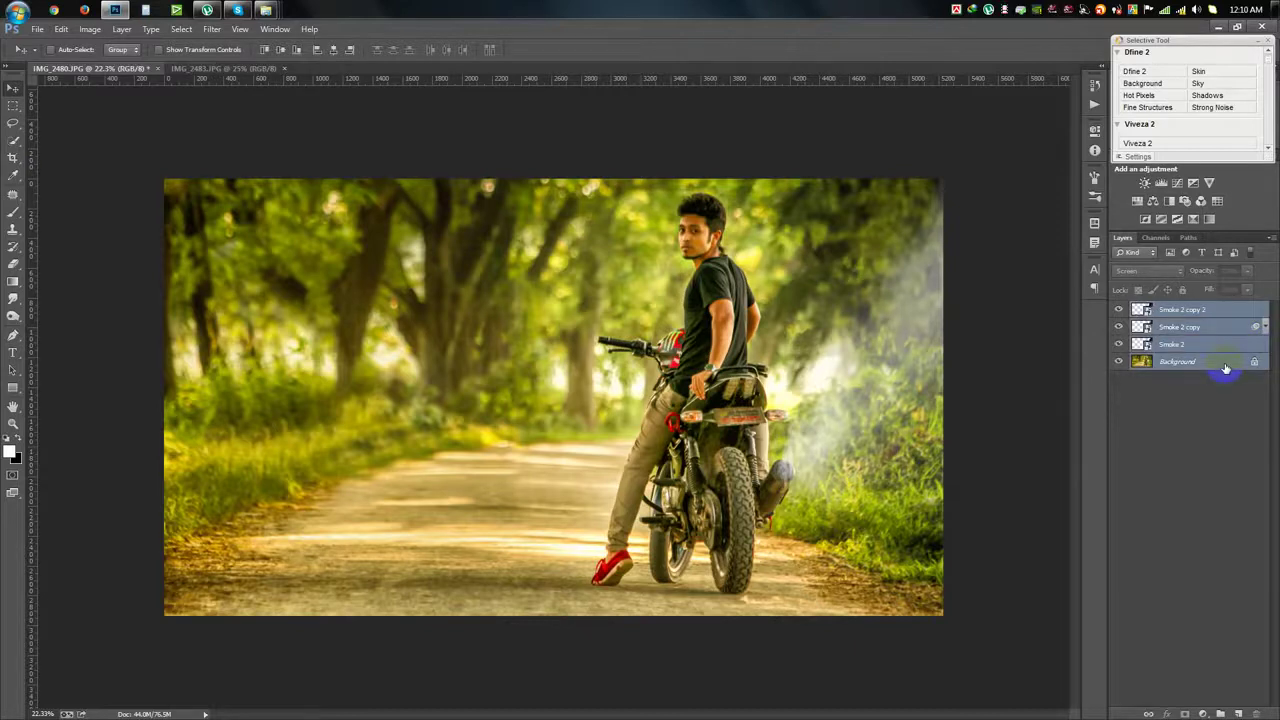
Merge the three smoke layers and the photo into one Background layer with Ctrl+E.
key(ctrl+e)
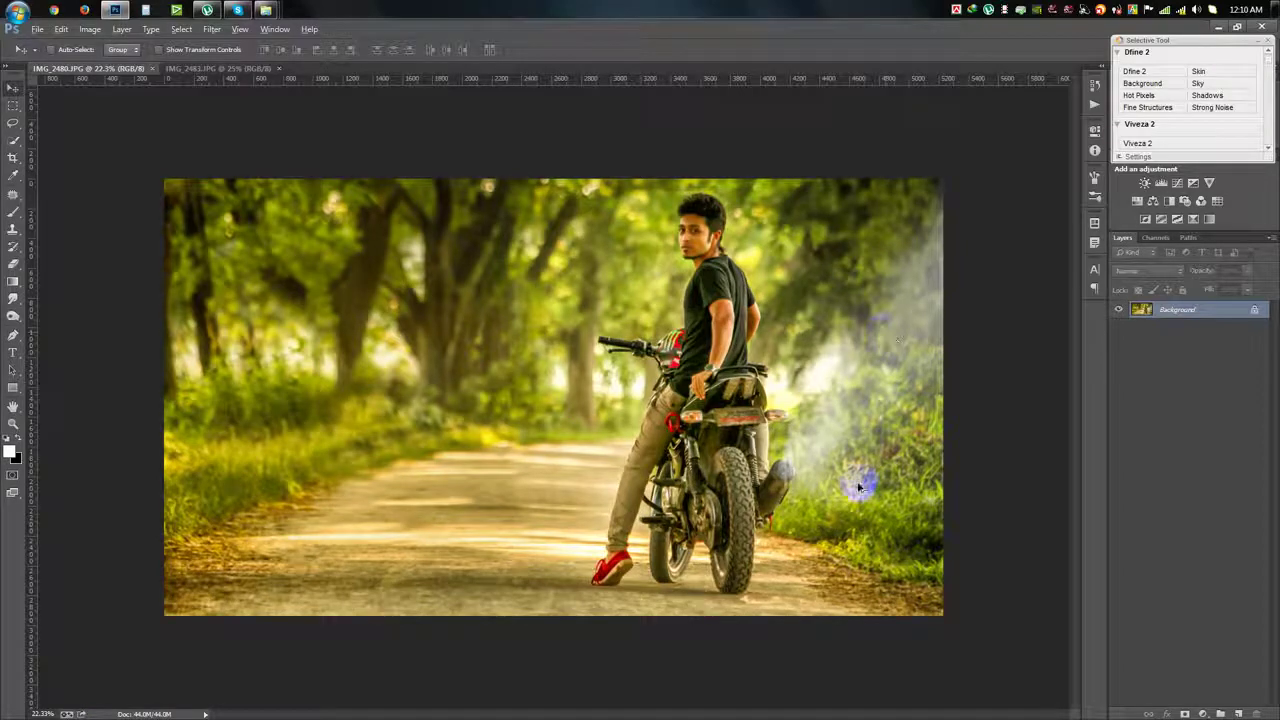
scroll(858, 487, up, 5)
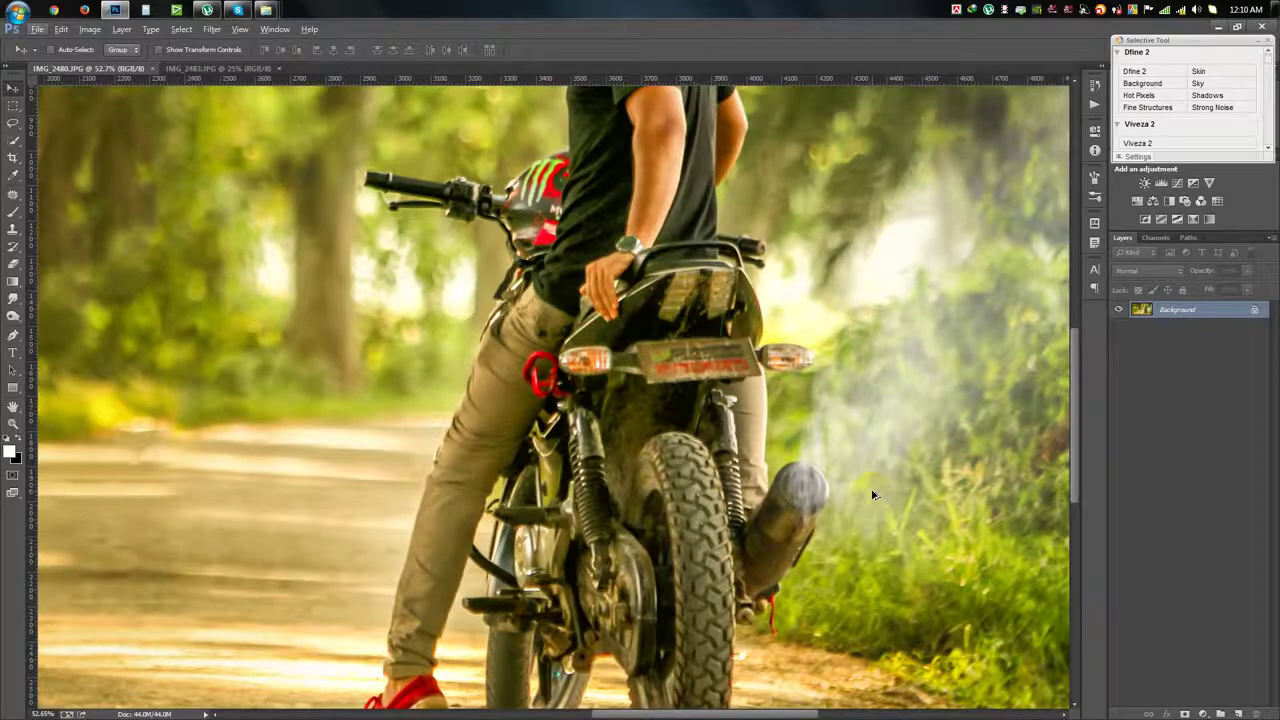
scroll(873, 494, down, 4)
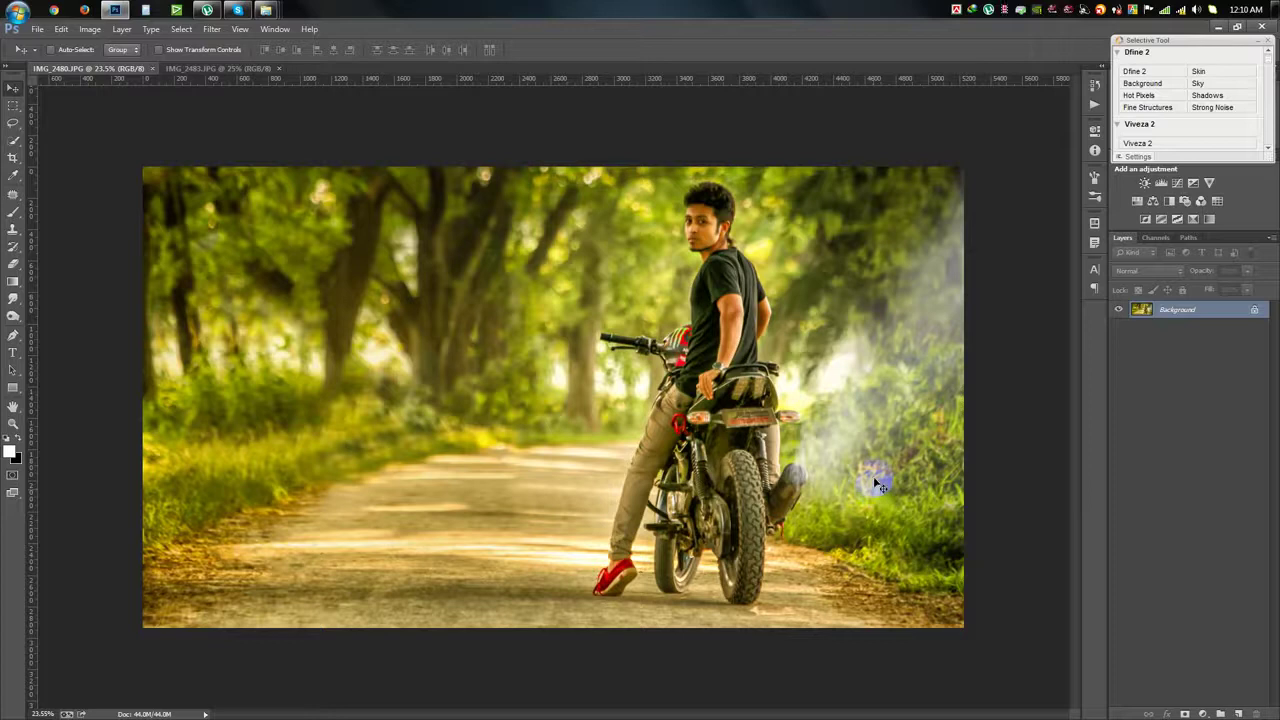